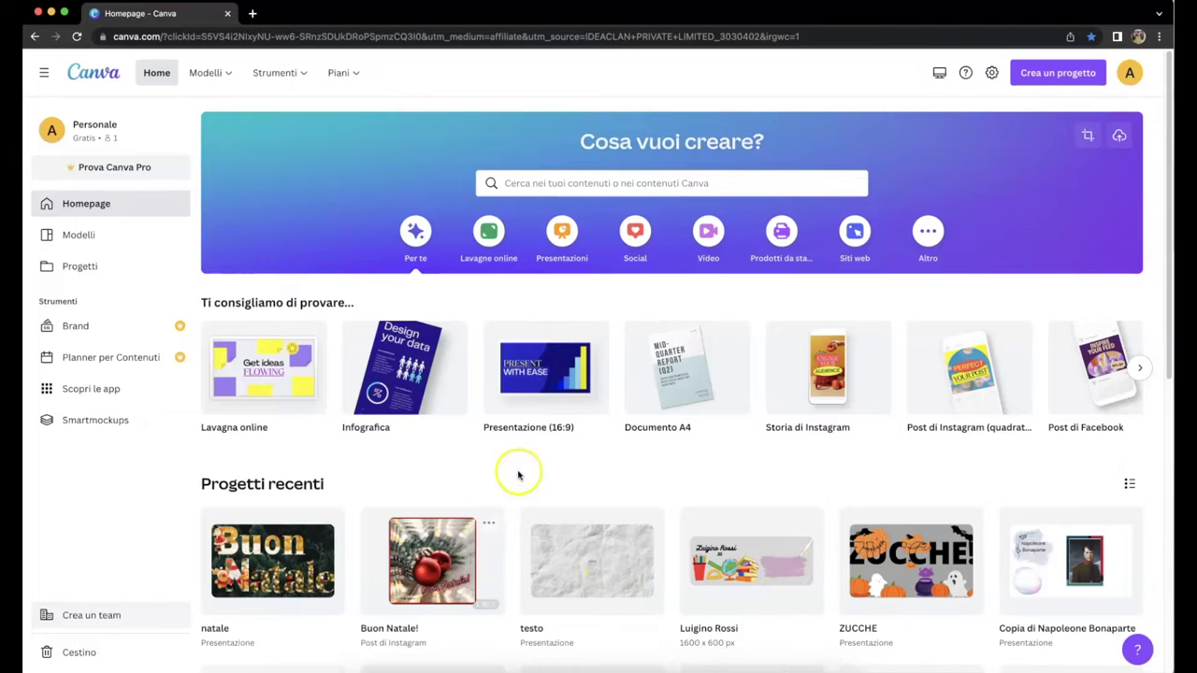
- Create a blank 16:9 presentation and search the design elements for "Cornice"
{"action": "left_click", "coordinate": [575, 389]}
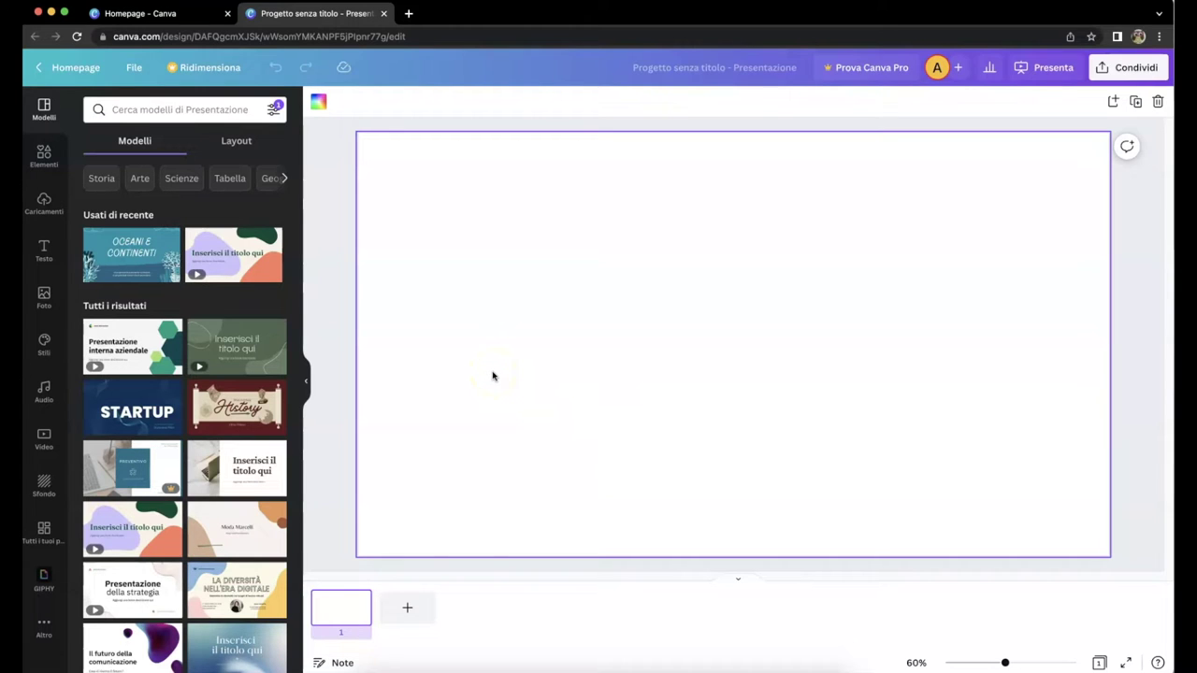
{"action": "left_click", "coordinate": [42, 153]}
{"action": "left_click", "coordinate": [161, 147]}
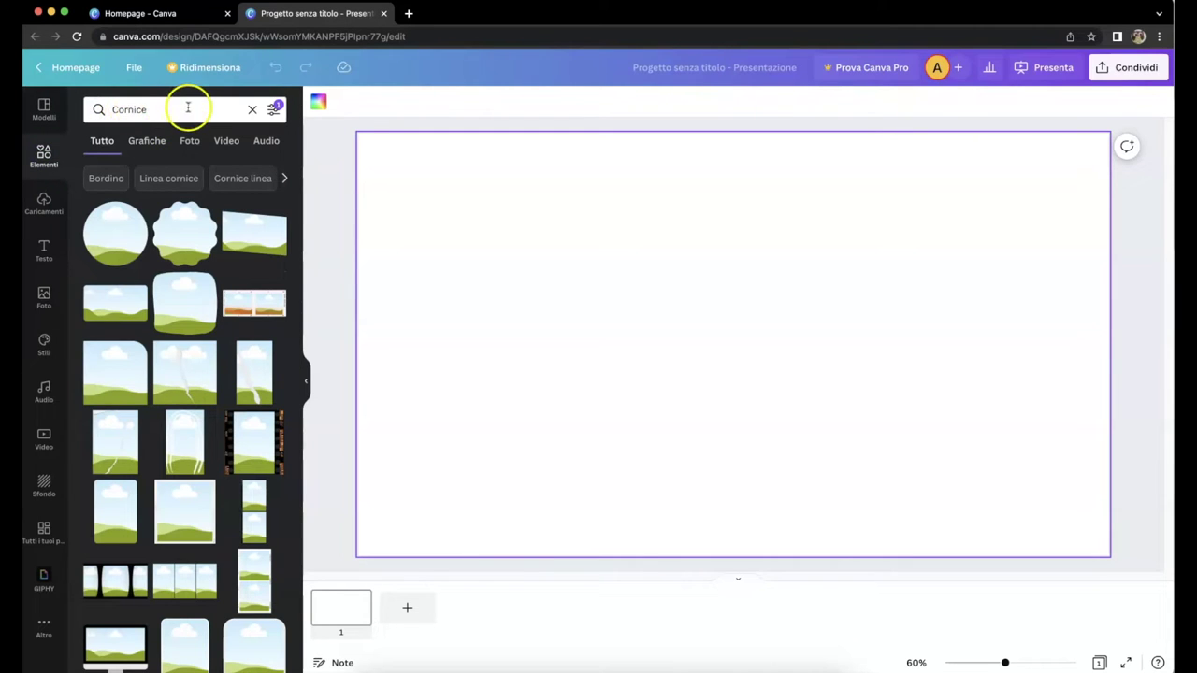
- Browse the frame results through the letter and number shapes, and view the details of the letter B frame
{"action": "scroll", "coordinate": [176, 642], "scroll_direction": "down", "scroll_amount": 10}
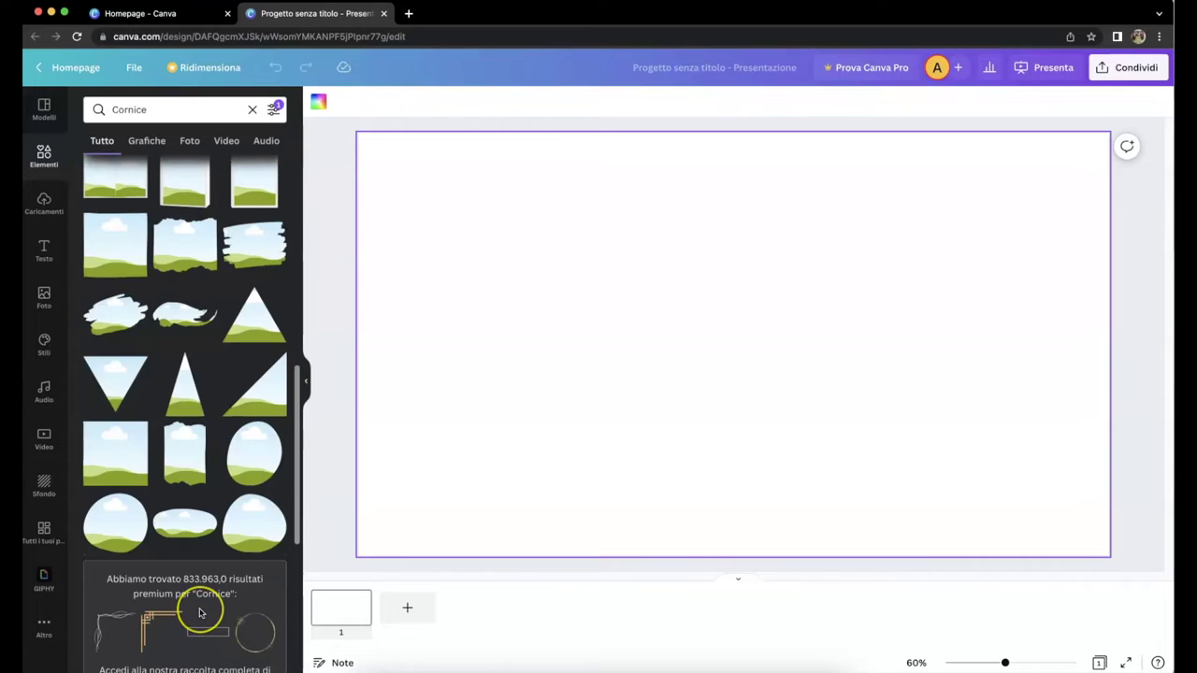
{"action": "scroll", "coordinate": [200, 614], "scroll_direction": "down", "scroll_amount": 5}
{"action": "scroll", "coordinate": [199, 614], "scroll_direction": "down", "scroll_amount": 5}
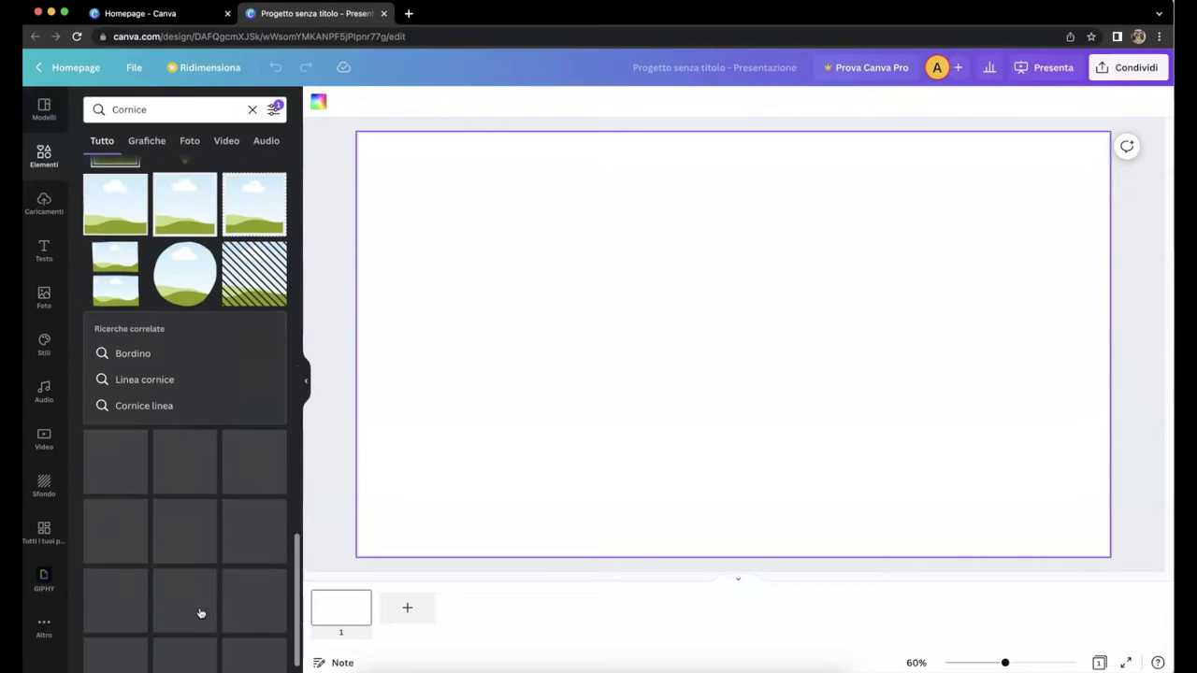
{"action": "scroll", "coordinate": [200, 614], "scroll_direction": "down", "scroll_amount": 1}
{"action": "scroll", "coordinate": [201, 612], "scroll_direction": "down", "scroll_amount": 5}
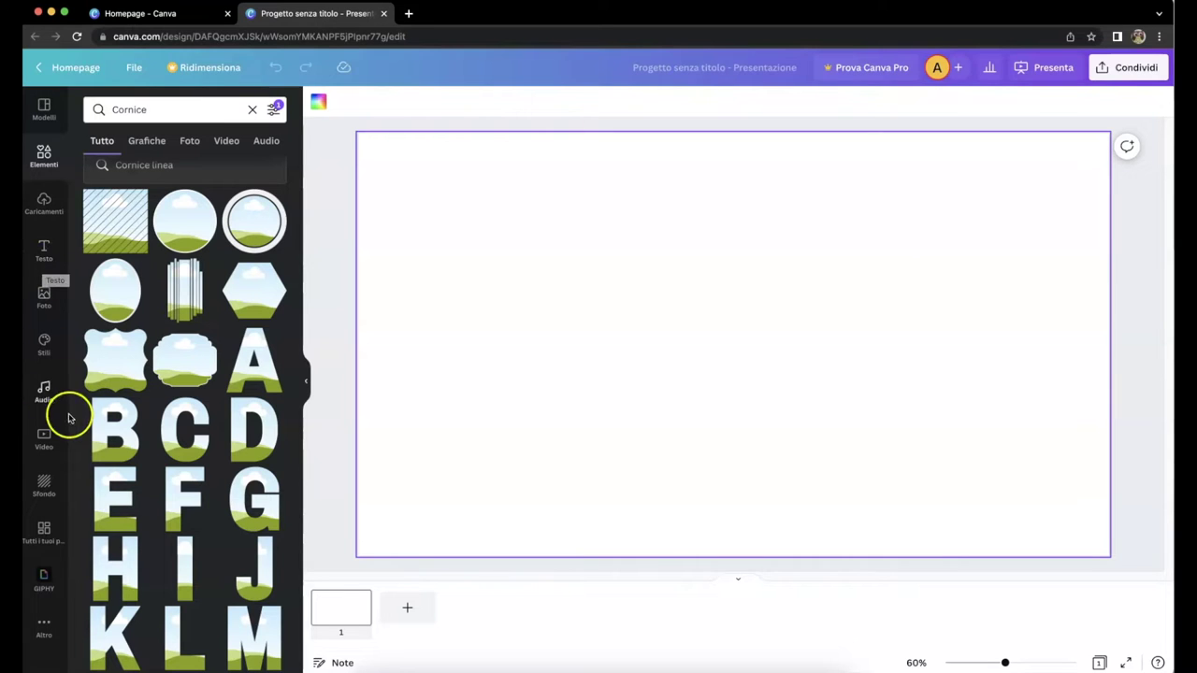
{"action": "left_click", "coordinate": [138, 413]}
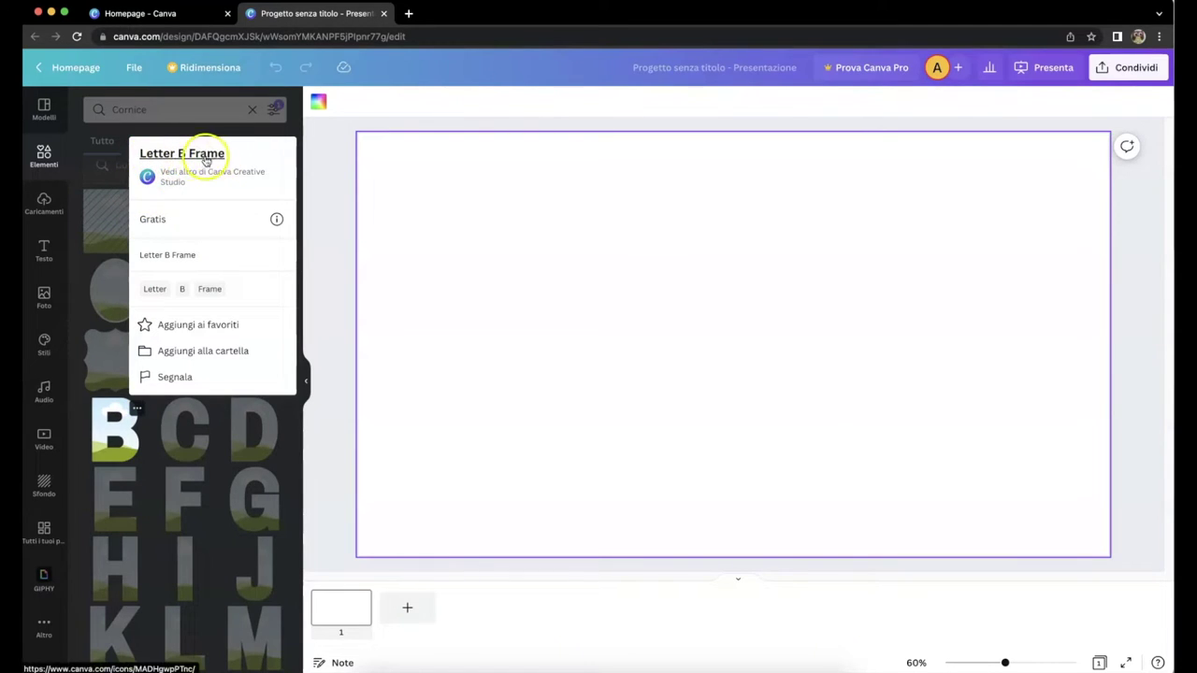
{"action": "left_click", "coordinate": [351, 484]}
{"action": "scroll", "coordinate": [173, 565], "scroll_direction": "down", "scroll_amount": 4}
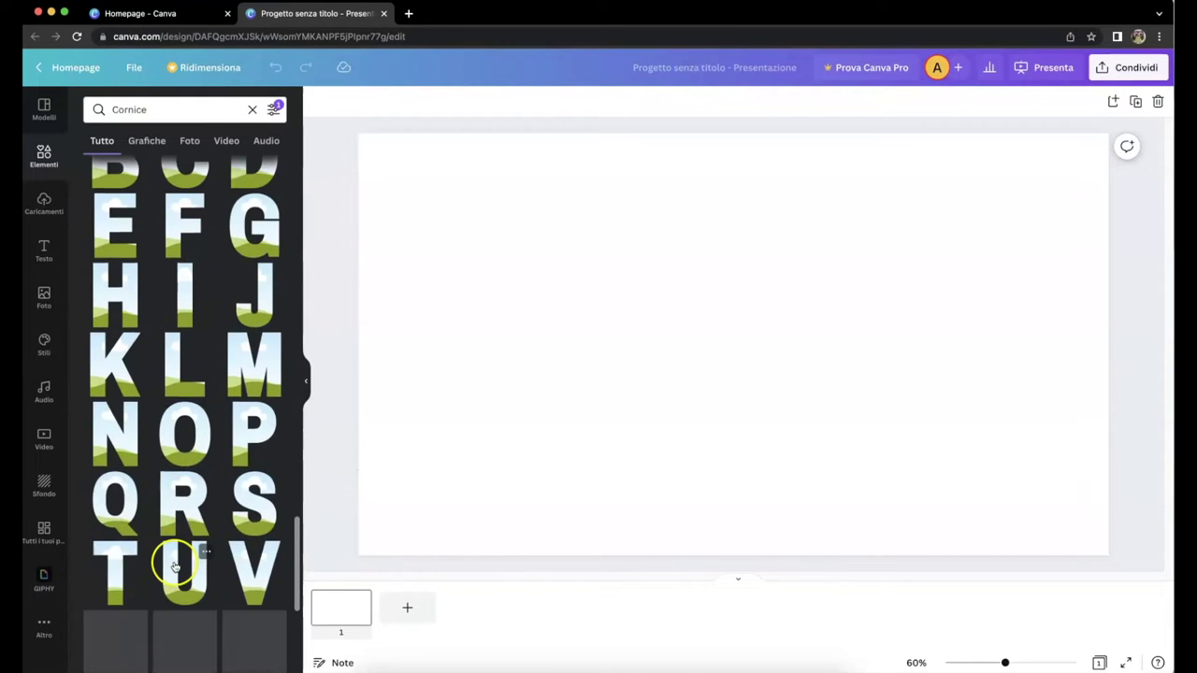
{"action": "scroll", "coordinate": [173, 565], "scroll_direction": "down", "scroll_amount": 3}
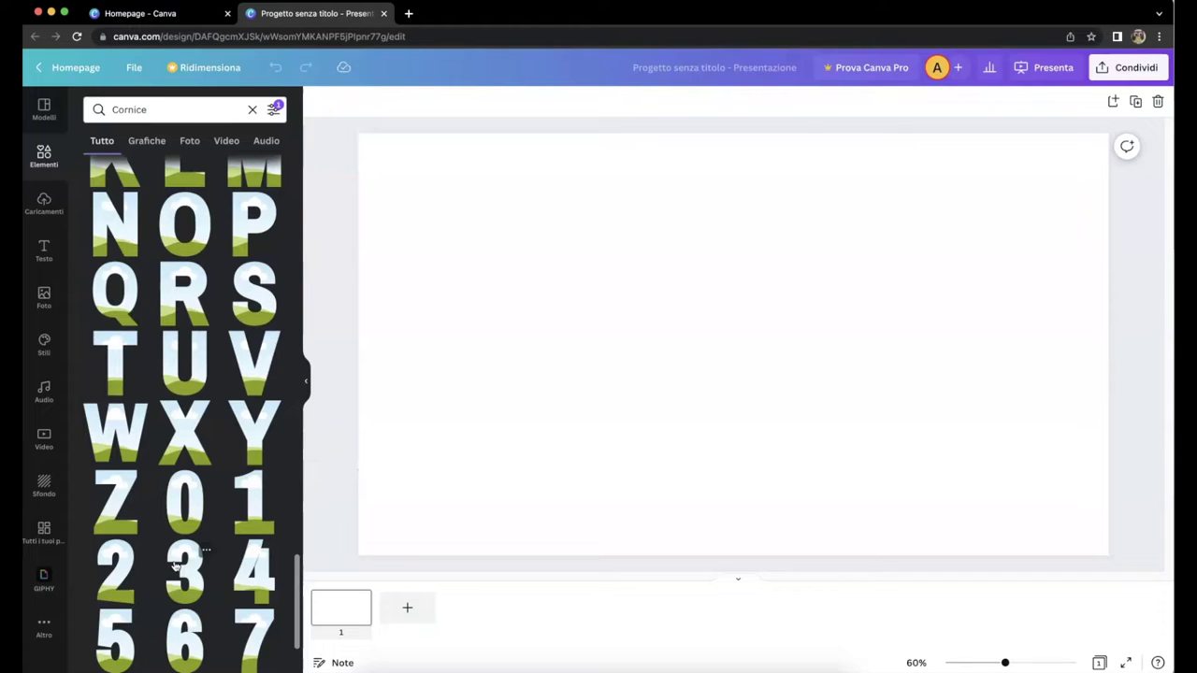
{"action": "scroll", "coordinate": [174, 565], "scroll_direction": "down", "scroll_amount": 5}
- Search the elements for "Cornice letter B" and view the details of the second B frame
{"action": "left_click", "coordinate": [179, 105]}
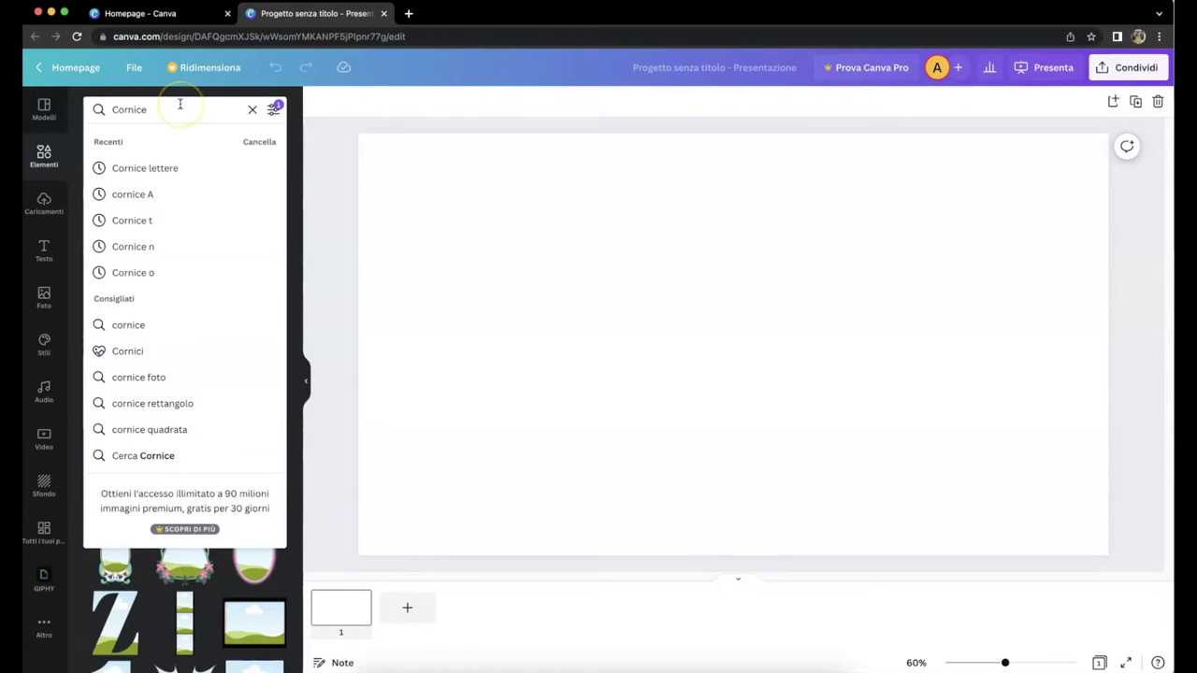
{"action": "type", "text": "letter B"}
{"action": "key", "text": "Return"}
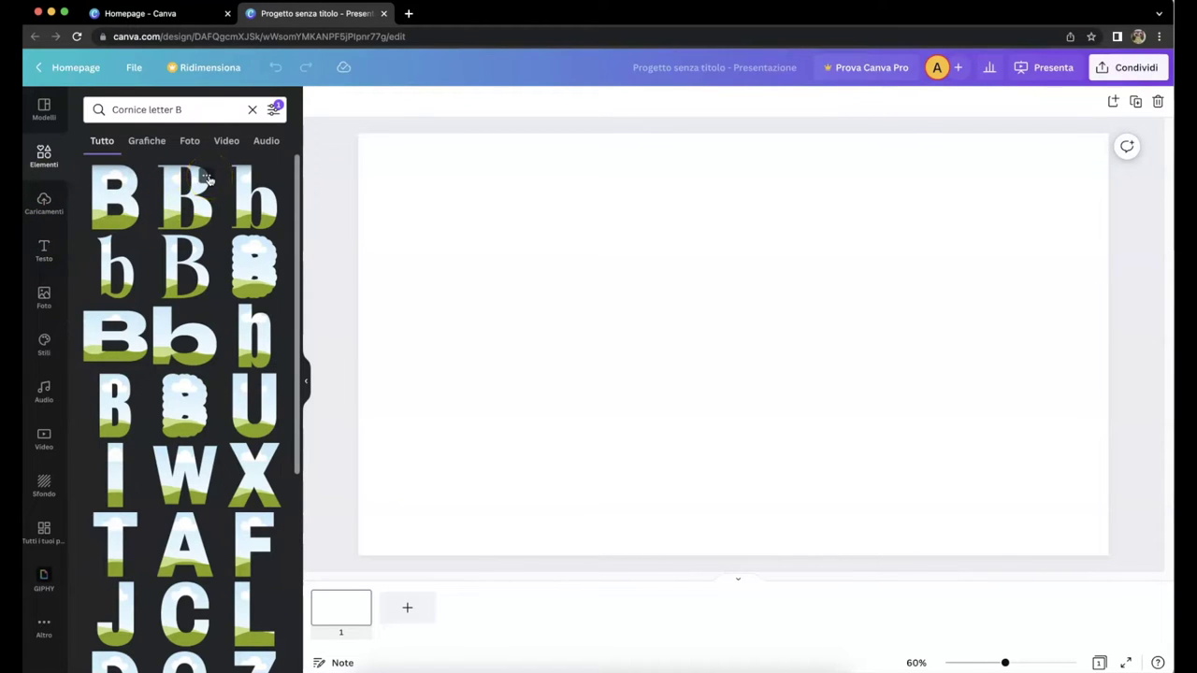
{"action": "left_click", "coordinate": [206, 178]}
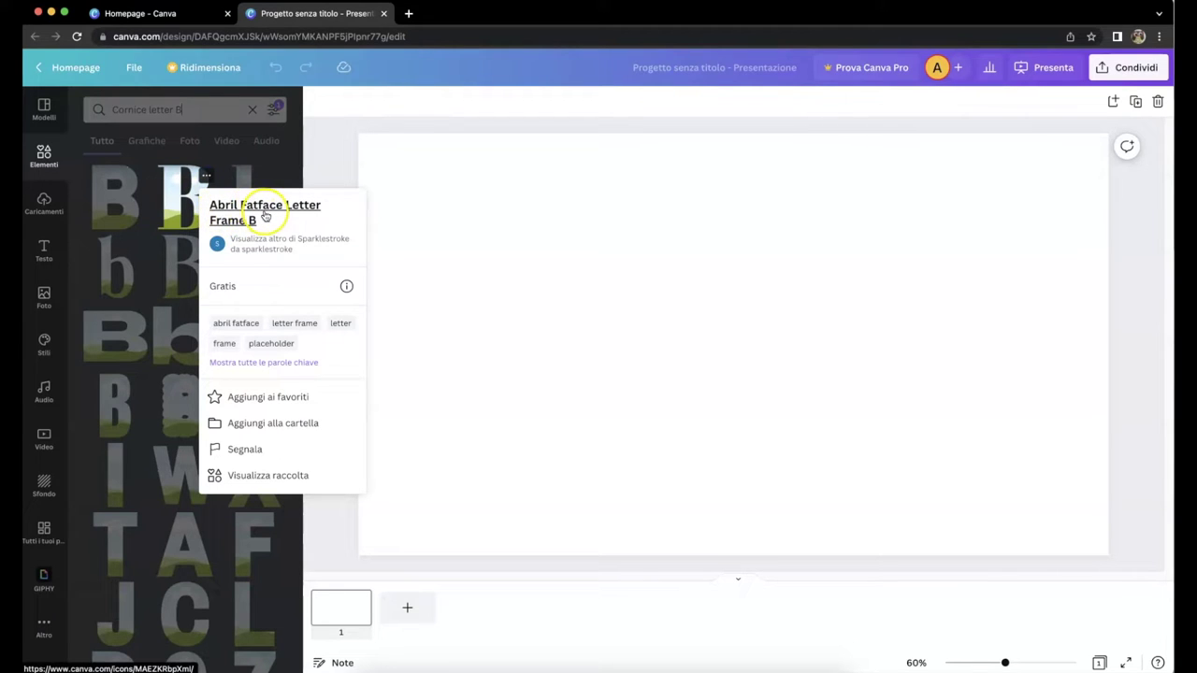
- Add a heading to the page with the text "B"
{"action": "left_click", "coordinate": [44, 250]}
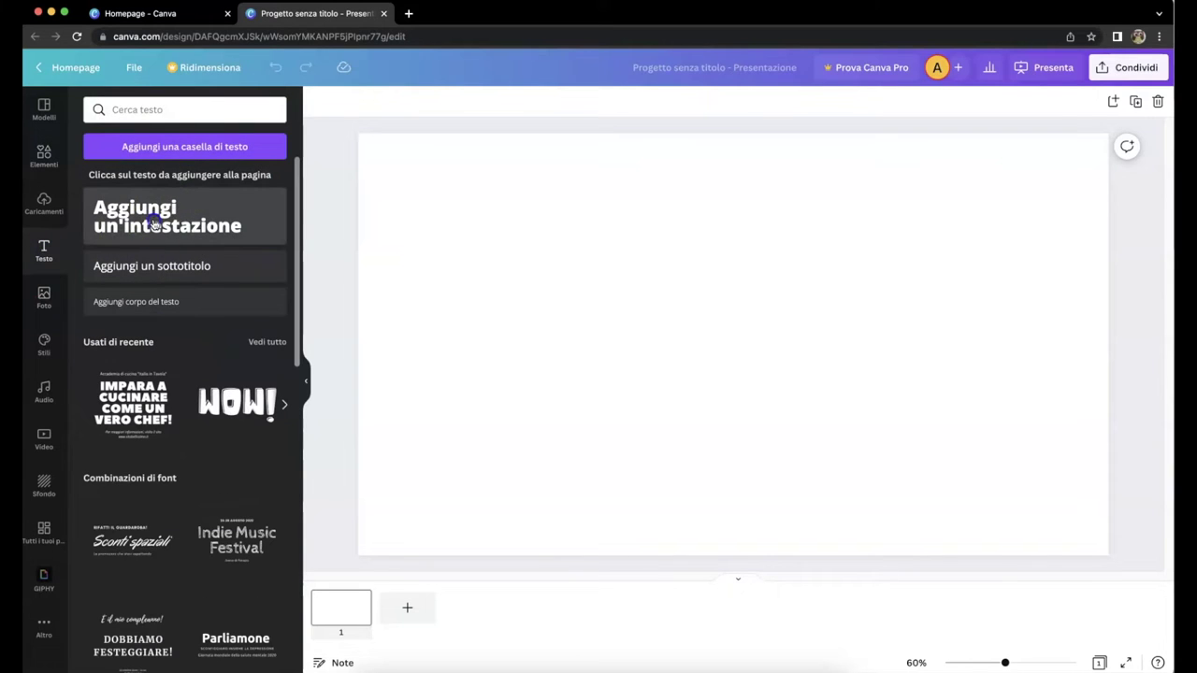
{"action": "left_click", "coordinate": [154, 225]}
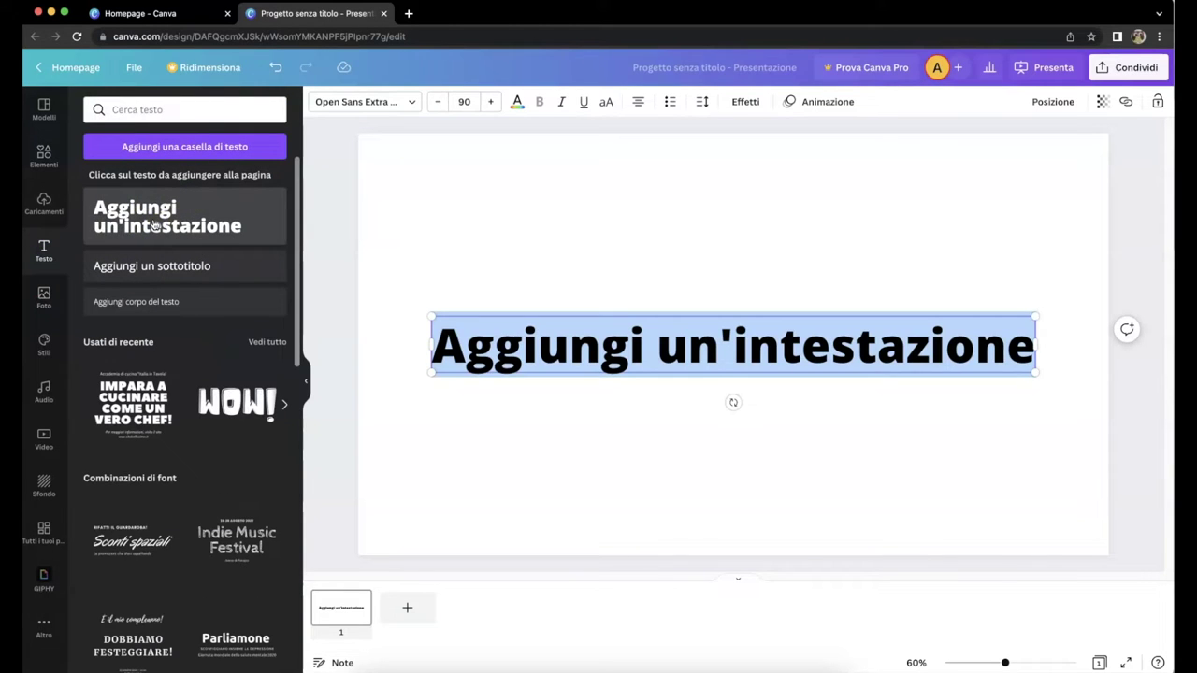
{"action": "type", "text": "B"}
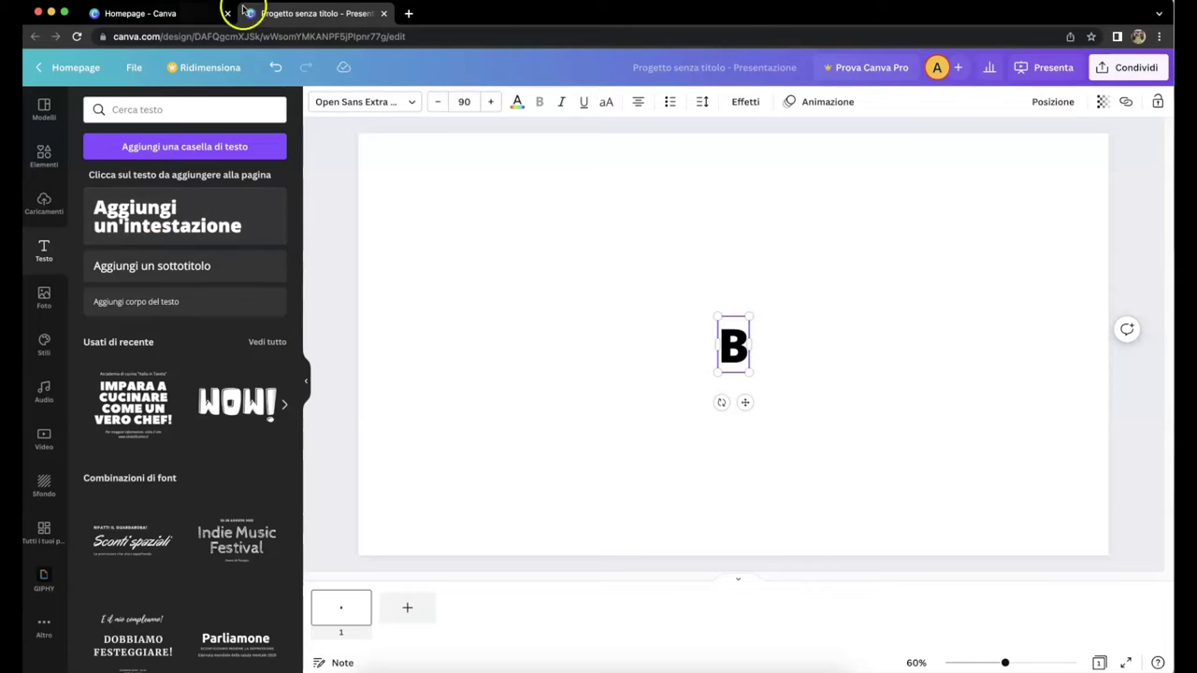
- Search the fonts for "ABRIL" with the B heading selected, and delete the heading
{"action": "left_click", "coordinate": [417, 103]}
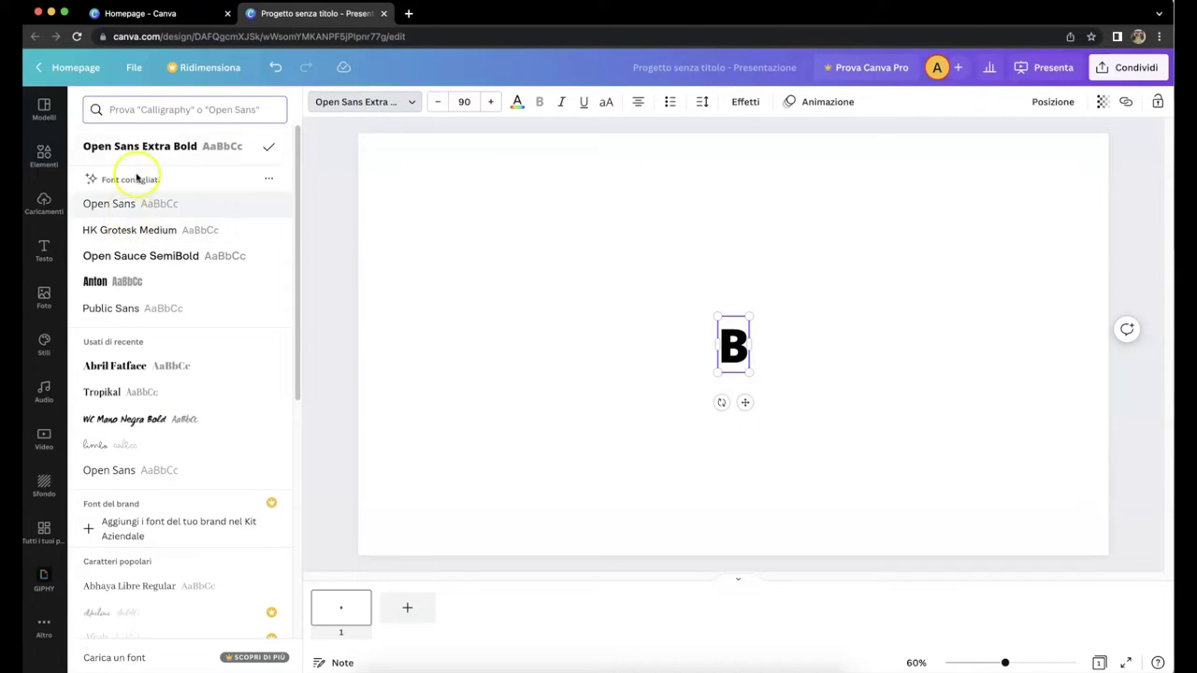
{"action": "left_click", "coordinate": [155, 104]}
{"action": "type", "text": "AB"}
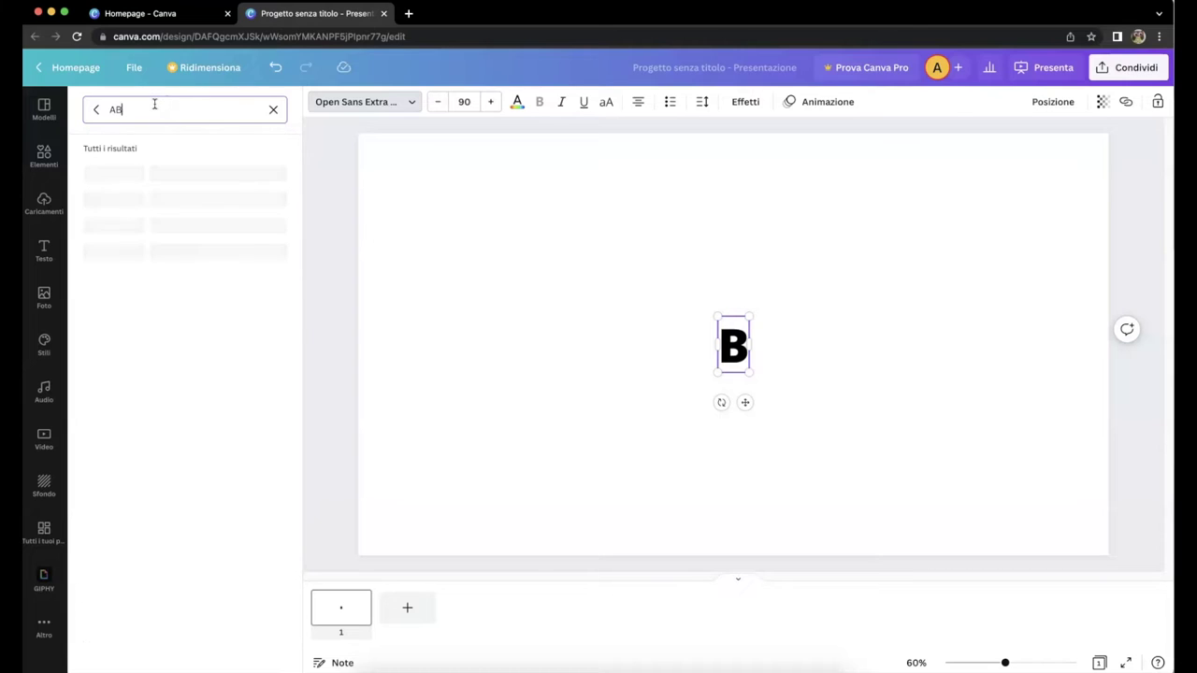
{"action": "type", "text": "RIL"}
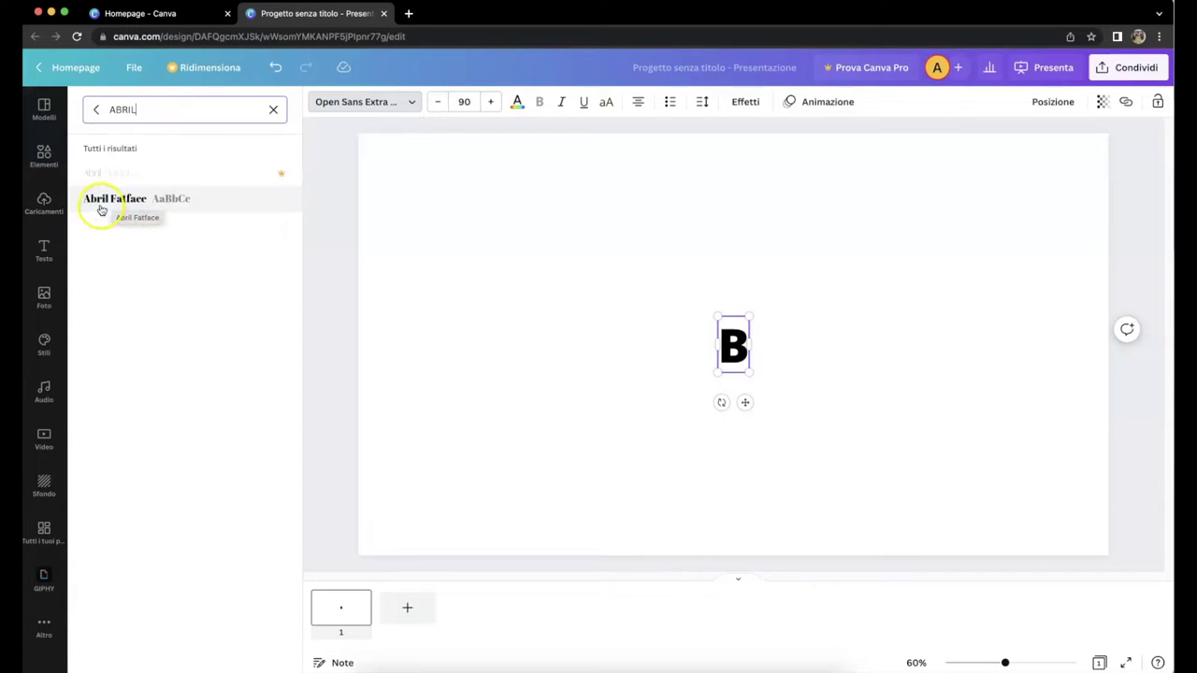
{"action": "key", "text": "Escape"}
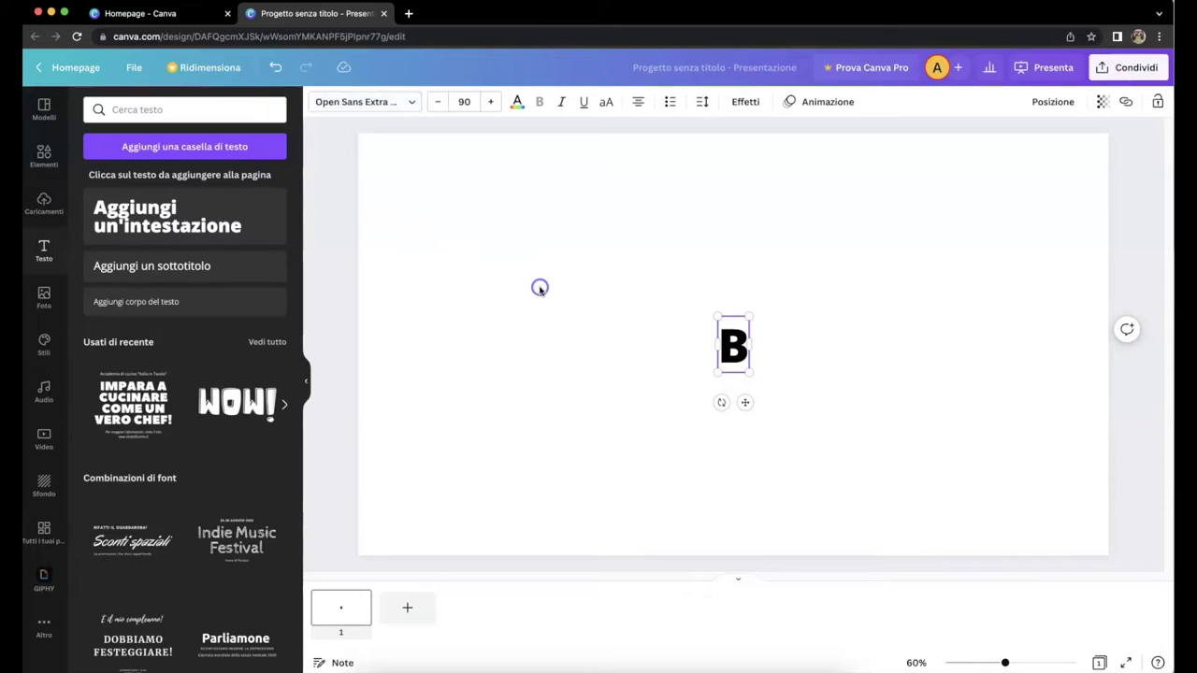
{"action": "key", "text": "Delete"}
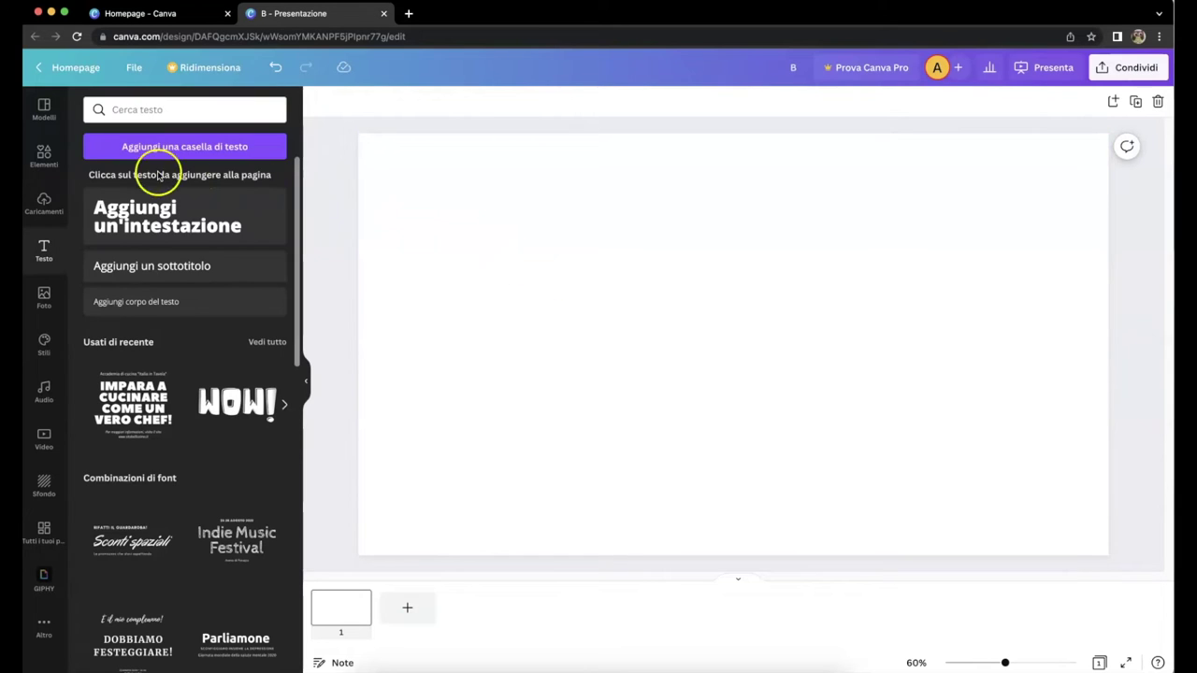
- Insert the Abril Fatface letter B frame on the page, enlarge it slightly and place it left of the page's centre
{"action": "left_click", "coordinate": [44, 154]}
{"action": "left_click", "coordinate": [171, 173]}
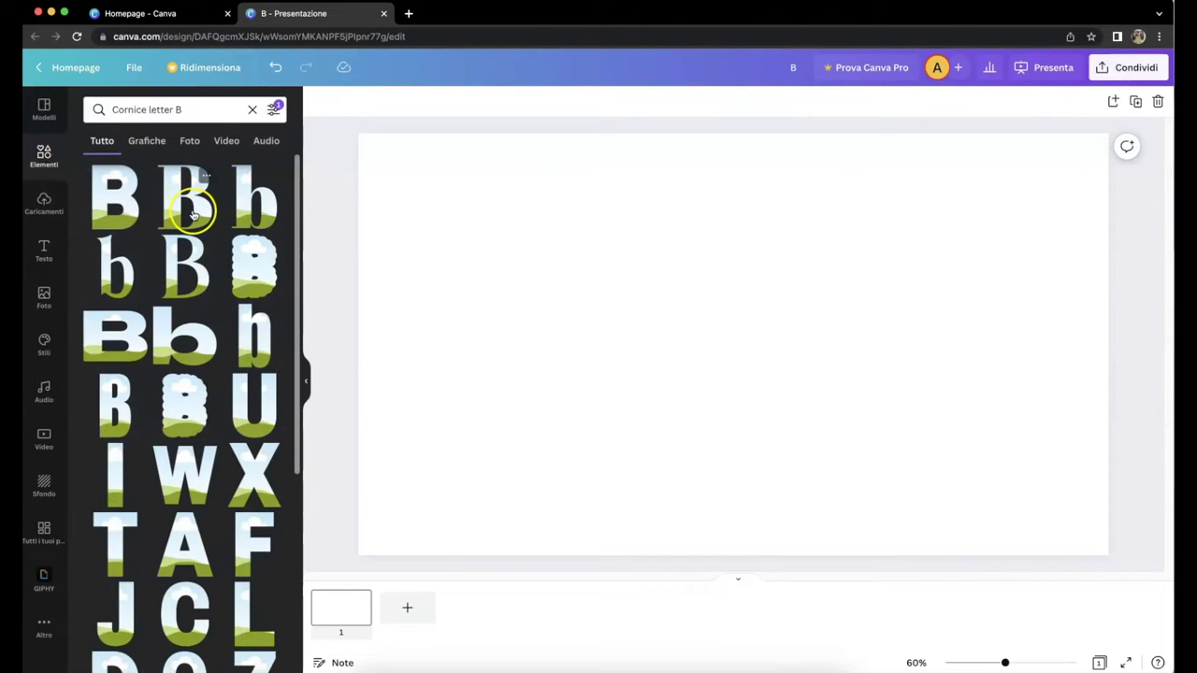
{"action": "left_click_drag", "start_coordinate": [690, 377], "coordinate": [489, 361]}
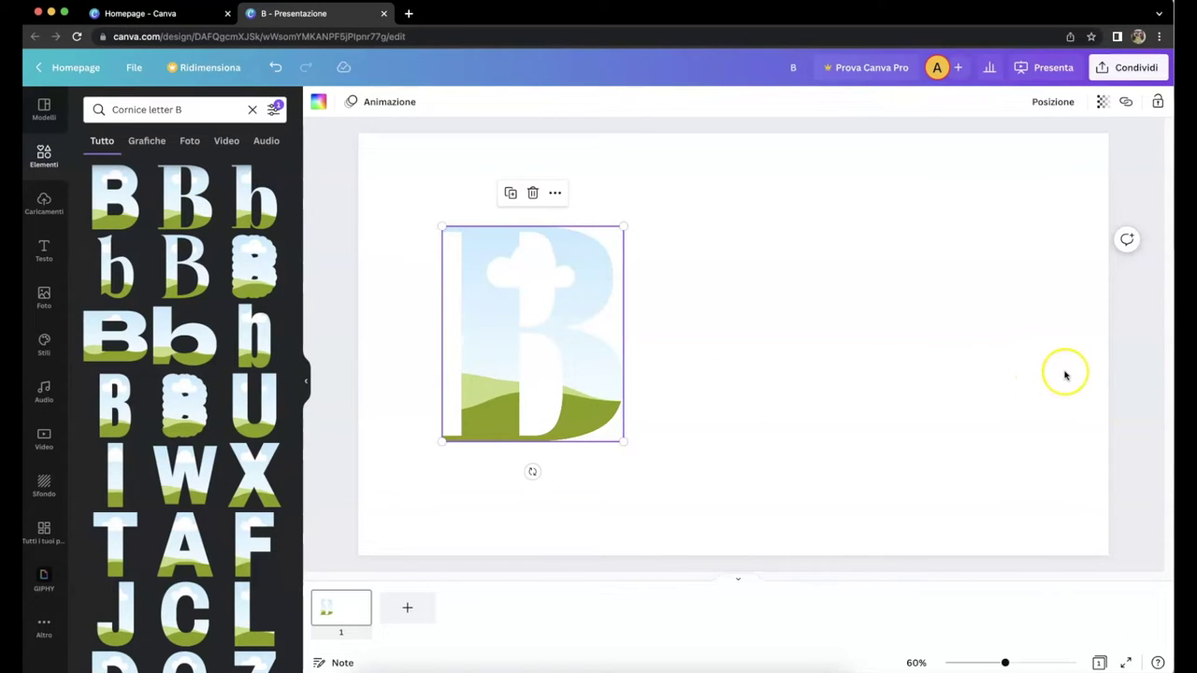
{"action": "left_click_drag", "start_coordinate": [593, 384], "coordinate": [661, 383]}
{"action": "left_click_drag", "start_coordinate": [689, 439], "coordinate": [716, 469]}
{"action": "left_click_drag", "start_coordinate": [685, 418], "coordinate": [675, 396]}
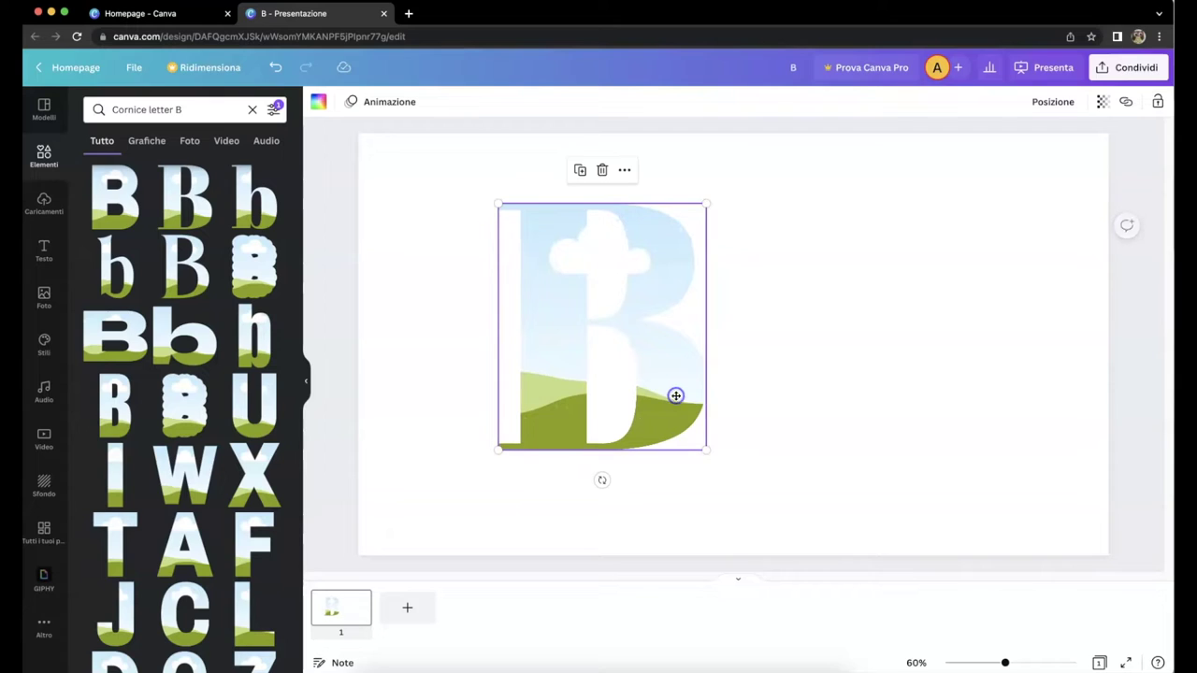
- Set the page background to the light gray default colour
{"action": "left_click", "coordinate": [445, 228]}
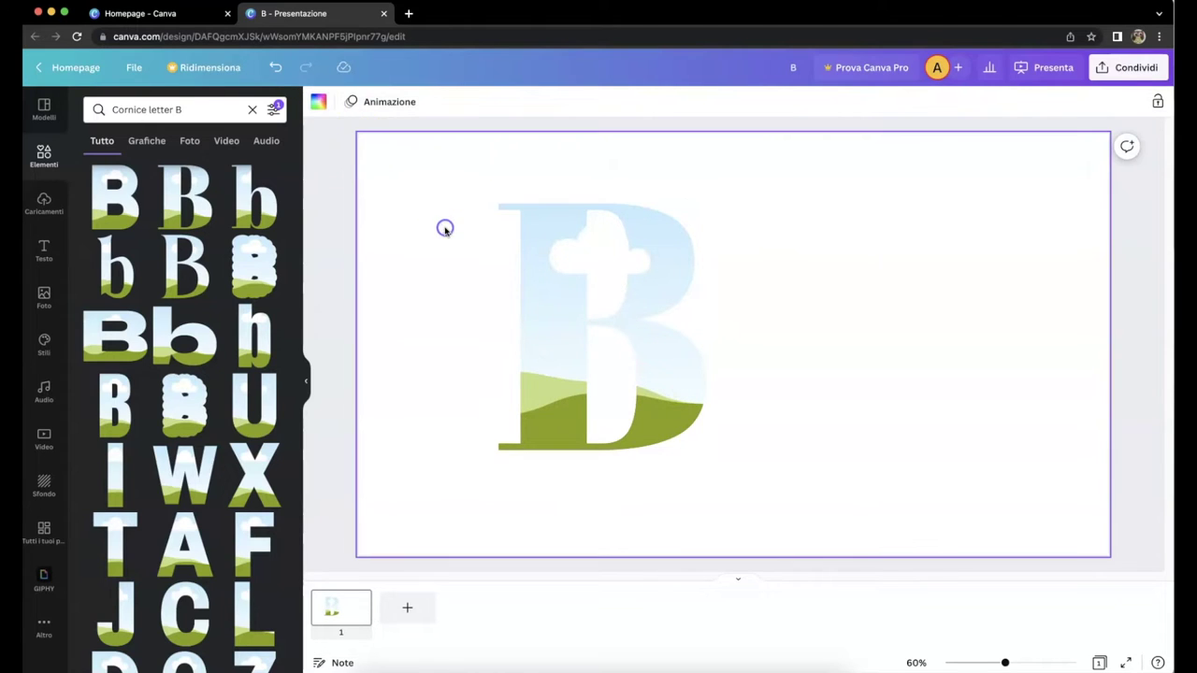
{"action": "left_click", "coordinate": [319, 105]}
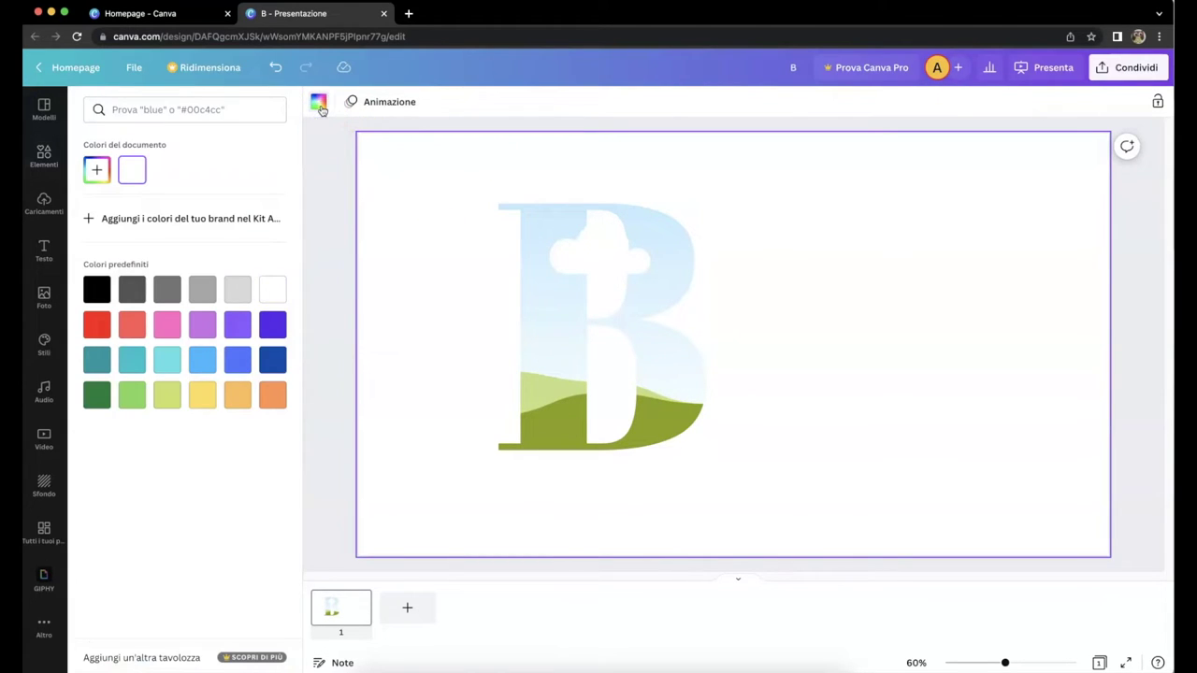
{"action": "left_click", "coordinate": [236, 290]}
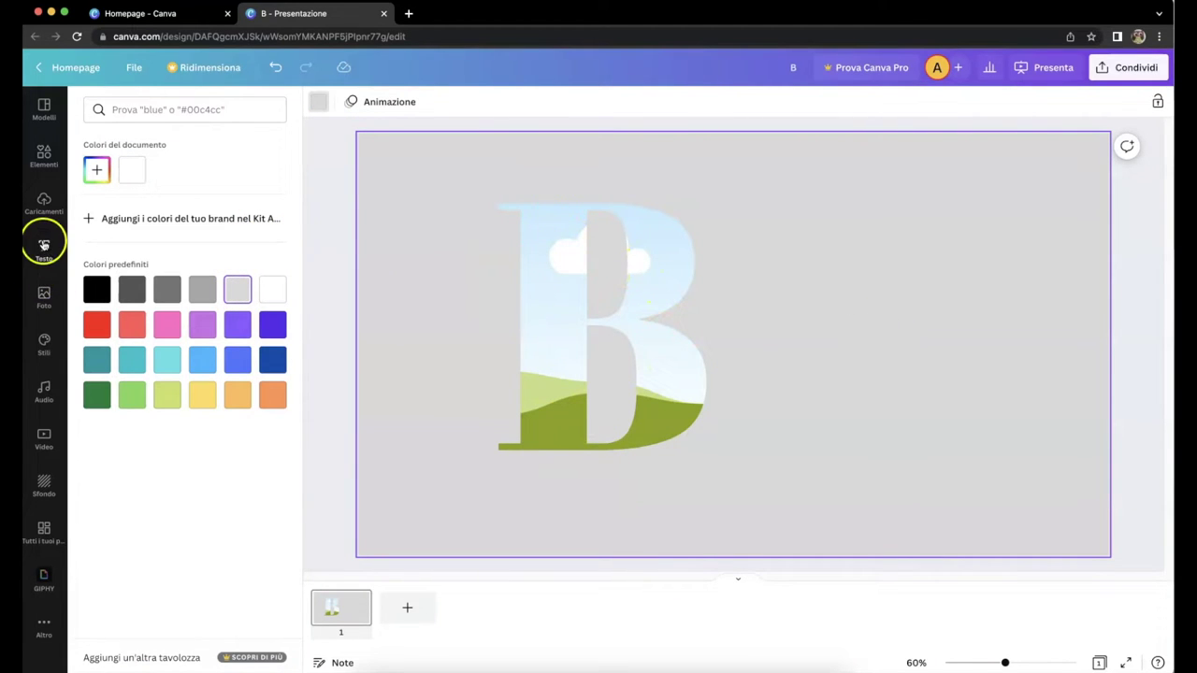
- Search the photo library for "BABBO NATALE"
{"action": "left_click", "coordinate": [44, 296]}
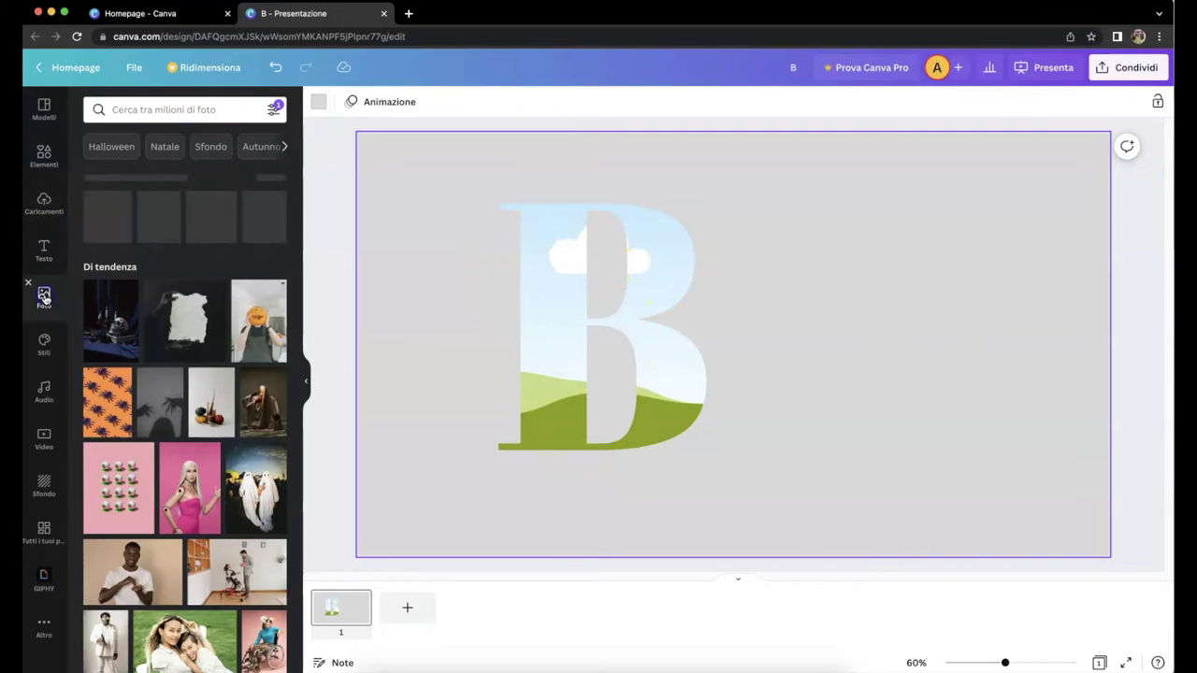
{"action": "left_click", "coordinate": [167, 110]}
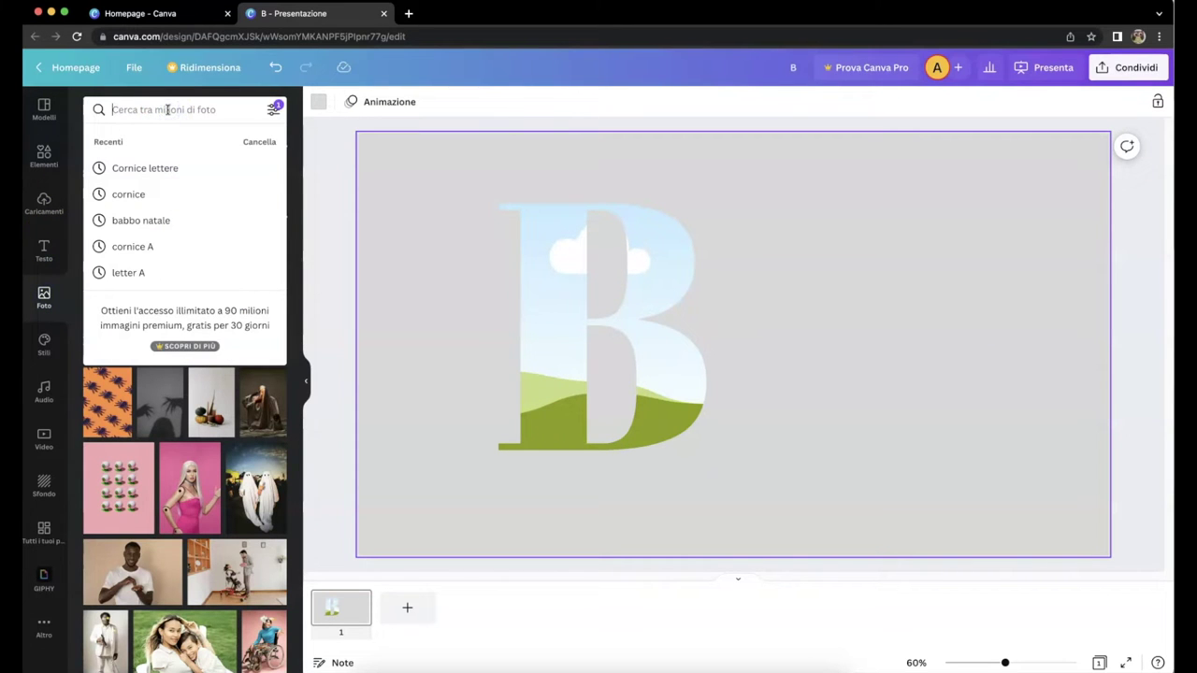
{"action": "type", "text": "BABBO NATALE"}
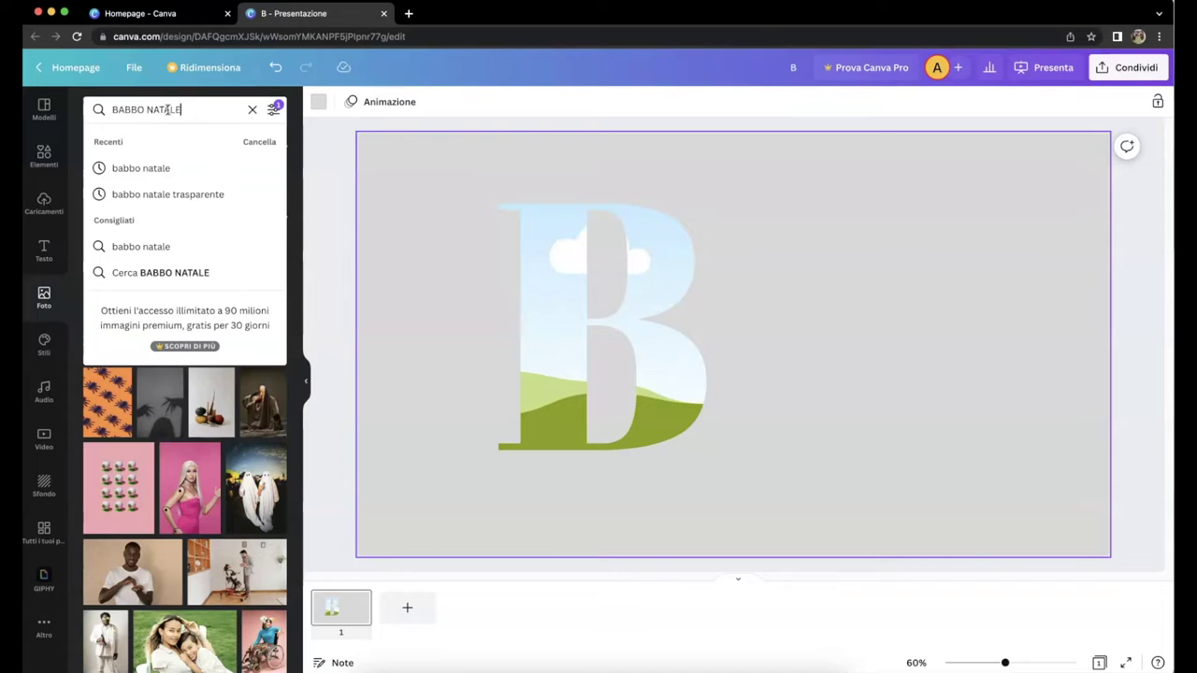
{"action": "key", "text": "Return"}
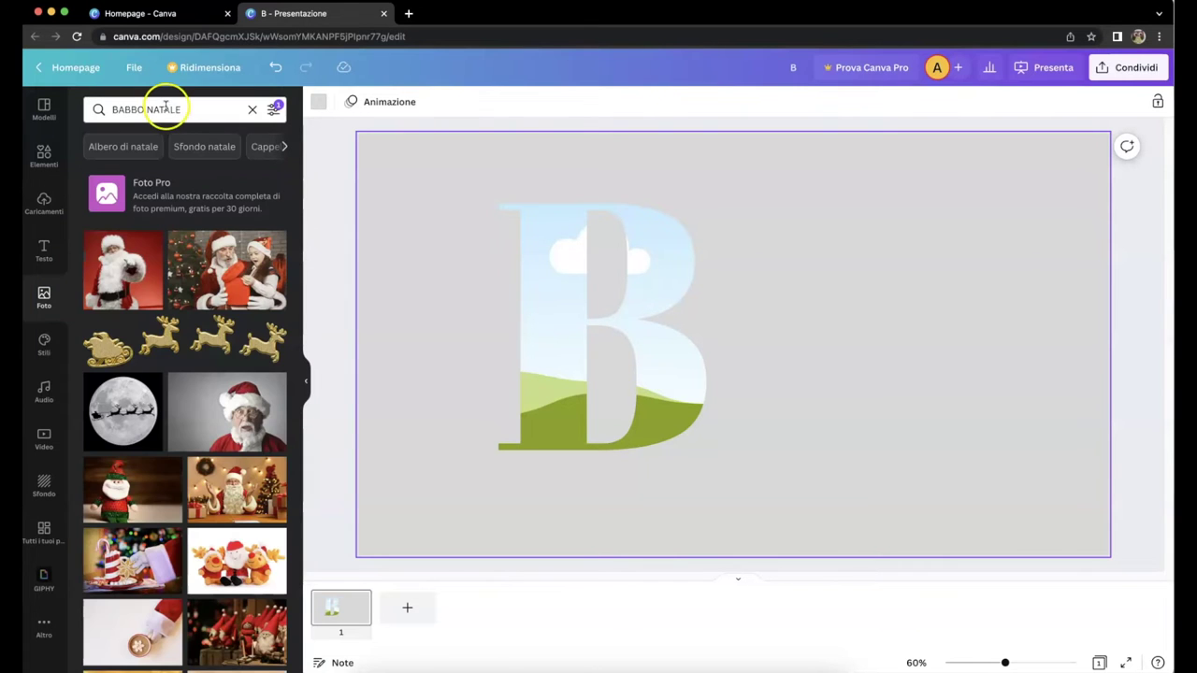
- Add the photo of the red-hatted gnome figurine on a black background to the page
{"action": "scroll", "coordinate": [224, 353], "scroll_direction": "down", "scroll_amount": 3}
{"action": "scroll", "coordinate": [223, 355], "scroll_direction": "down", "scroll_amount": 5}
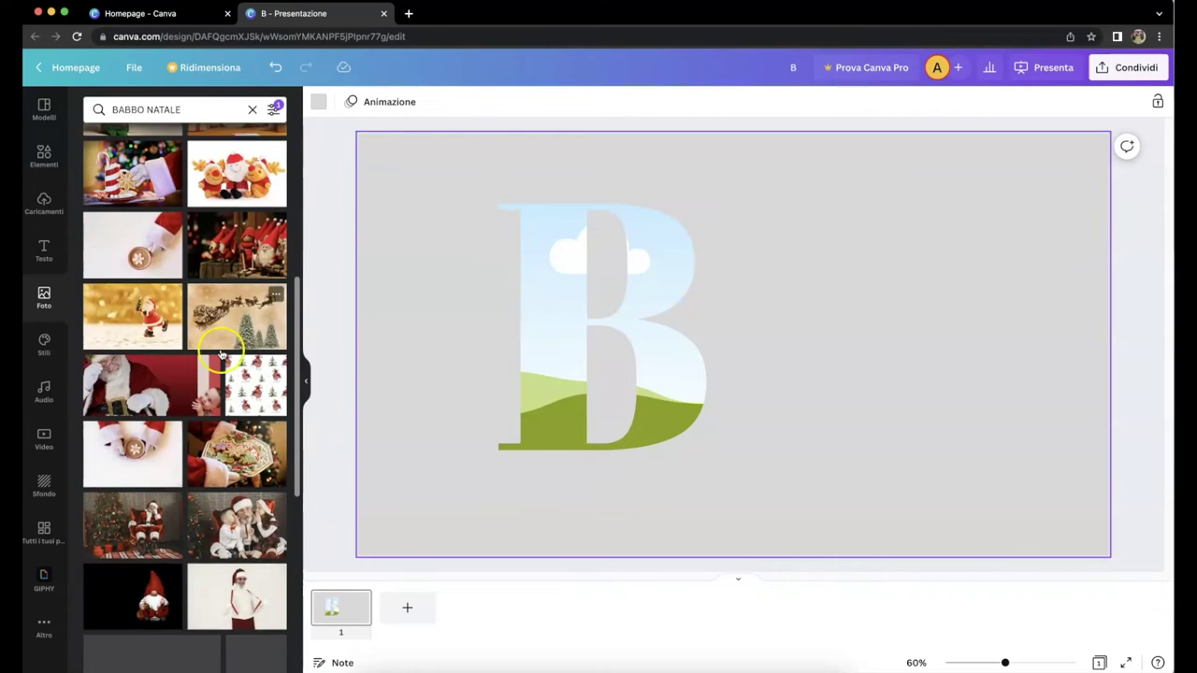
{"action": "scroll", "coordinate": [223, 353], "scroll_direction": "down", "scroll_amount": 6}
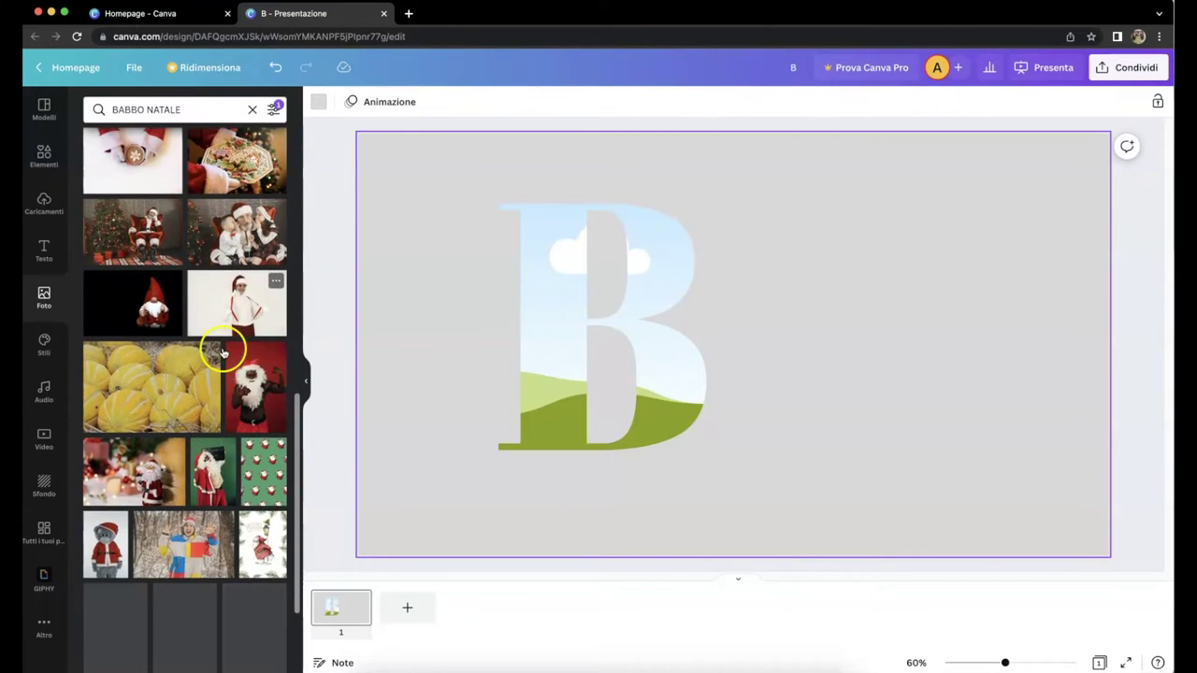
{"action": "left_click", "coordinate": [150, 314]}
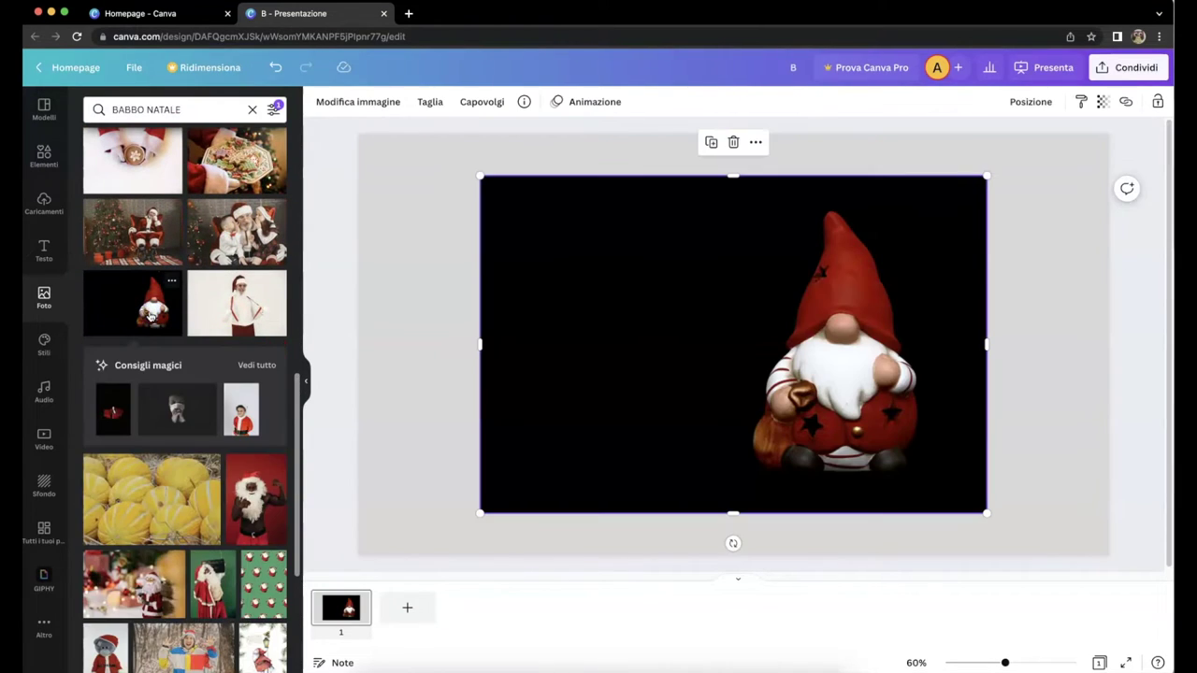
- Place the gnome photo inside the letter B frame so that it fills the letter
{"action": "left_click", "coordinate": [305, 381]}
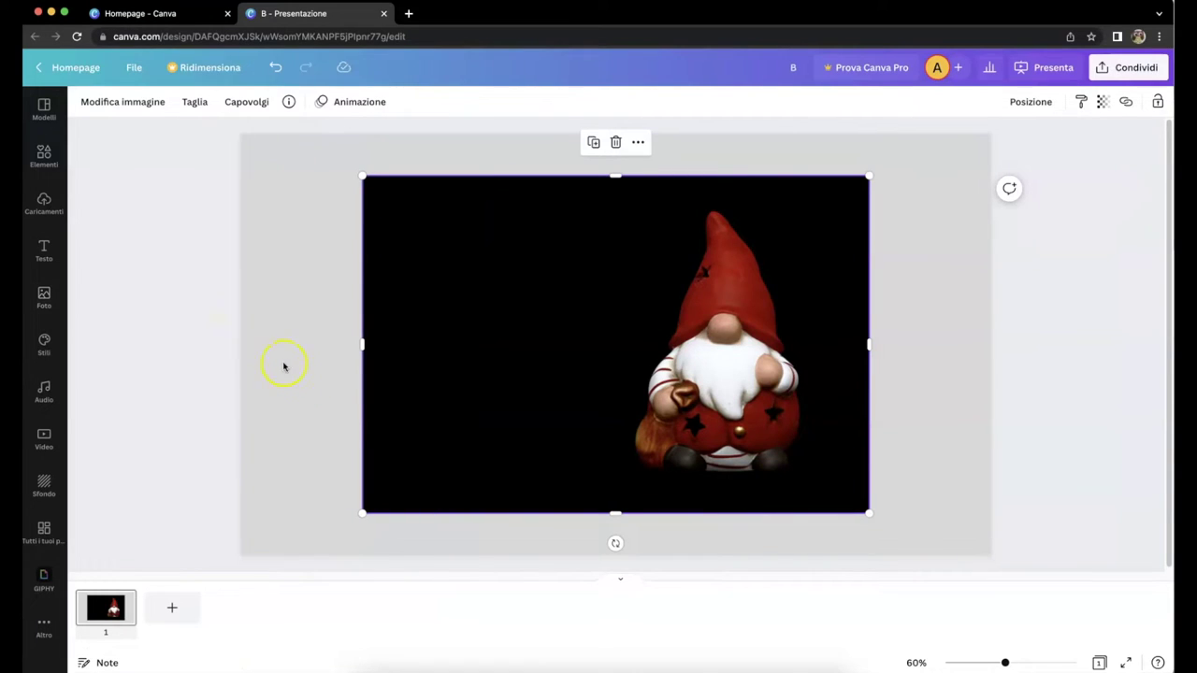
{"action": "left_click_drag", "start_coordinate": [611, 368], "coordinate": [505, 441]}
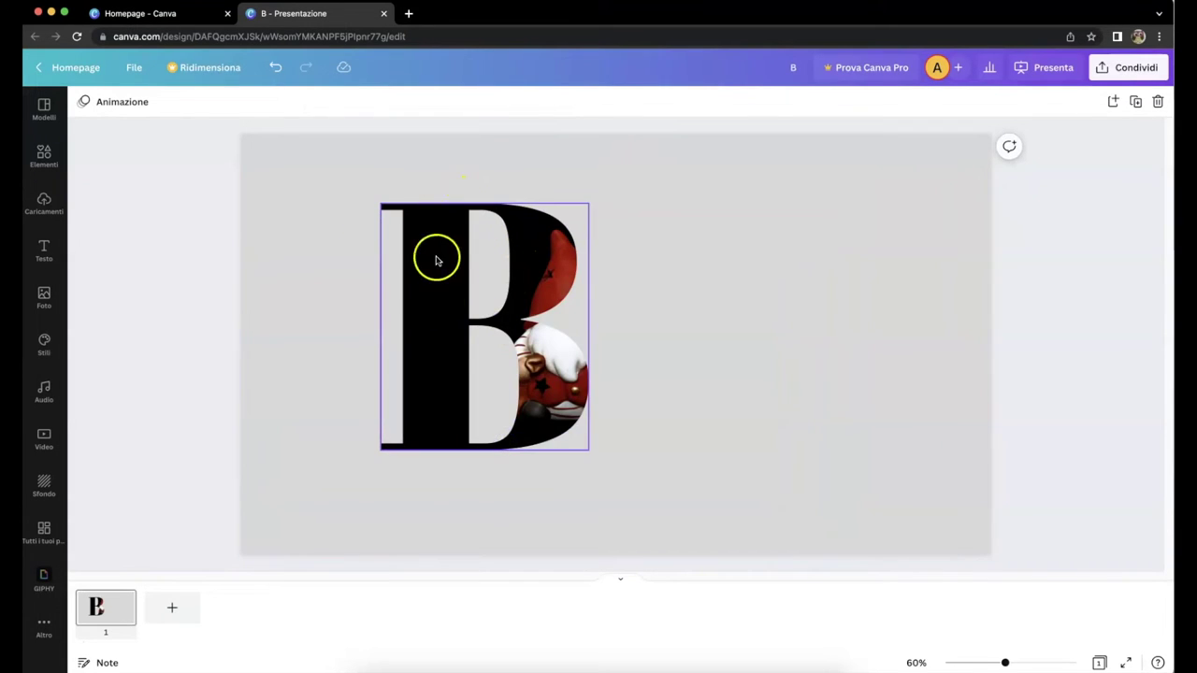
{"action": "left_click", "coordinate": [556, 198]}
{"action": "left_click", "coordinate": [524, 313]}
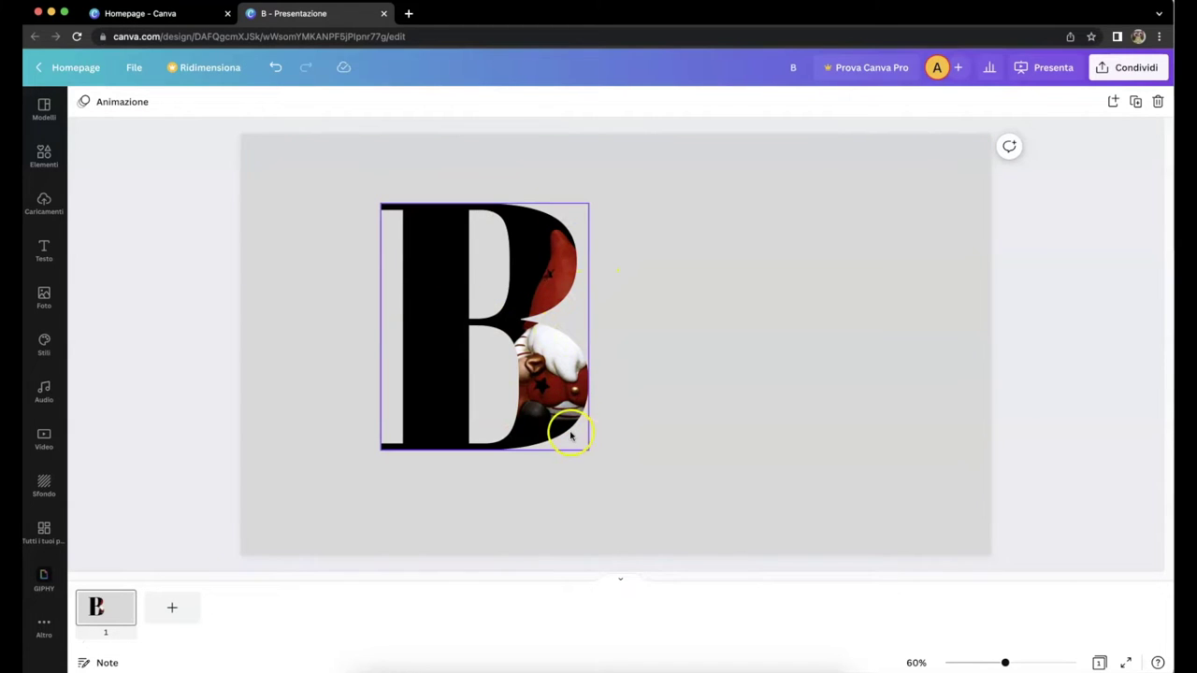
- Try shifting the gnome photo sideways within the letter B frame to find a better crop
{"action": "double_click", "coordinate": [551, 385]}
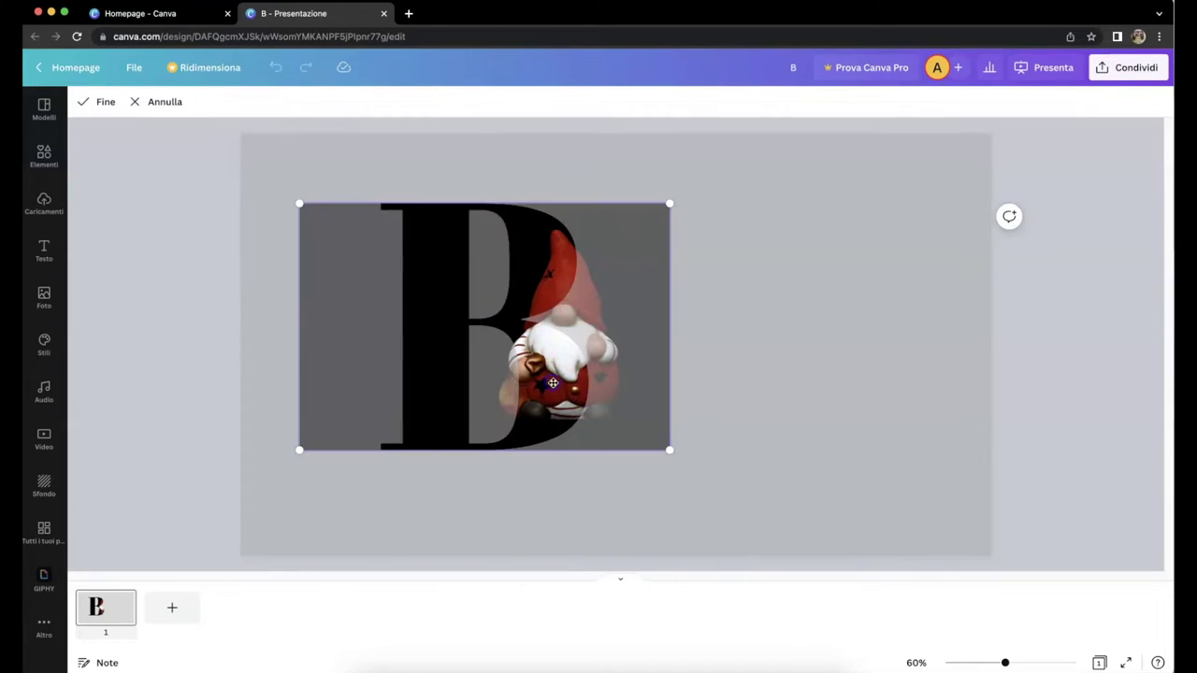
{"action": "left_click_drag", "start_coordinate": [610, 388], "coordinate": [457, 386]}
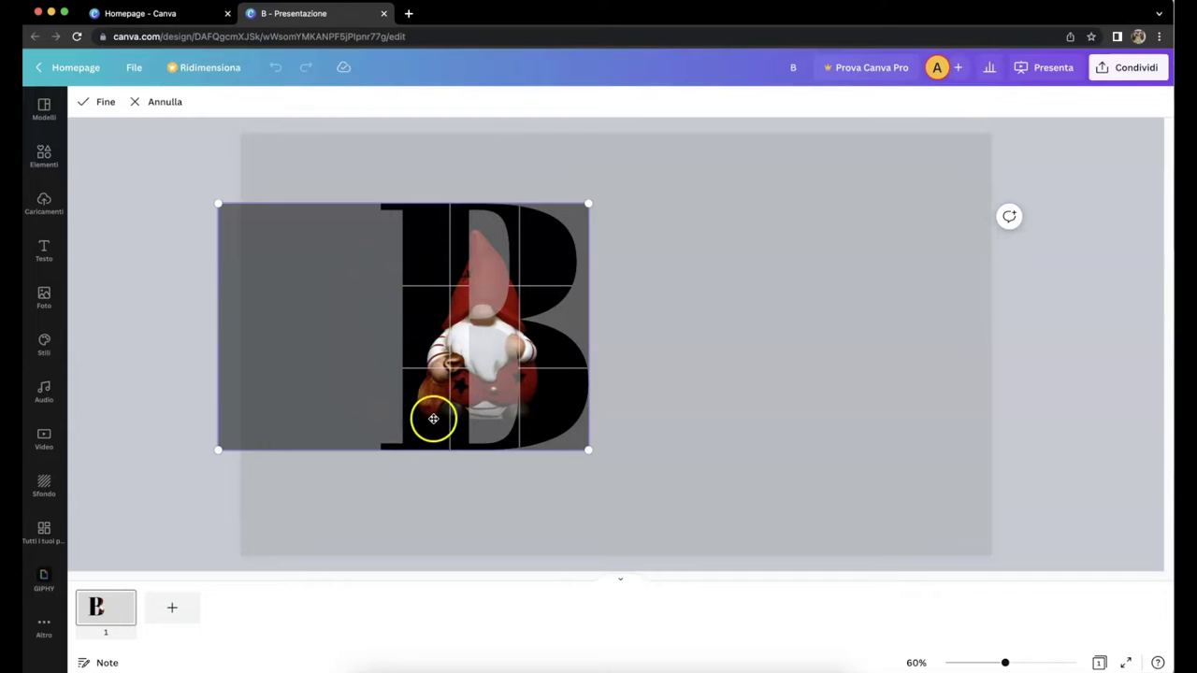
{"action": "left_click_drag", "start_coordinate": [509, 358], "coordinate": [738, 352]}
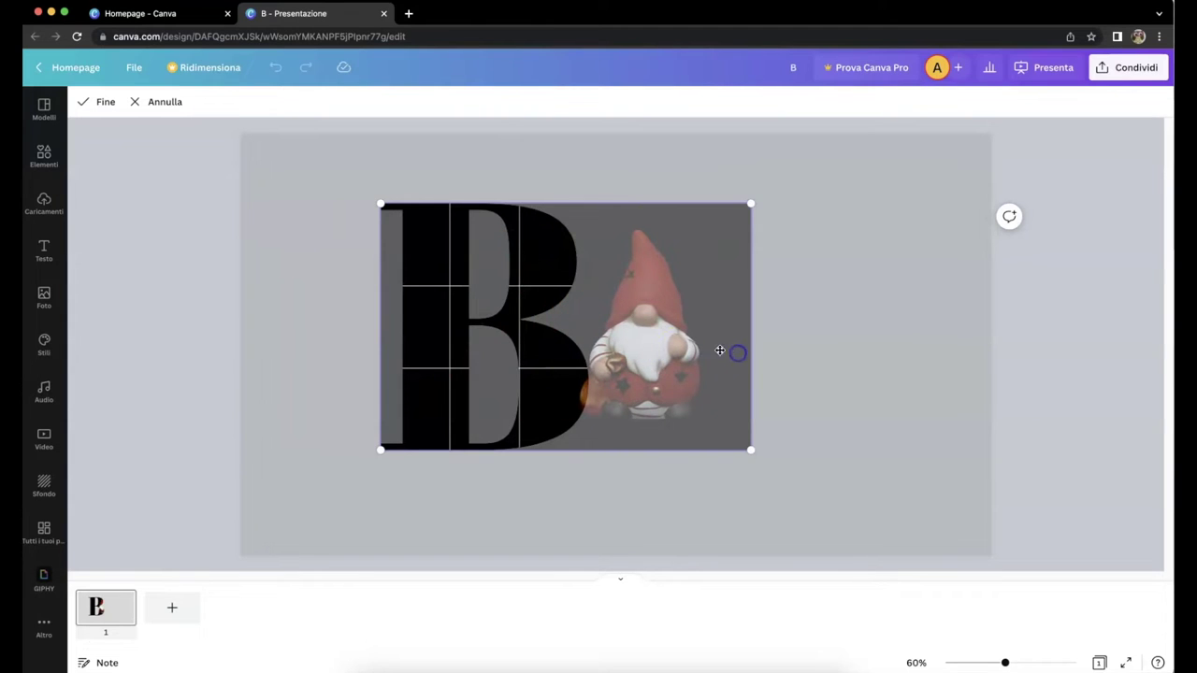
{"action": "left_click_drag", "start_coordinate": [649, 350], "coordinate": [558, 358]}
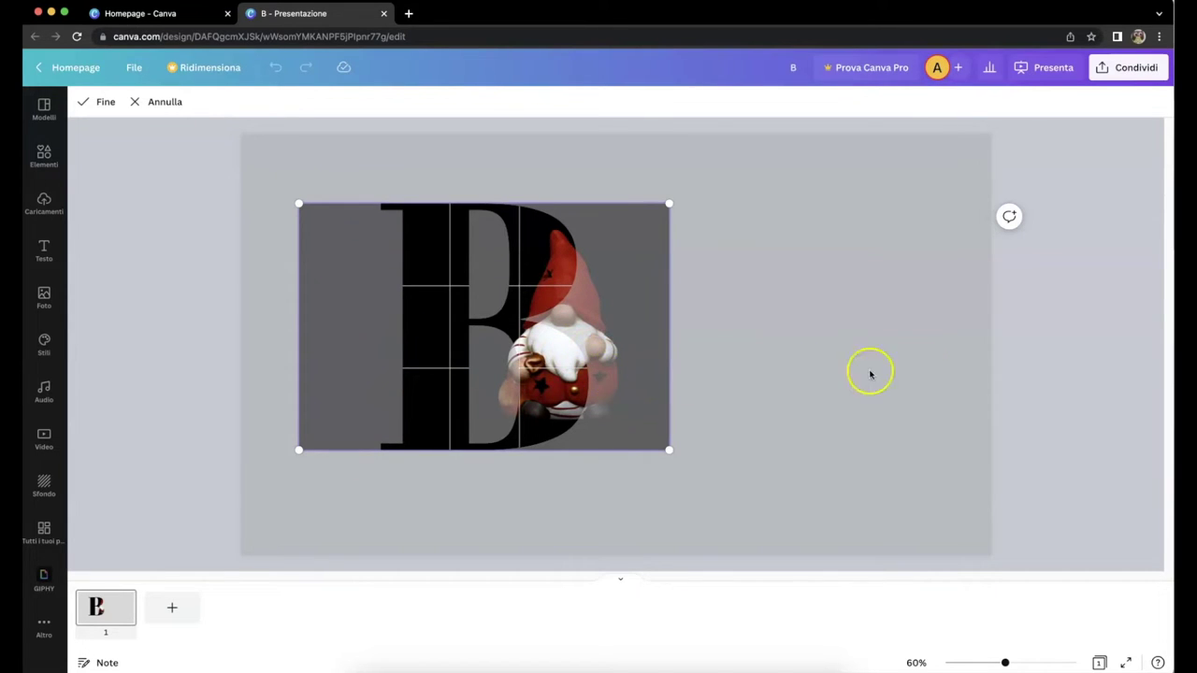
{"action": "left_click", "coordinate": [703, 362]}
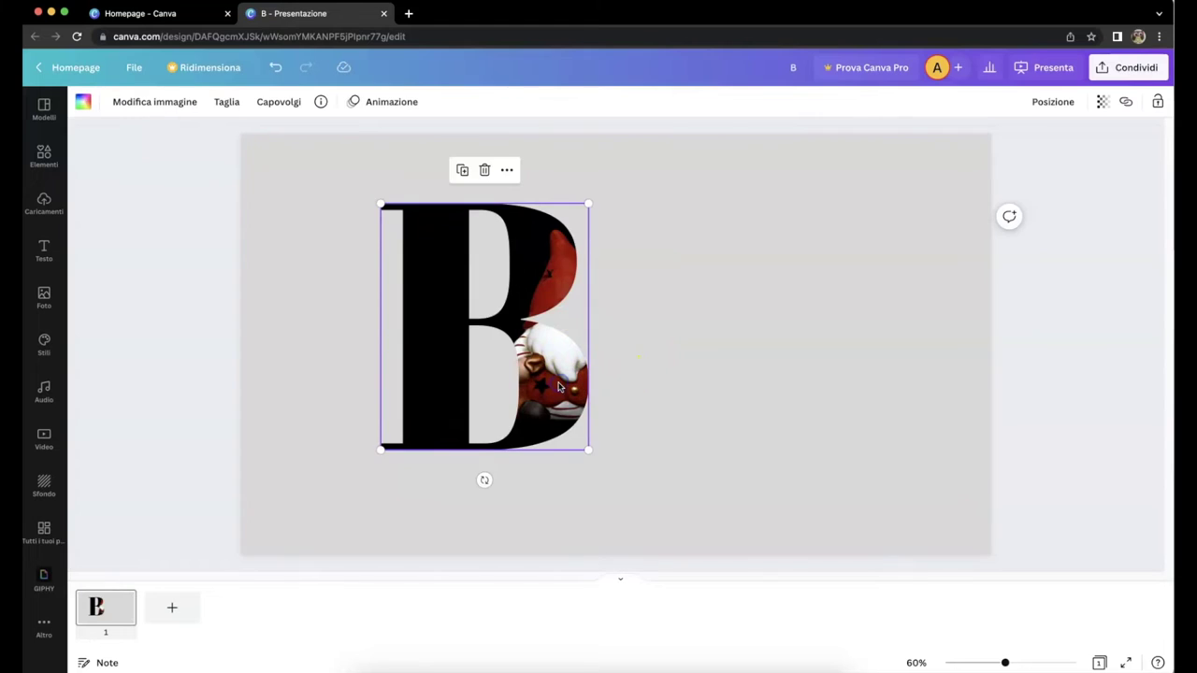
- Undo the gnome photo's placement in the letter B frame and flip the photo horizontally
{"action": "left_click", "coordinate": [276, 67]}
{"action": "left_click", "coordinate": [277, 69]}
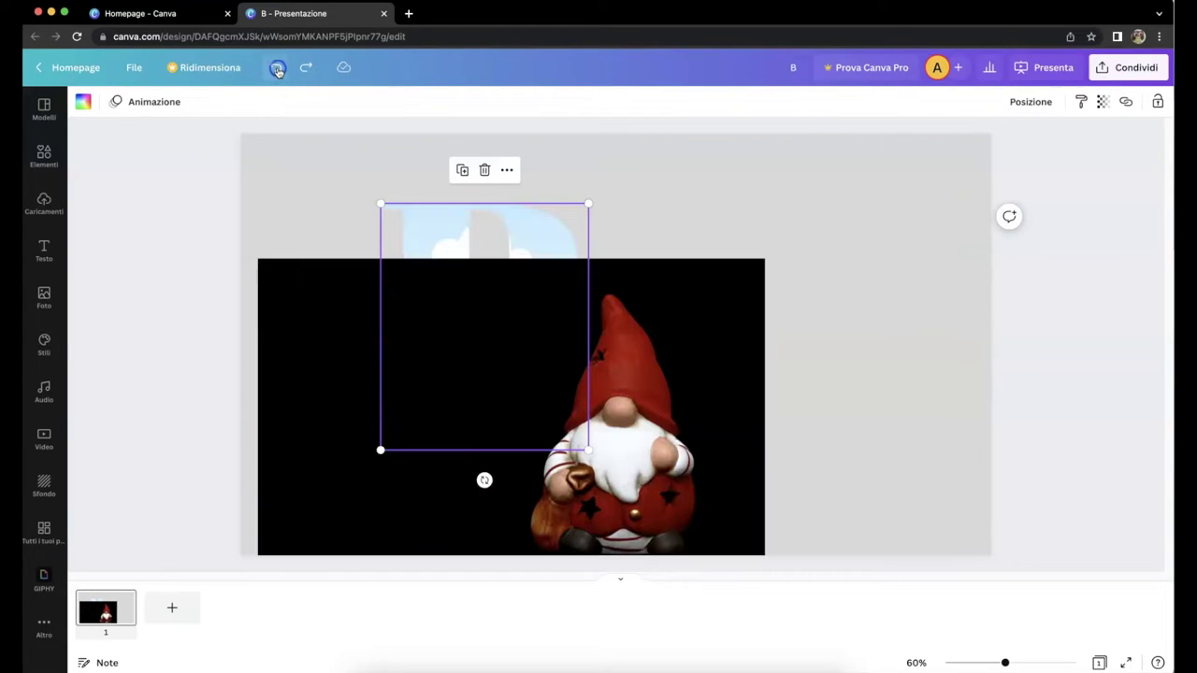
{"action": "left_click", "coordinate": [670, 364]}
{"action": "left_click", "coordinate": [243, 101]}
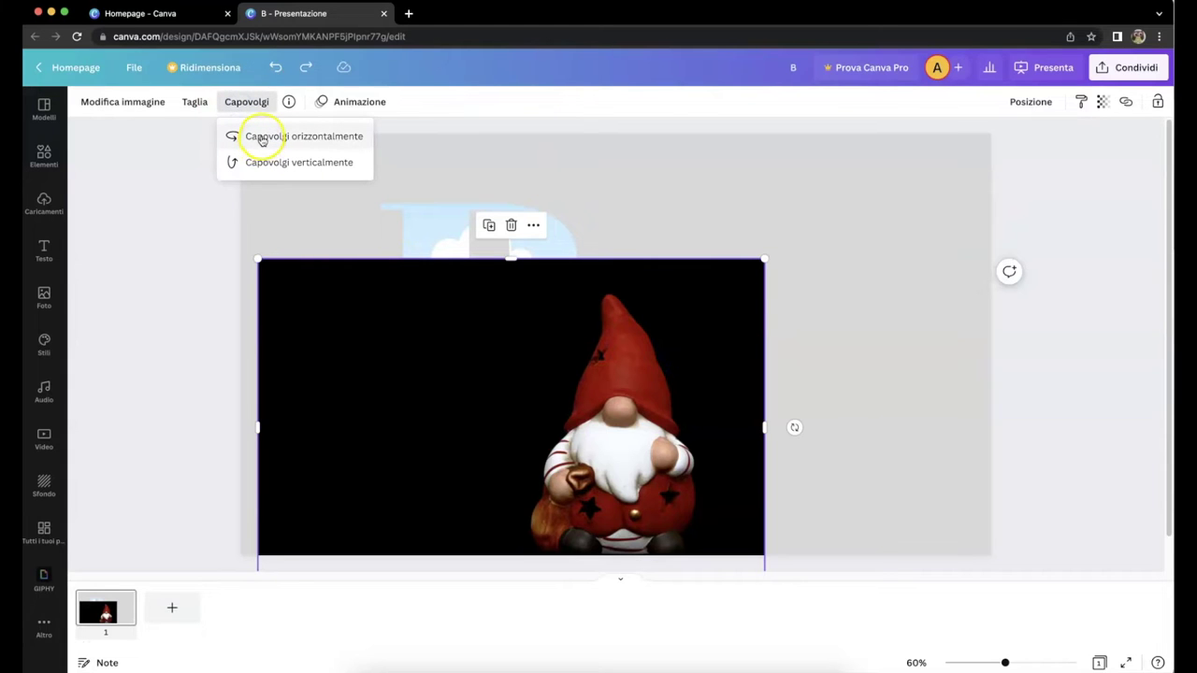
{"action": "left_click", "coordinate": [261, 137]}
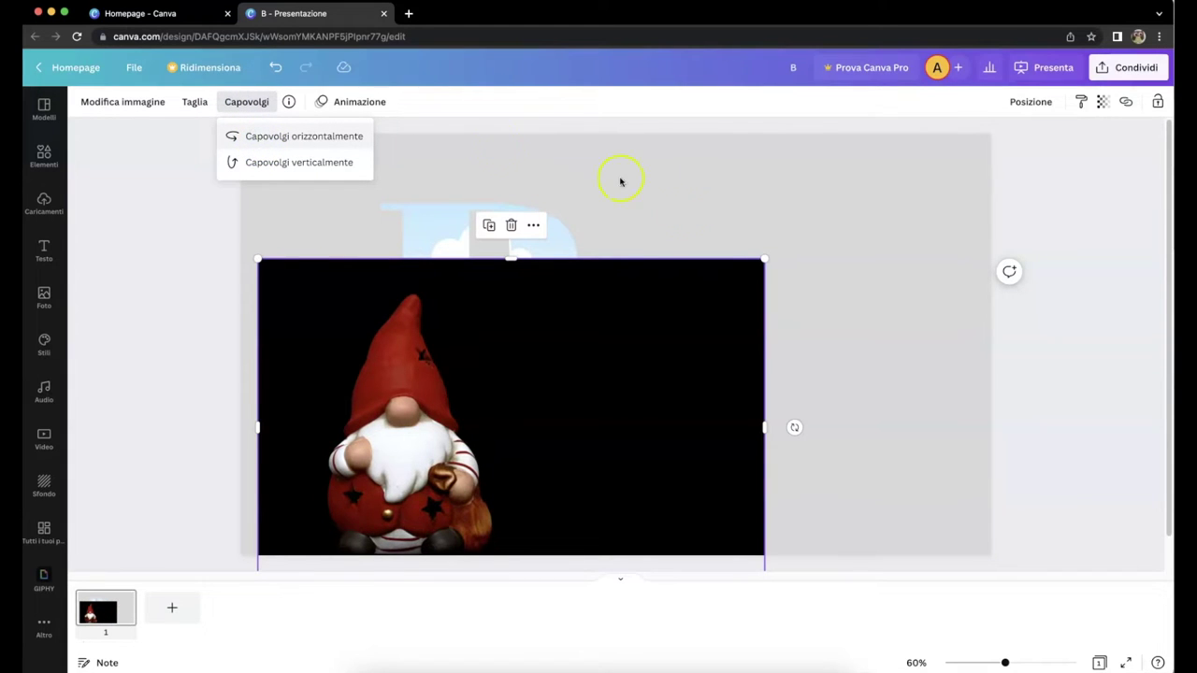
- Fill the letter B frame with the flipped gnome photo and shift it so the gnome sits in the letter's thick vertical stem
{"action": "left_click", "coordinate": [556, 396]}
{"action": "mouse_move", "coordinate": [556, 396]}
{"action": "left_mouse_down"}
{"action": "mouse_move", "coordinate": [607, 428]}
{"action": "mouse_move", "coordinate": [561, 409]}
{"action": "left_mouse_up"}
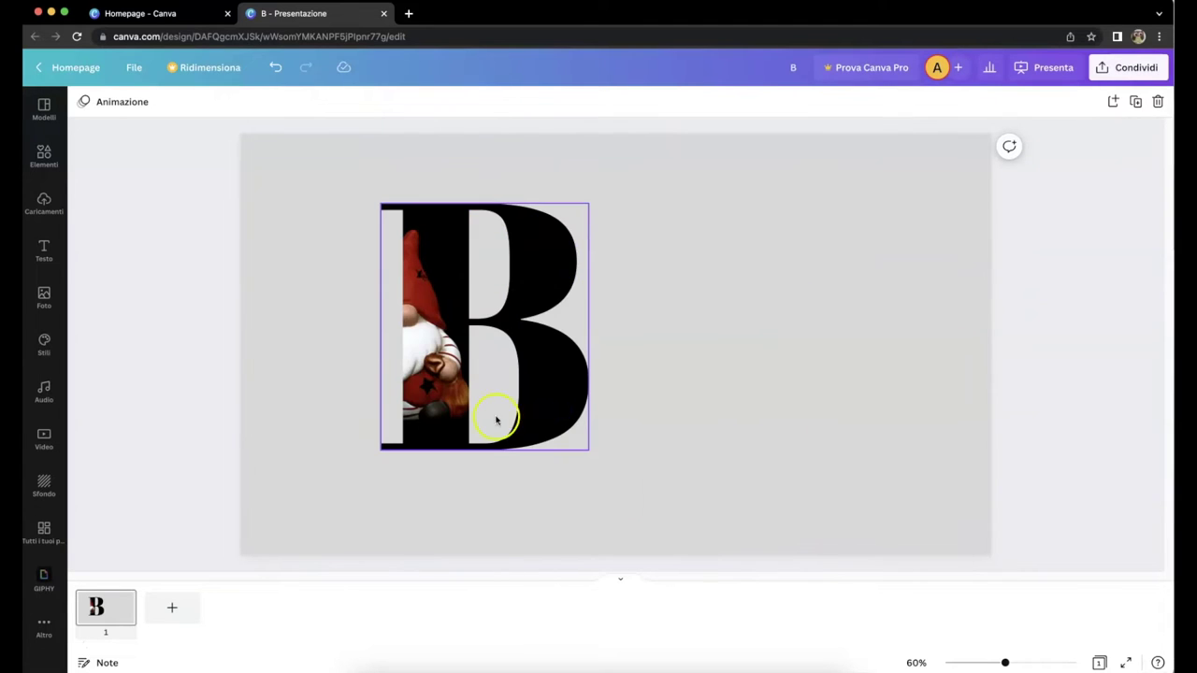
{"action": "double_click", "coordinate": [446, 374]}
{"action": "left_click", "coordinate": [427, 368]}
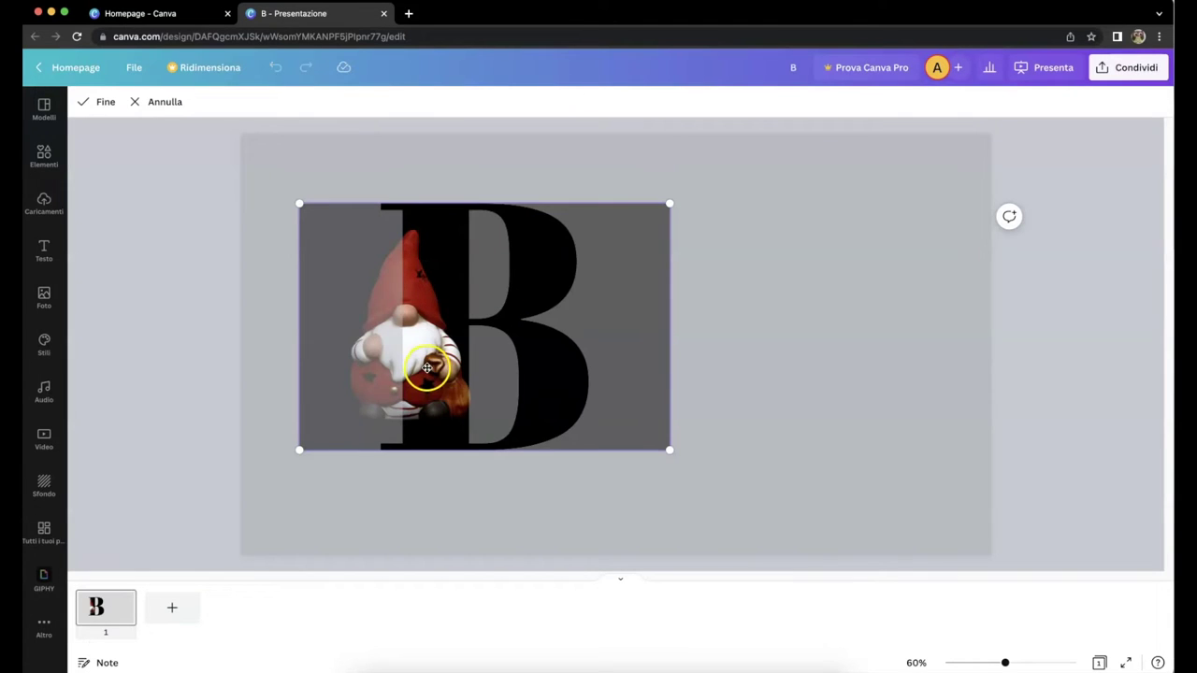
{"action": "mouse_move", "coordinate": [426, 368]}
{"action": "left_mouse_down"}
{"action": "mouse_move", "coordinate": [524, 370]}
{"action": "mouse_move", "coordinate": [362, 375]}
{"action": "mouse_move", "coordinate": [463, 383]}
{"action": "mouse_move", "coordinate": [432, 386]}
{"action": "left_mouse_up"}
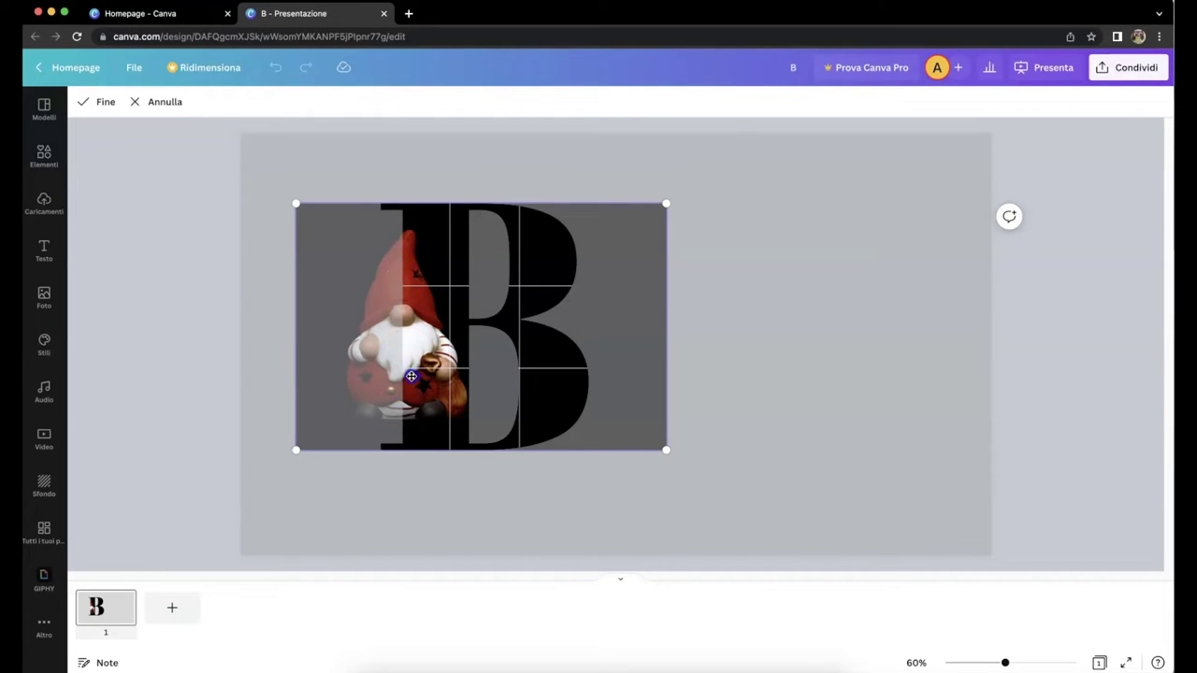
{"action": "left_click_drag", "start_coordinate": [412, 376], "coordinate": [438, 382]}
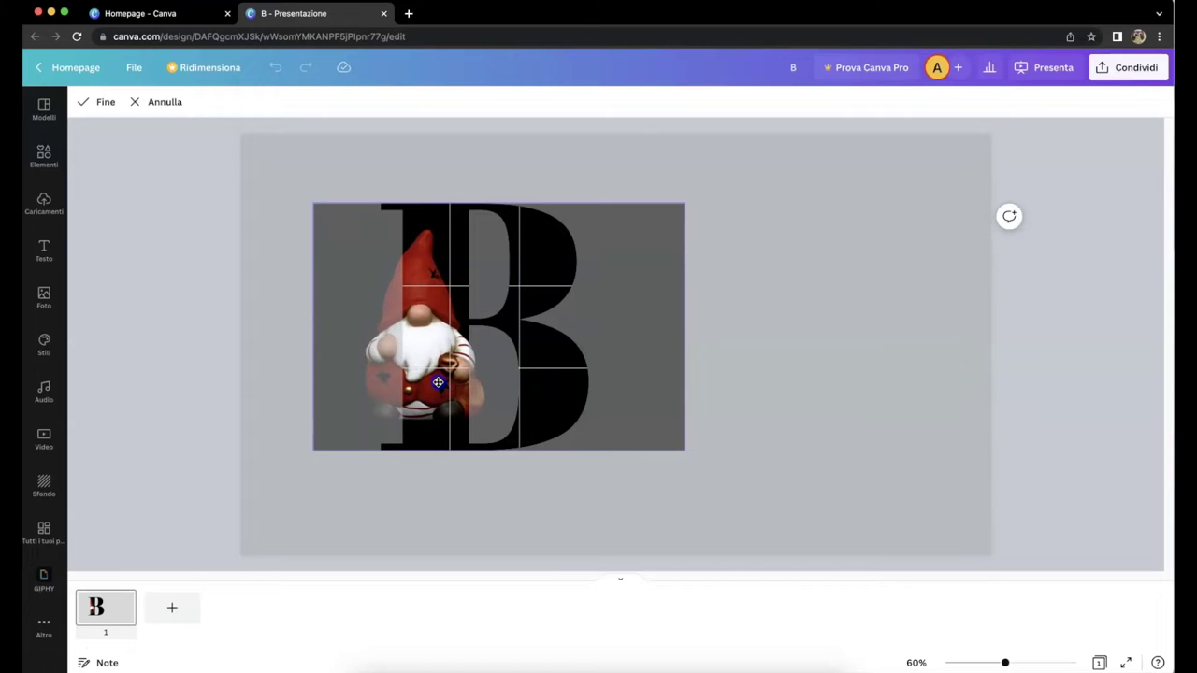
{"action": "left_click_drag", "start_coordinate": [423, 330], "coordinate": [391, 417]}
{"action": "left_click", "coordinate": [880, 293]}
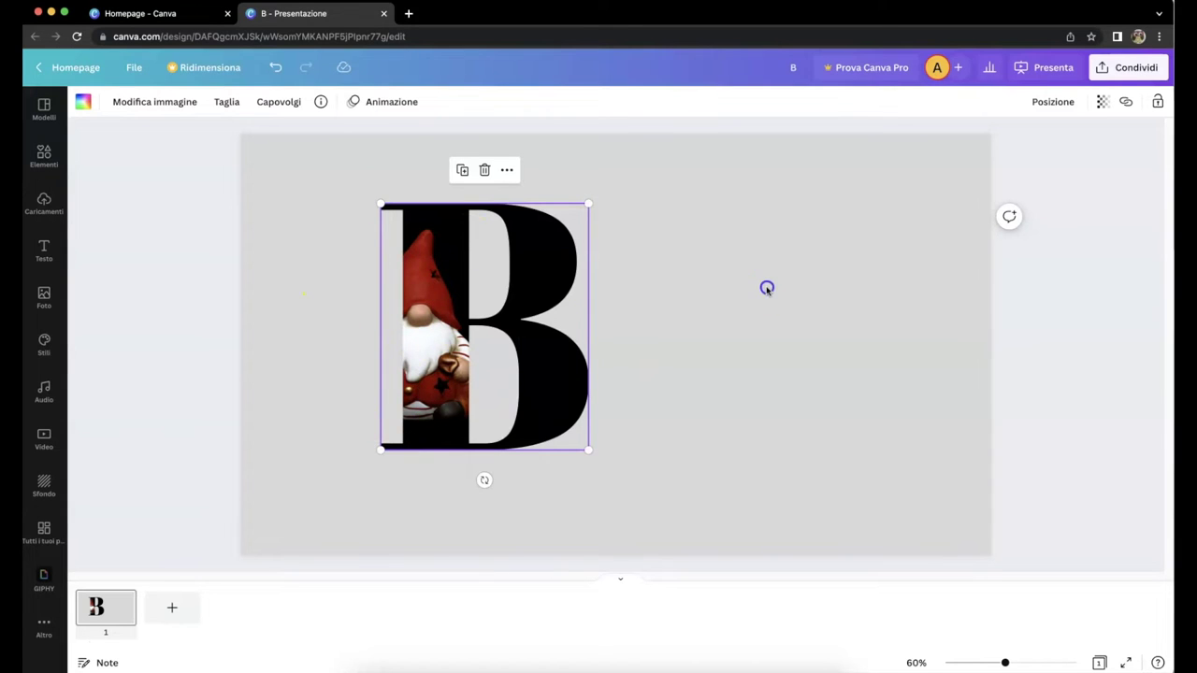
{"action": "left_click", "coordinate": [767, 289]}
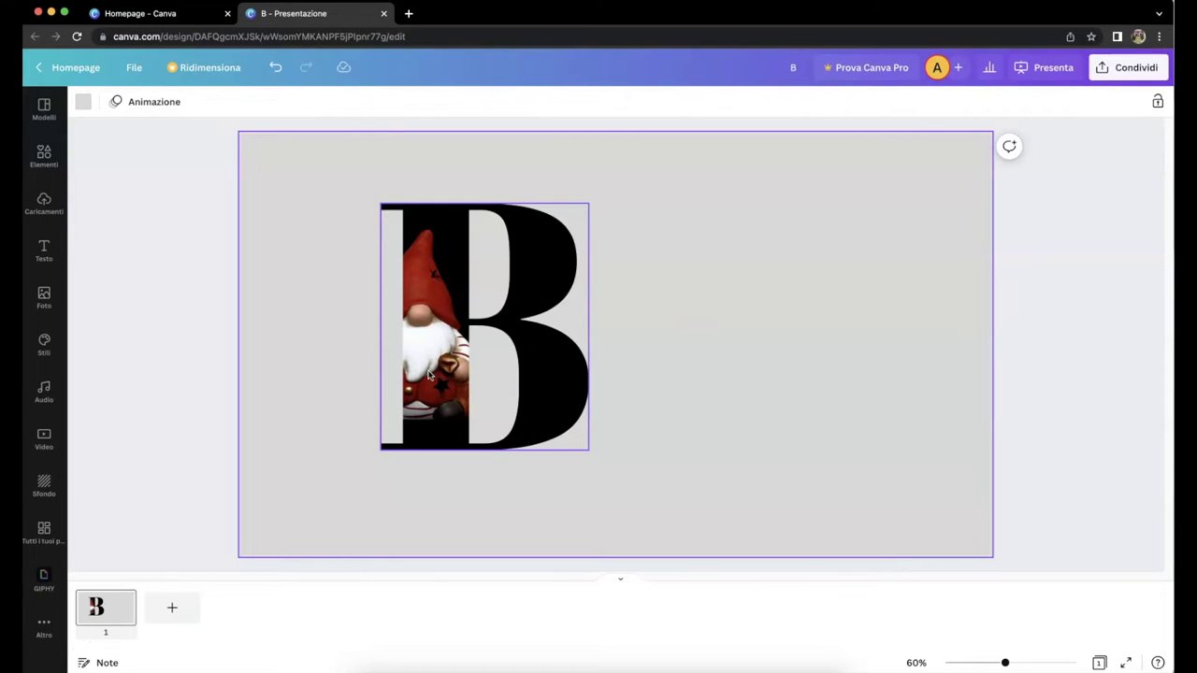
- Add a second page containing the same gnome photo from the photo library, flipped horizontally
{"action": "left_click", "coordinate": [174, 613]}
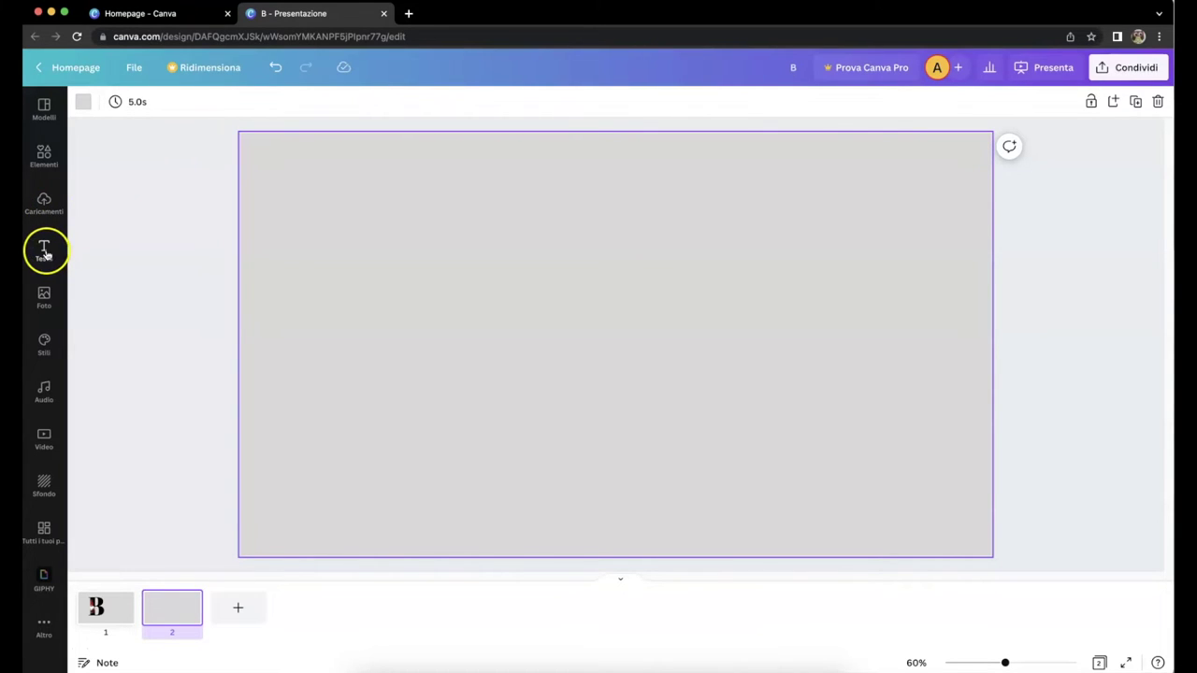
{"action": "left_click", "coordinate": [47, 293]}
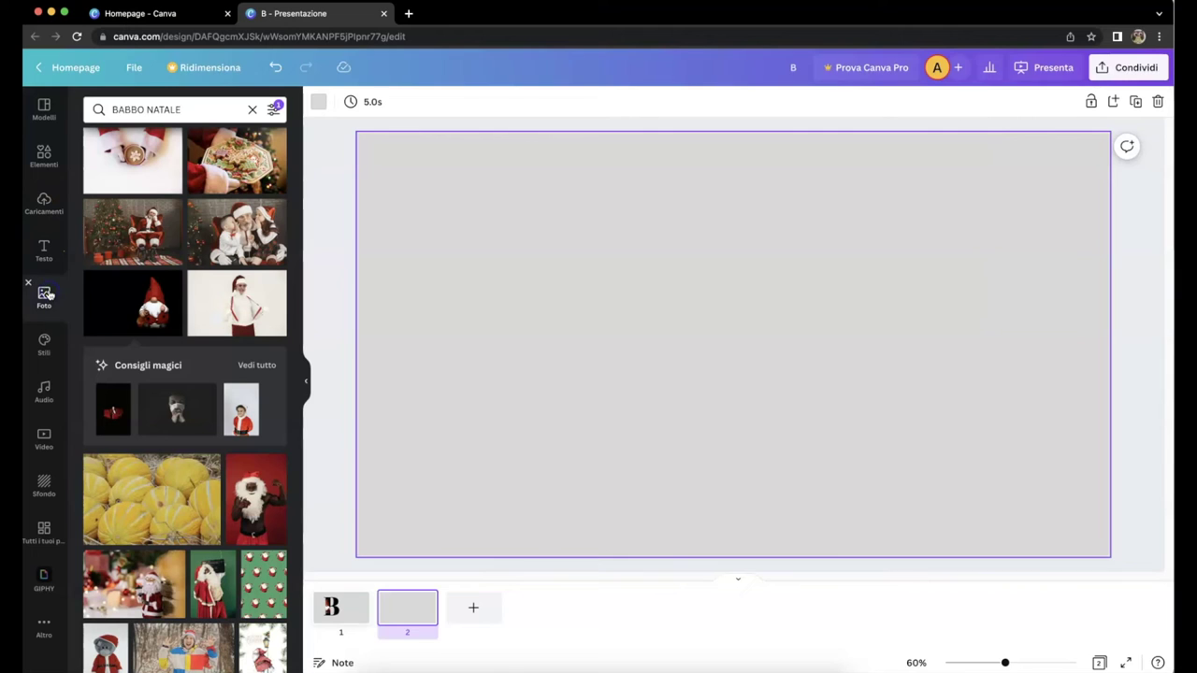
{"action": "left_click", "coordinate": [134, 289]}
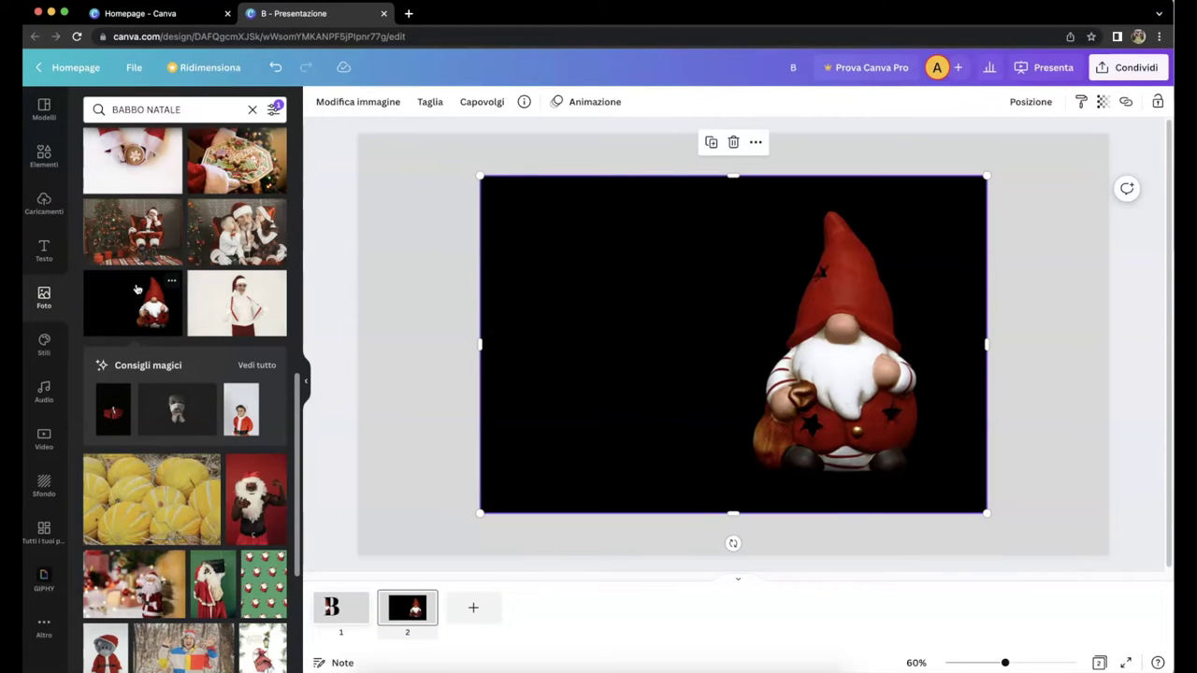
{"action": "left_click", "coordinate": [479, 101]}
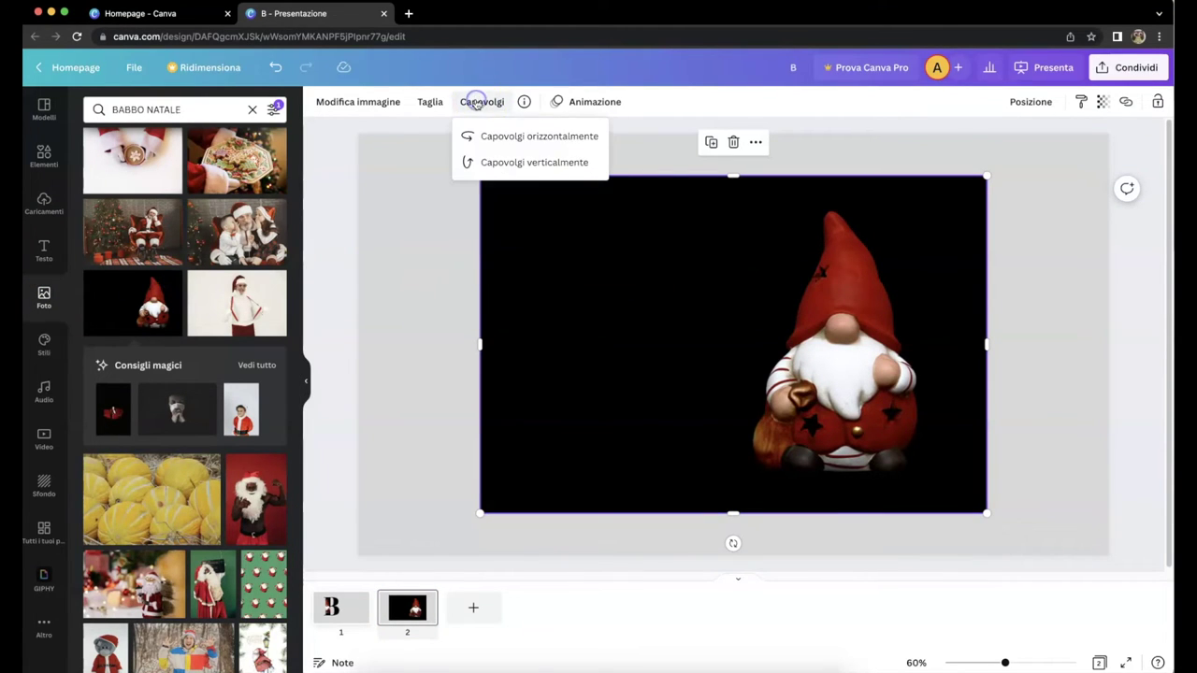
{"action": "left_click", "coordinate": [497, 137]}
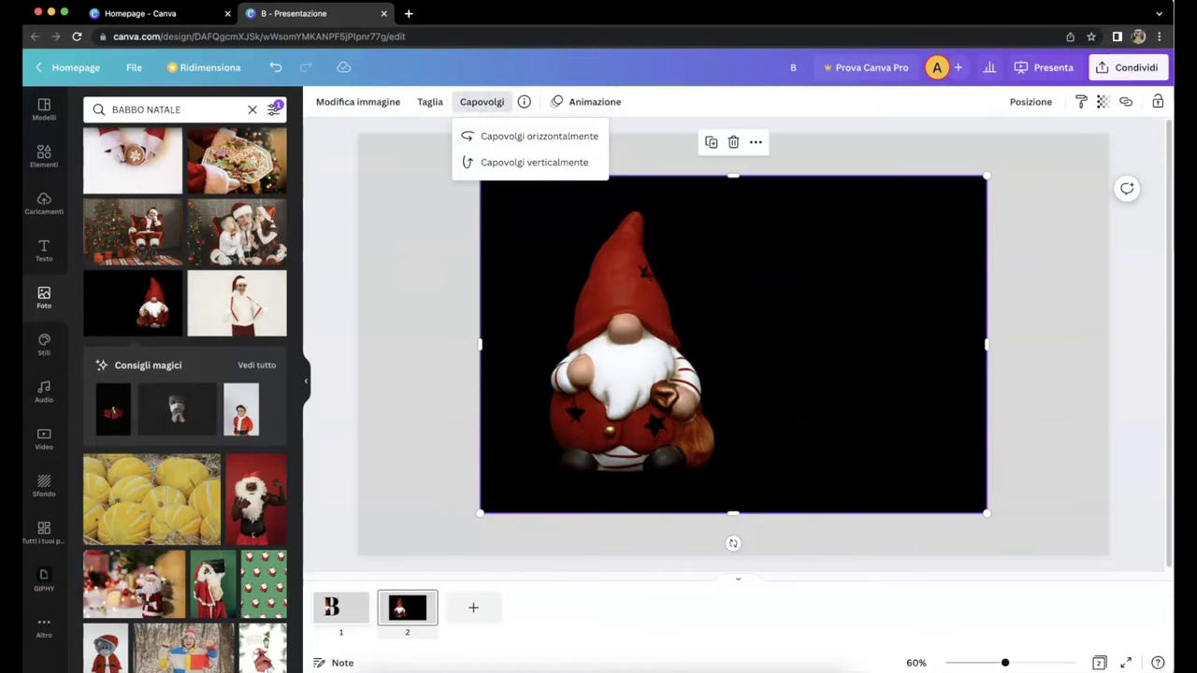
- Download only page 2 as a PNG file
{"action": "left_click", "coordinate": [1141, 75]}
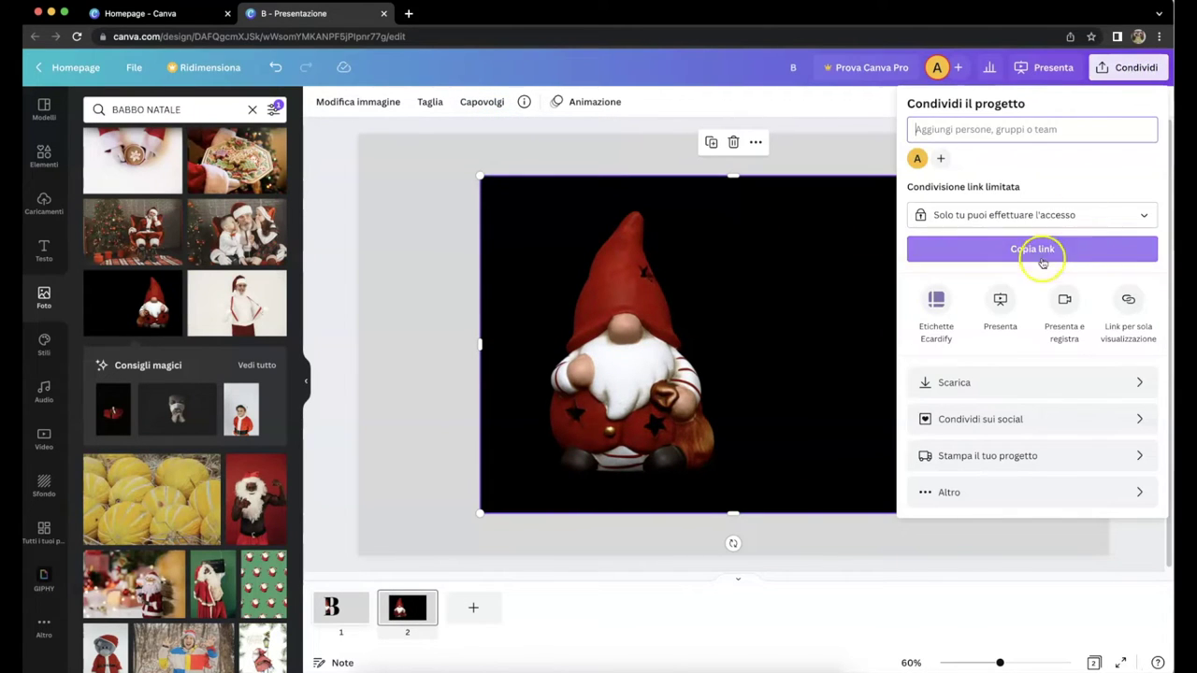
{"action": "left_click", "coordinate": [966, 385]}
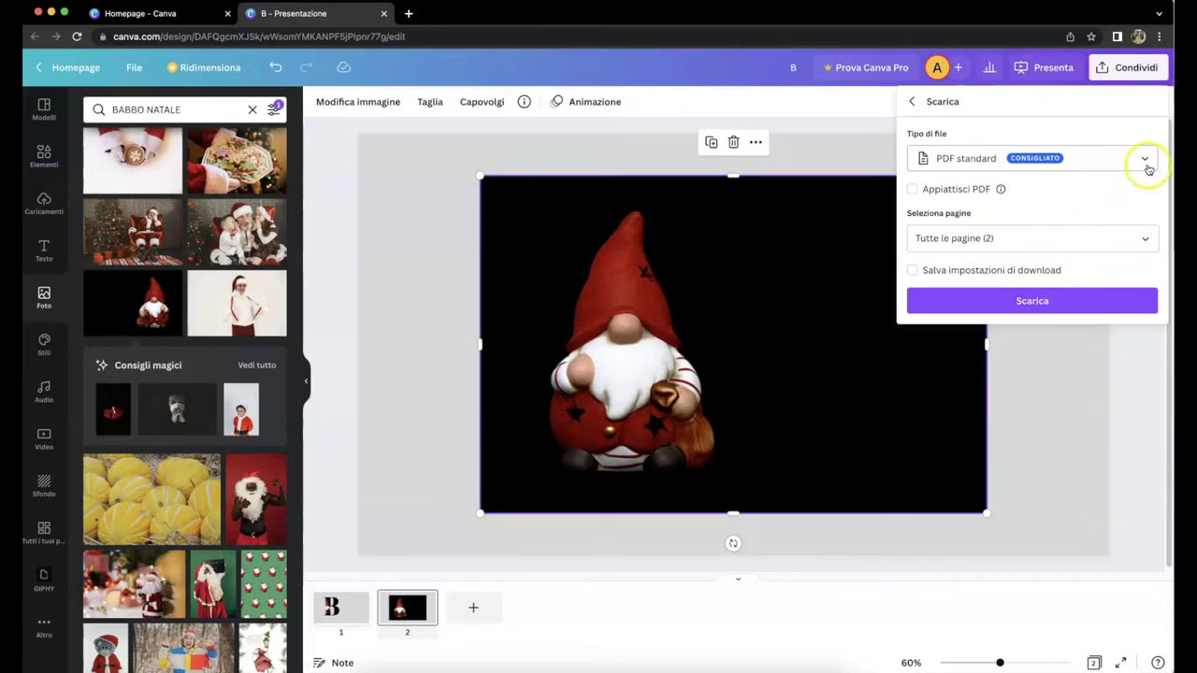
{"action": "left_click", "coordinate": [1148, 161]}
{"action": "left_click", "coordinate": [999, 241]}
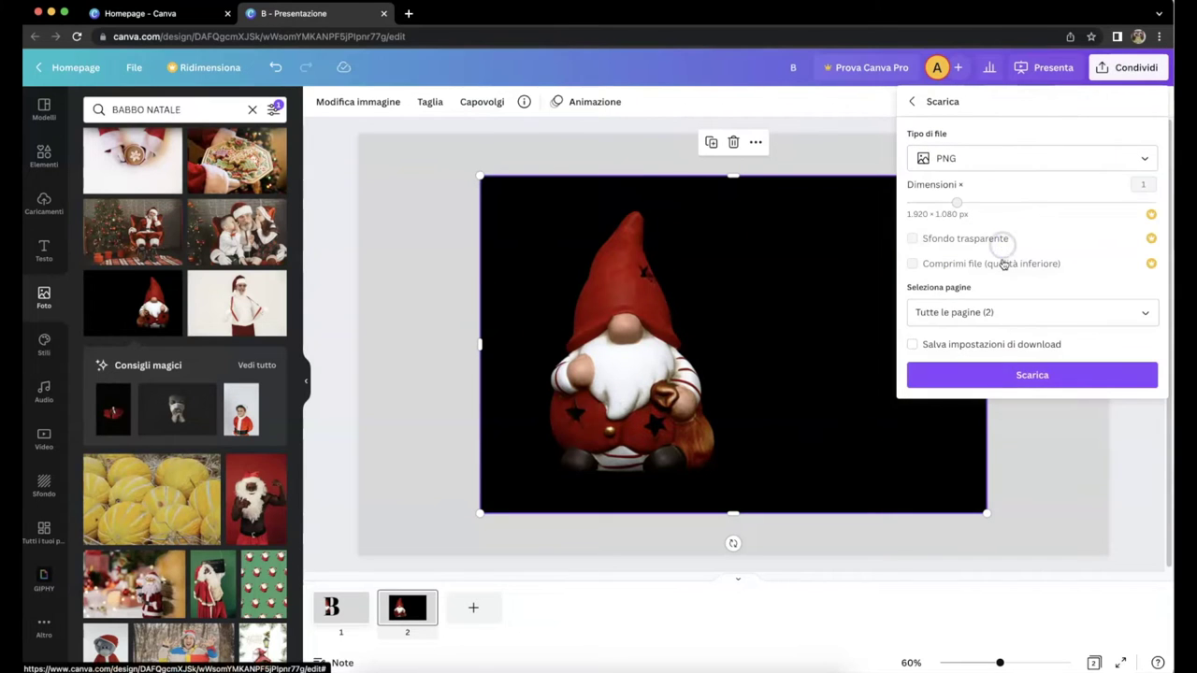
{"action": "left_click", "coordinate": [1146, 315]}
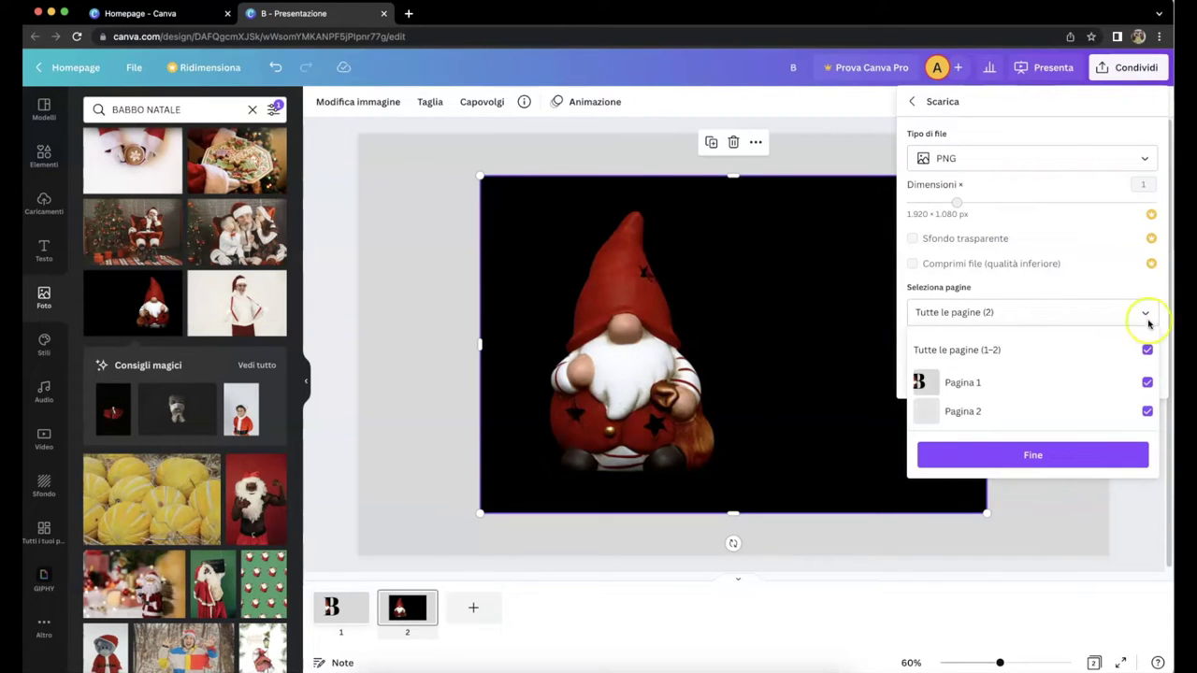
{"action": "left_click", "coordinate": [1148, 349]}
{"action": "left_click", "coordinate": [1148, 412]}
{"action": "left_click", "coordinate": [1051, 455]}
{"action": "left_click", "coordinate": [1023, 371]}
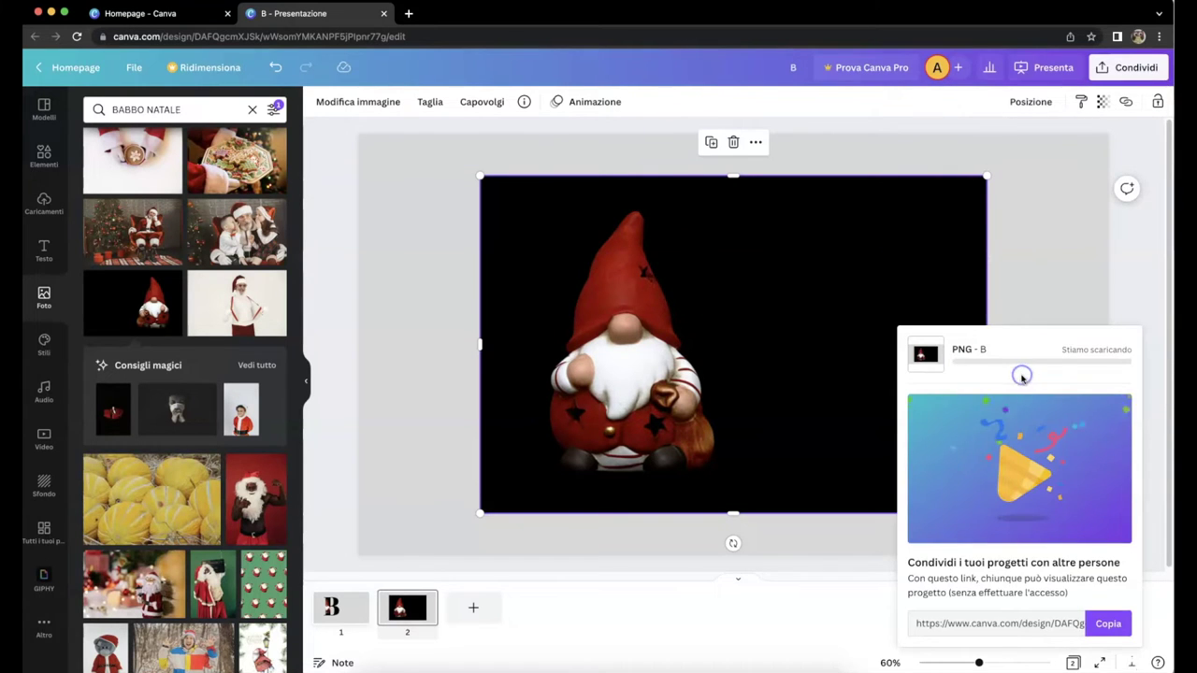
- Open remove.bg in a new browser tab, remove the background from B.png and download the preview-size result
{"action": "left_click", "coordinate": [408, 13]}
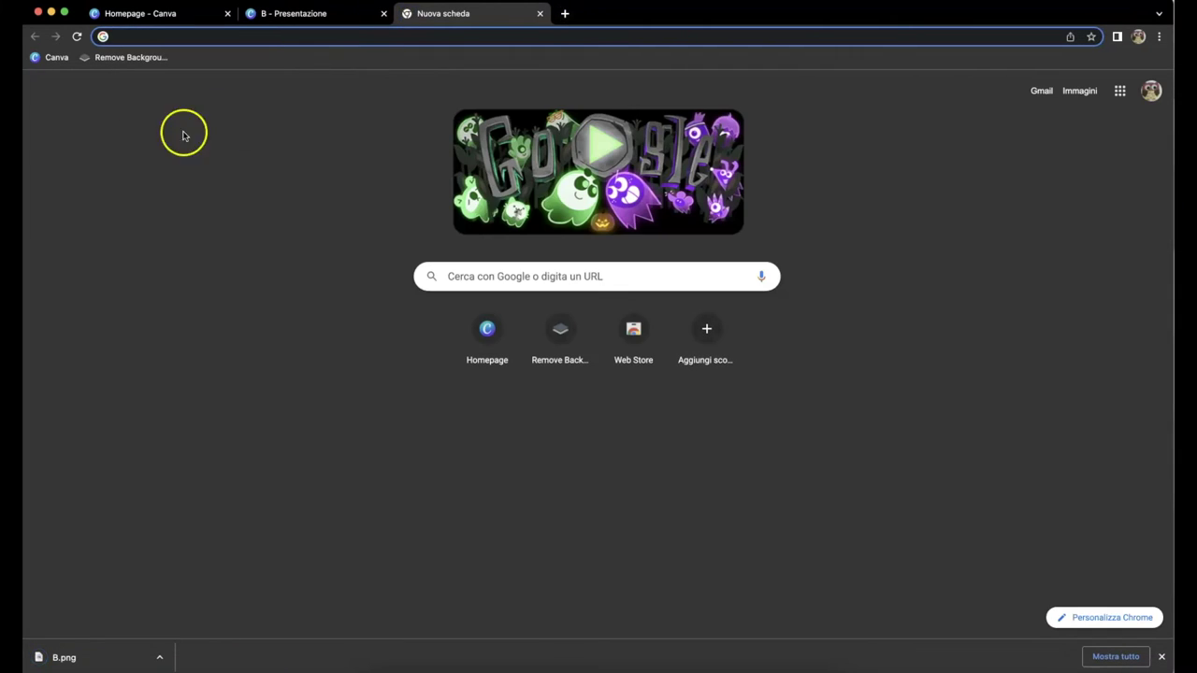
{"action": "left_click", "coordinate": [127, 58]}
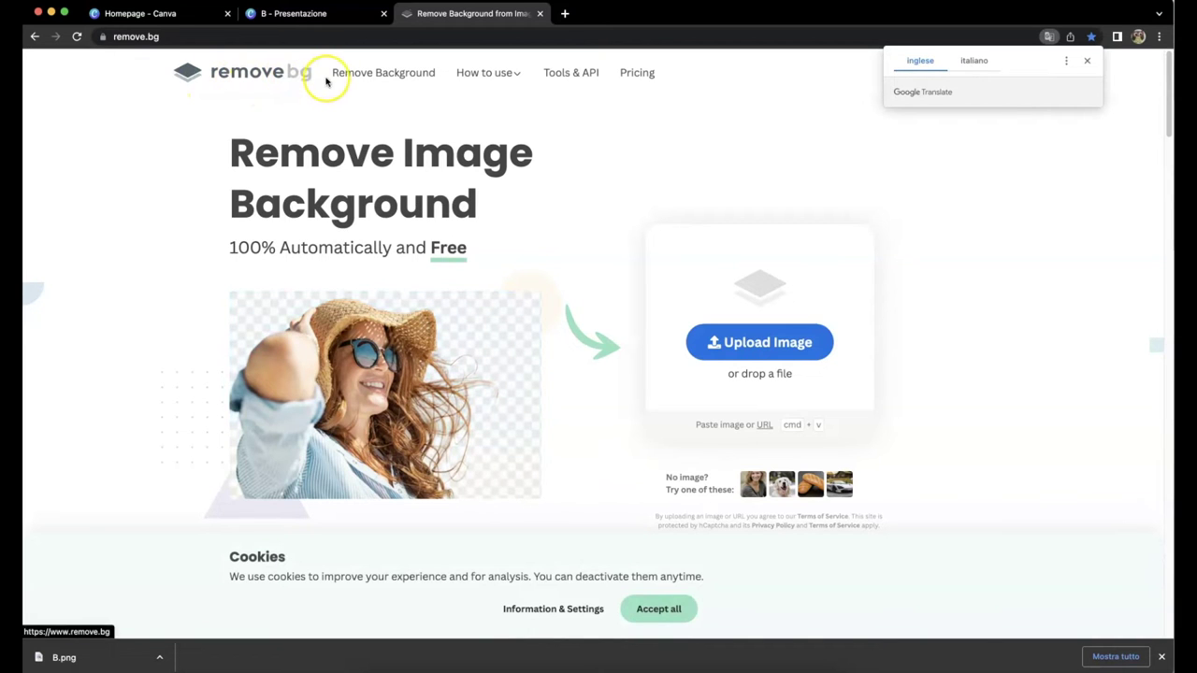
{"action": "left_click", "coordinate": [725, 343]}
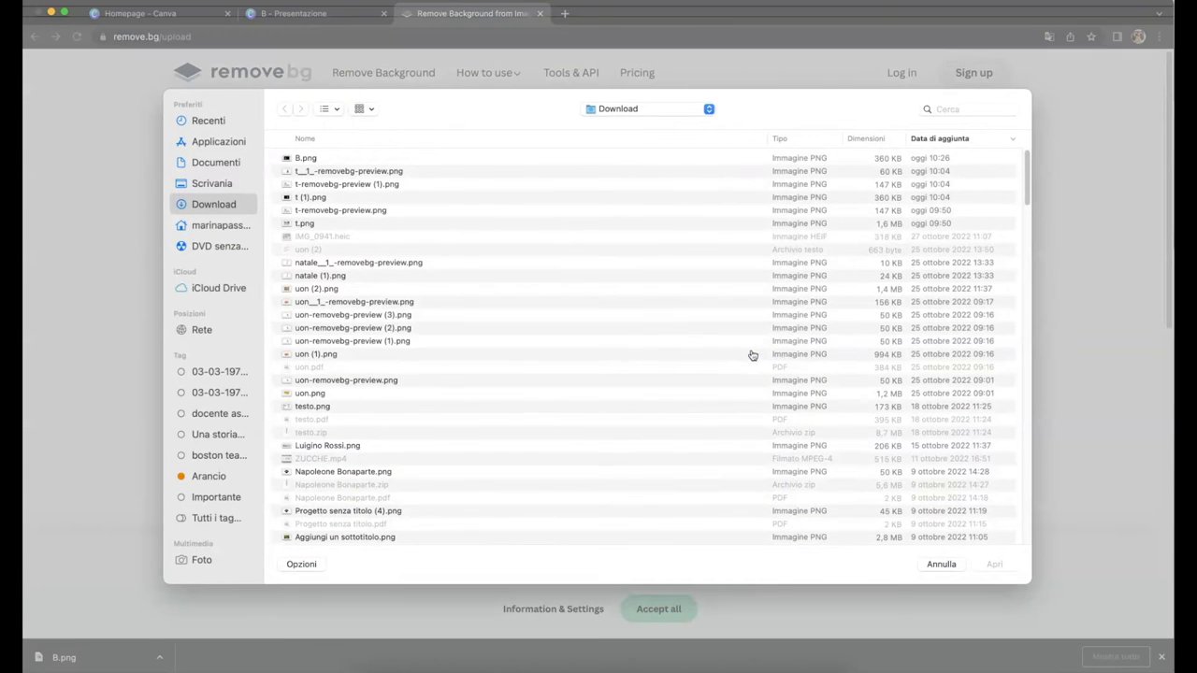
{"action": "left_click", "coordinate": [306, 158]}
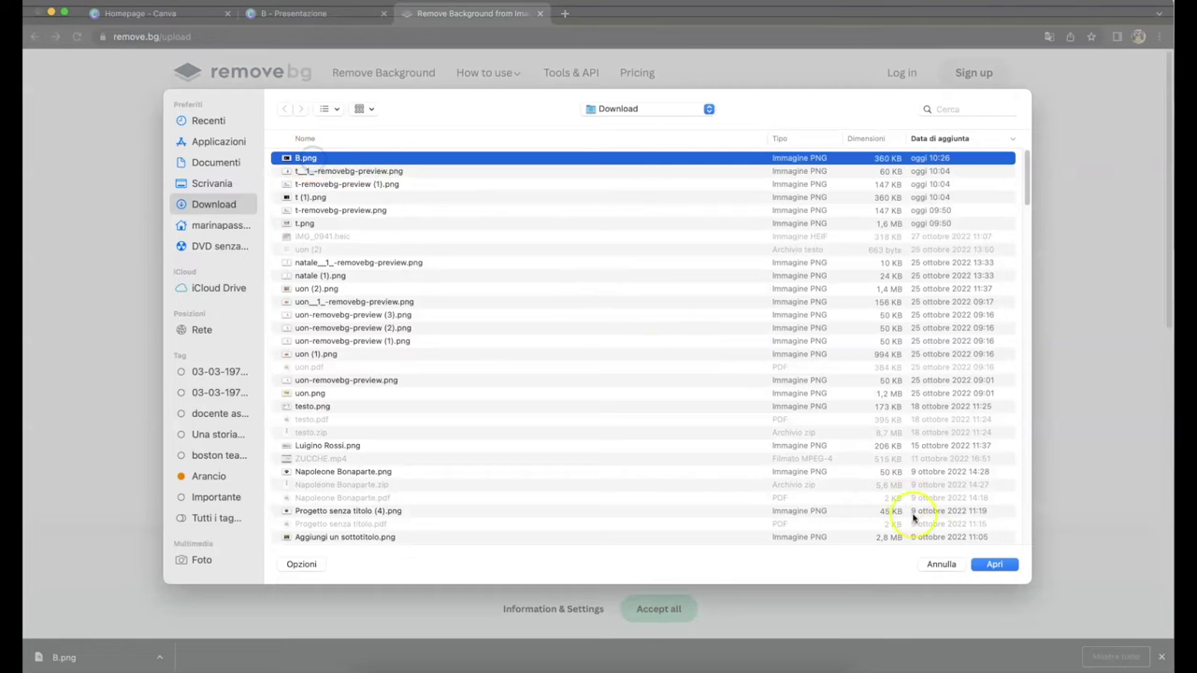
{"action": "left_click", "coordinate": [994, 564]}
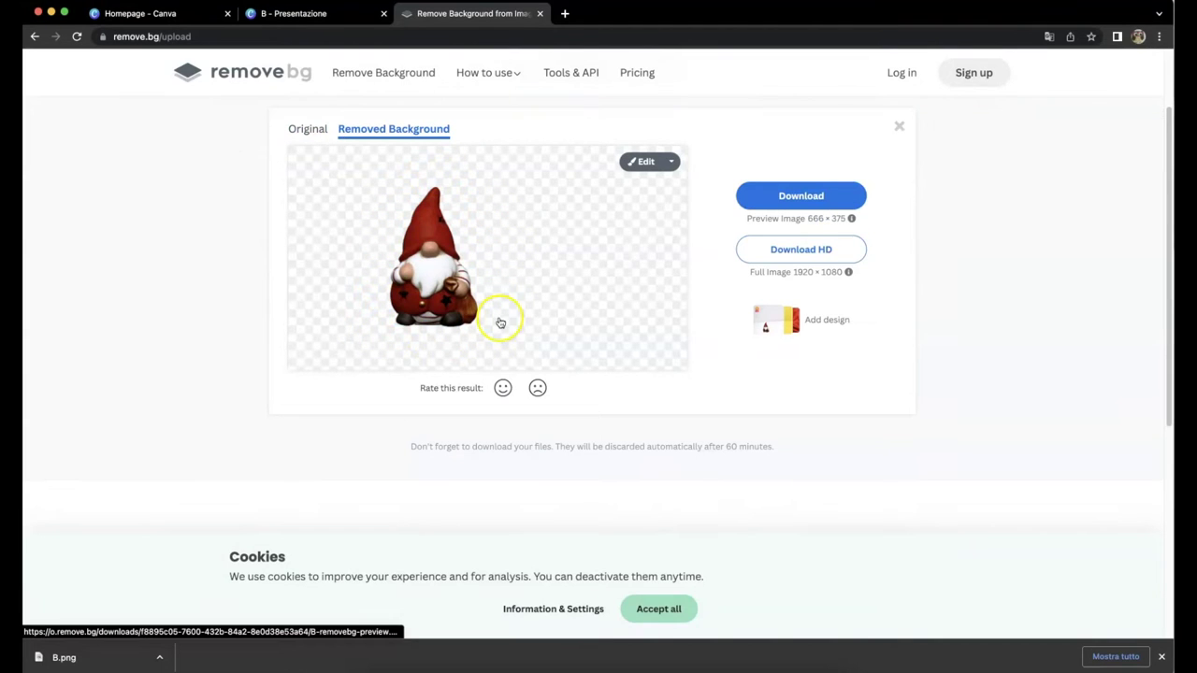
{"action": "left_click", "coordinate": [783, 195]}
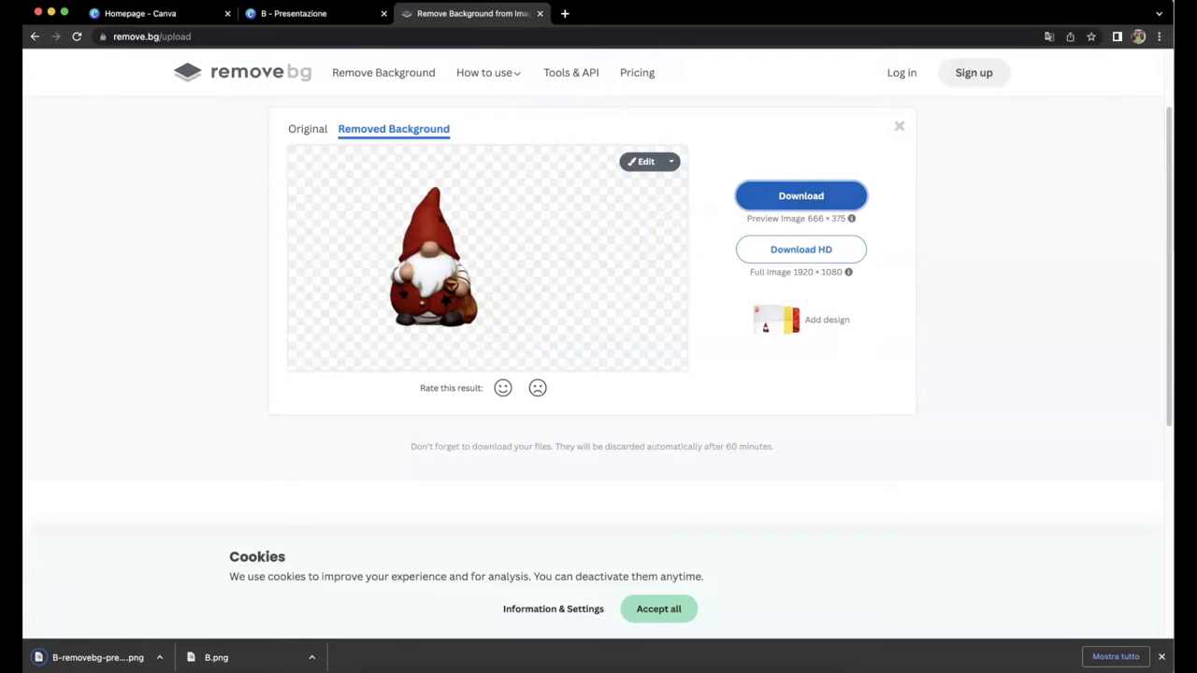
- Return to the Canva presentation and delete the gnome photo from page 2
{"action": "left_click", "coordinate": [289, 13]}
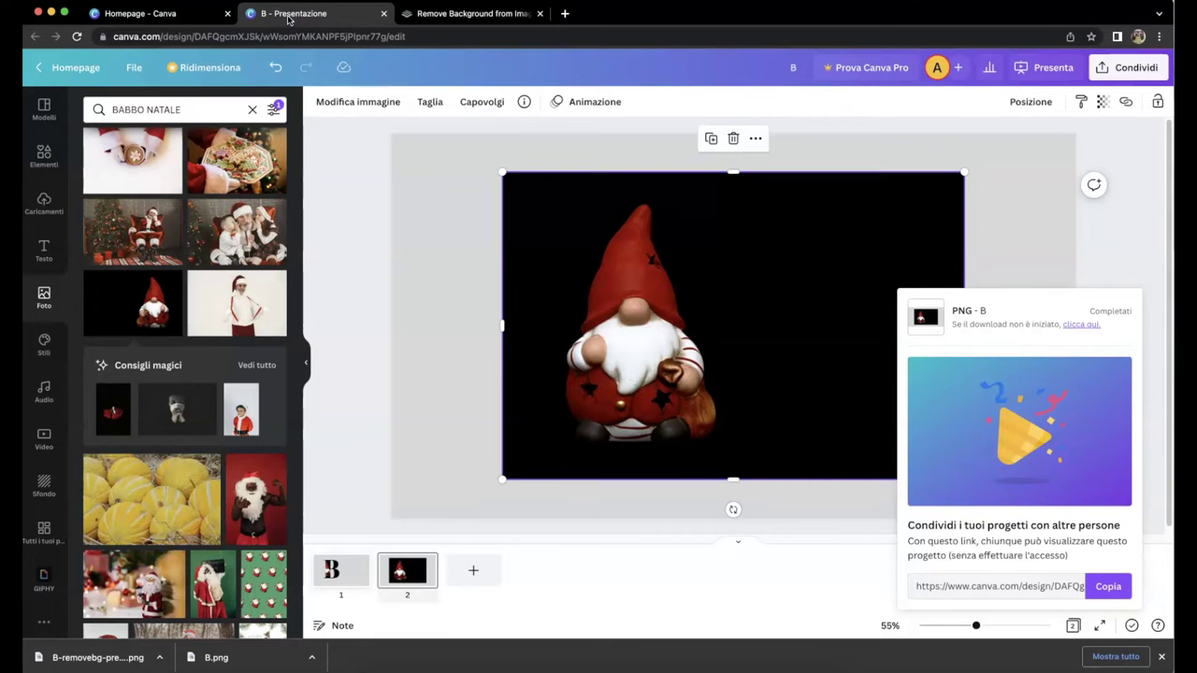
{"action": "left_click", "coordinate": [734, 309]}
{"action": "key", "text": "Delete"}
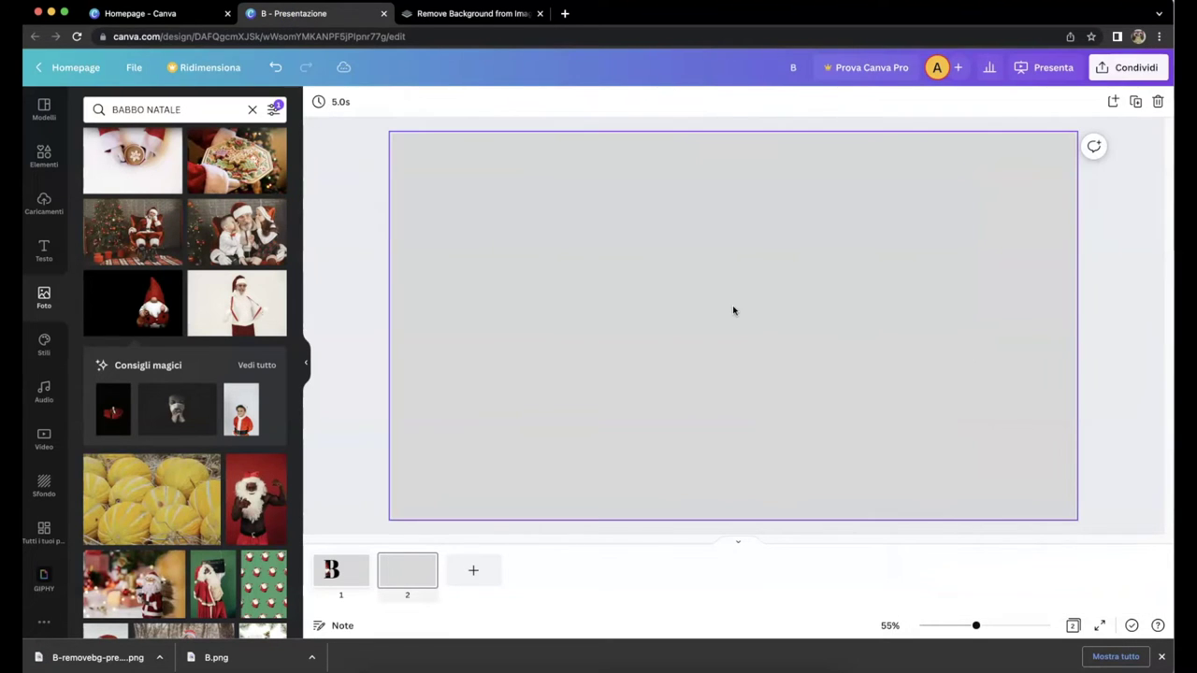
- Upload B-removebg-preview.png from the Download folder and add the gnome cutout to page 1
{"action": "left_click", "coordinate": [341, 573]}
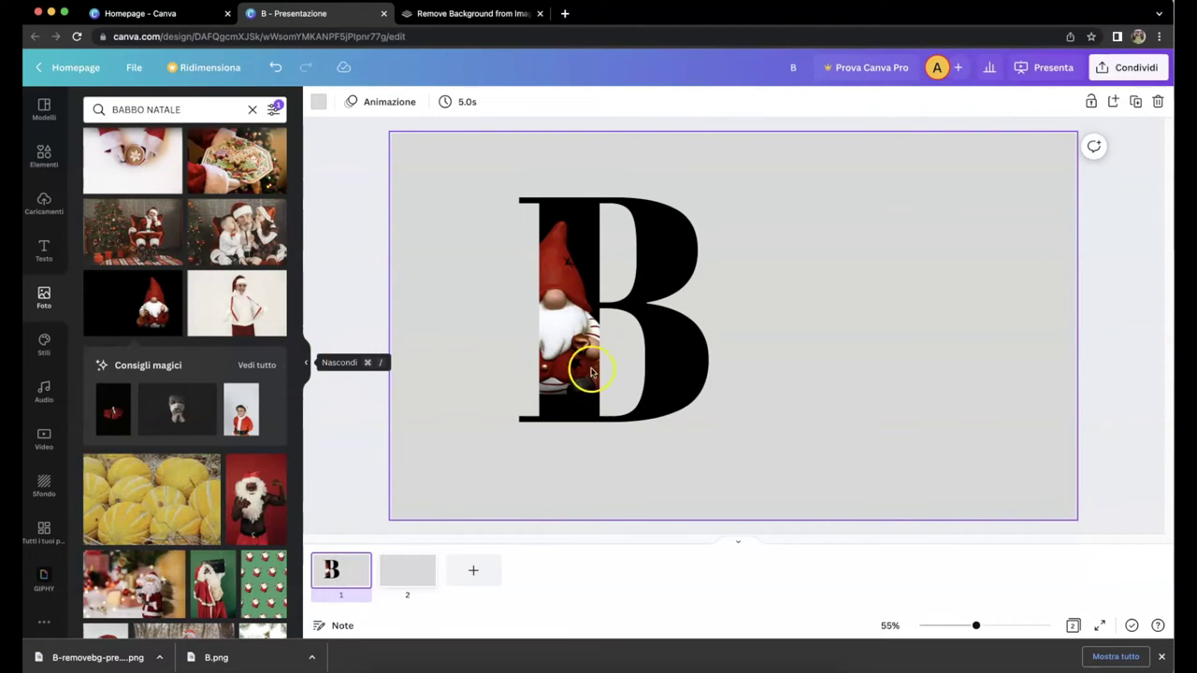
{"action": "left_click", "coordinate": [44, 202]}
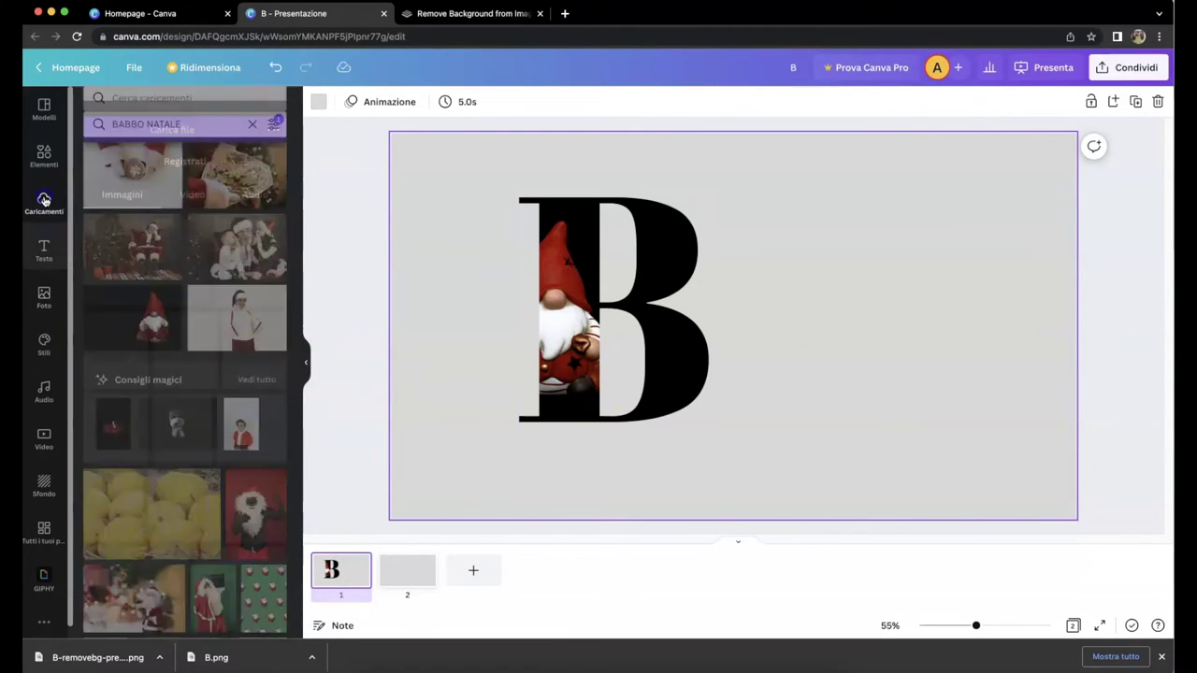
{"action": "left_click", "coordinate": [173, 143]}
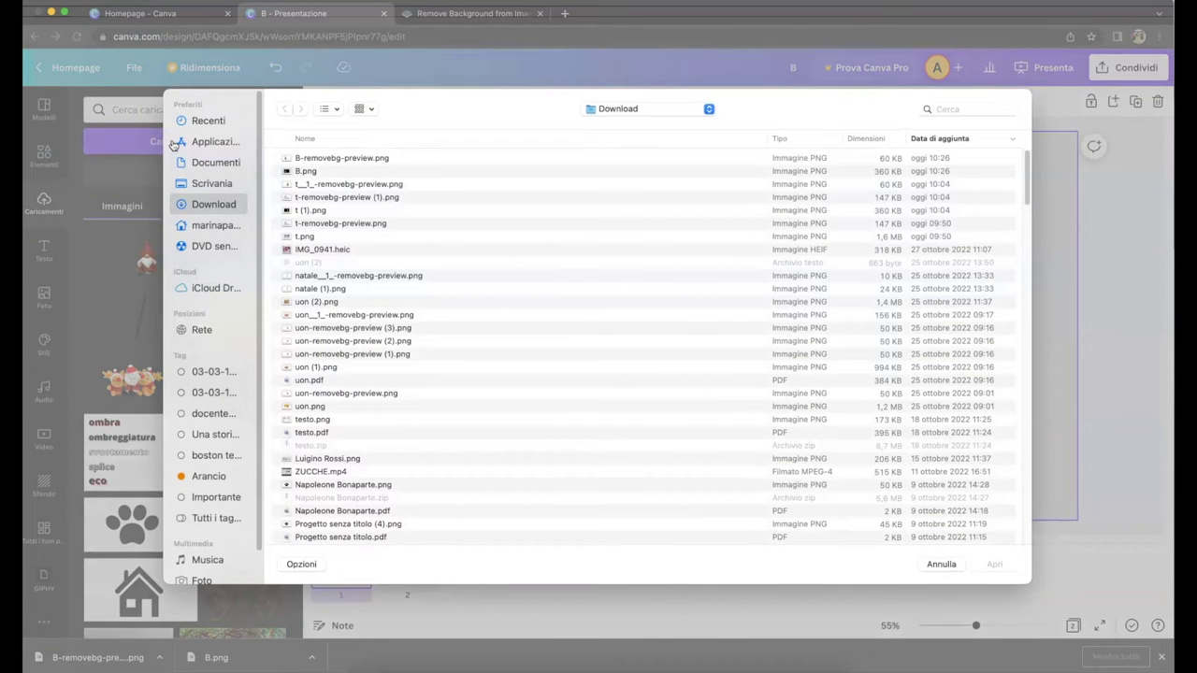
{"action": "left_click", "coordinate": [292, 159]}
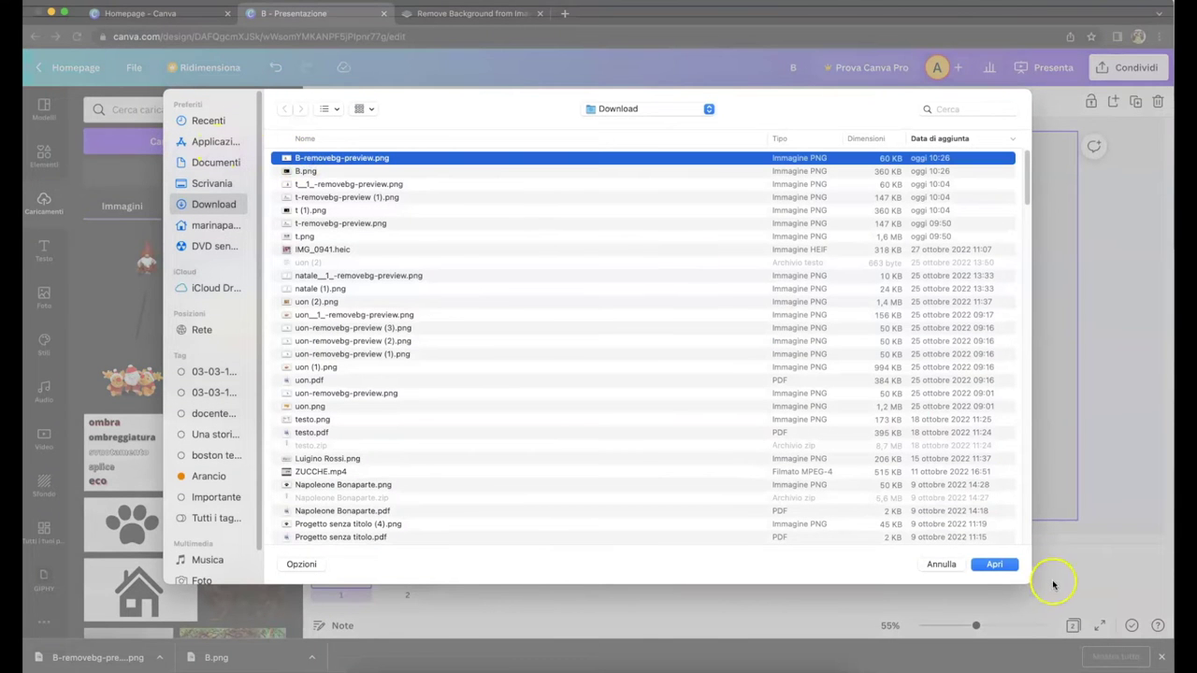
{"action": "left_click", "coordinate": [994, 565]}
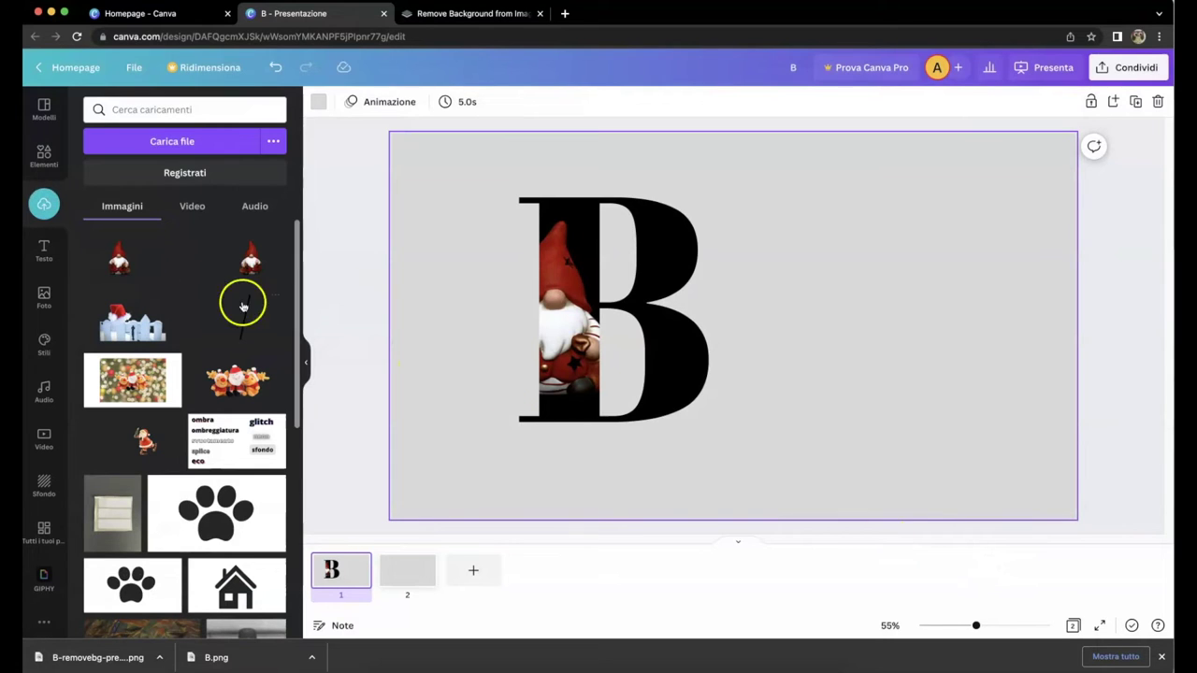
{"action": "left_click", "coordinate": [118, 260]}
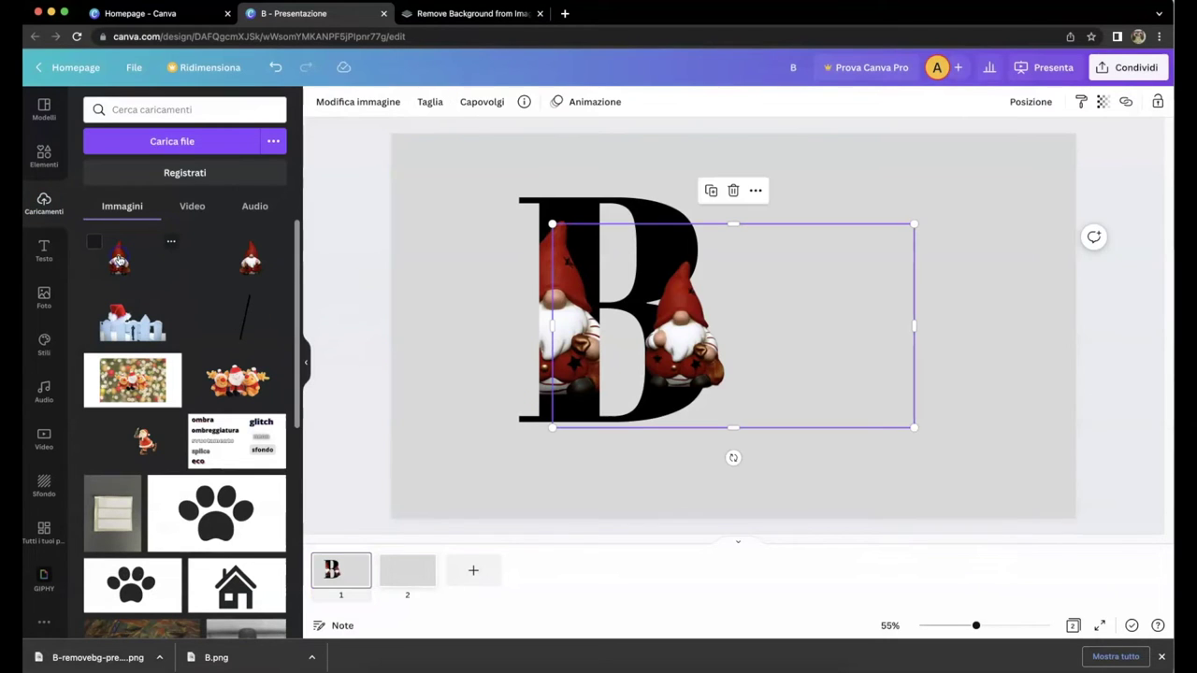
- Enlarge the gnome cutout and move it exactly over the gnome visible inside the letter B
{"action": "left_click", "coordinate": [305, 362]}
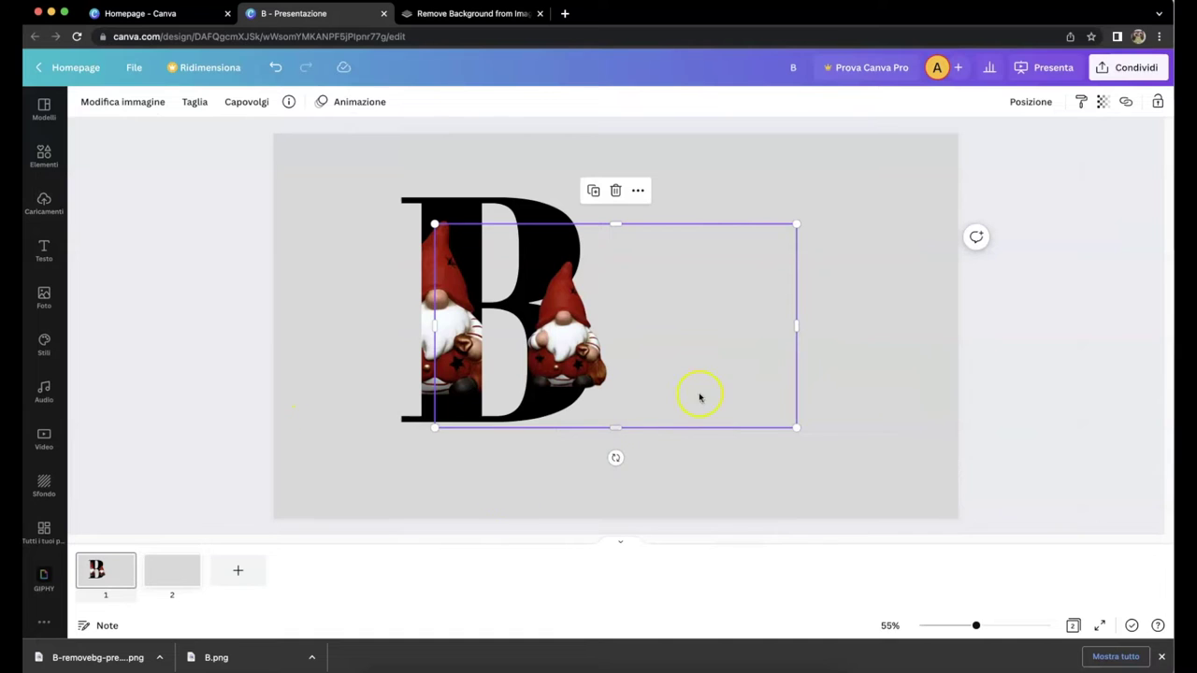
{"action": "left_click_drag", "start_coordinate": [794, 223], "coordinate": [869, 175]}
{"action": "left_click_drag", "start_coordinate": [872, 428], "coordinate": [927, 480]}
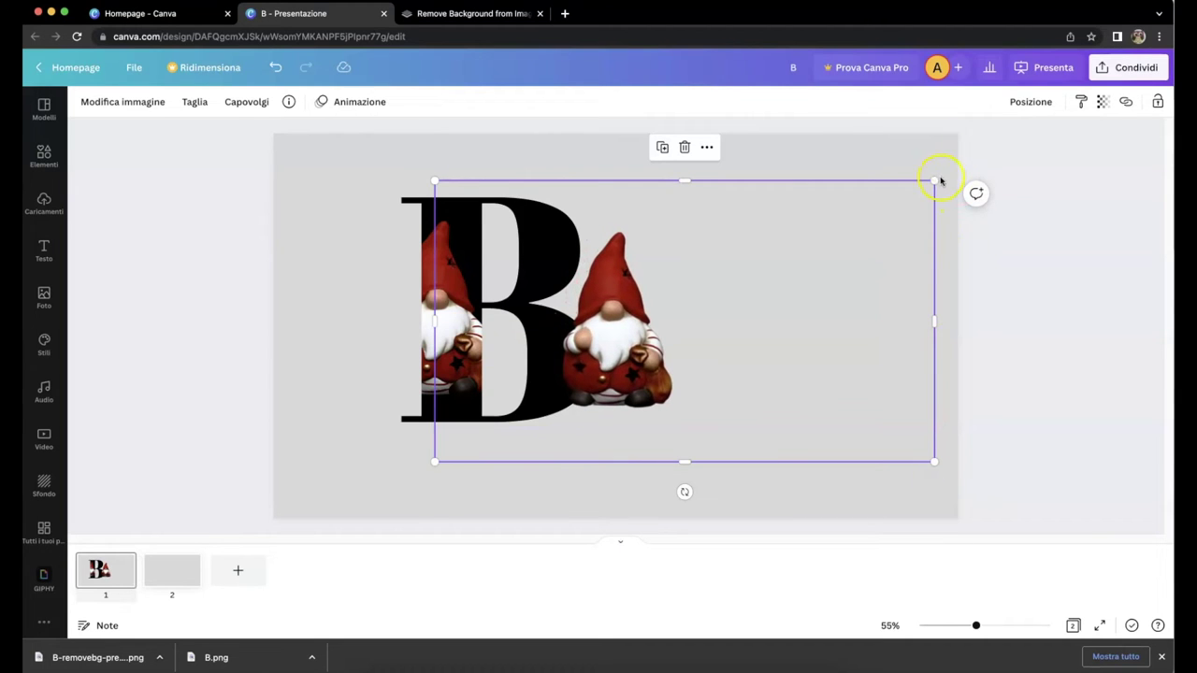
{"action": "left_click_drag", "start_coordinate": [931, 179], "coordinate": [943, 168]}
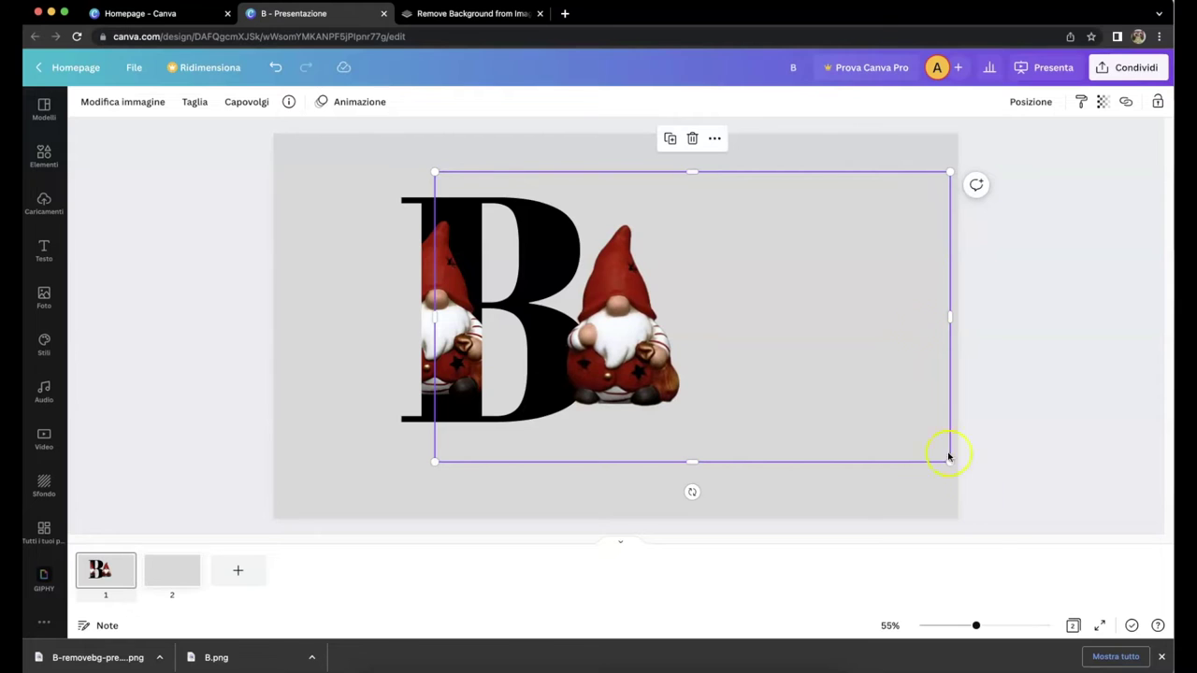
{"action": "left_click_drag", "start_coordinate": [978, 626], "coordinate": [984, 625]}
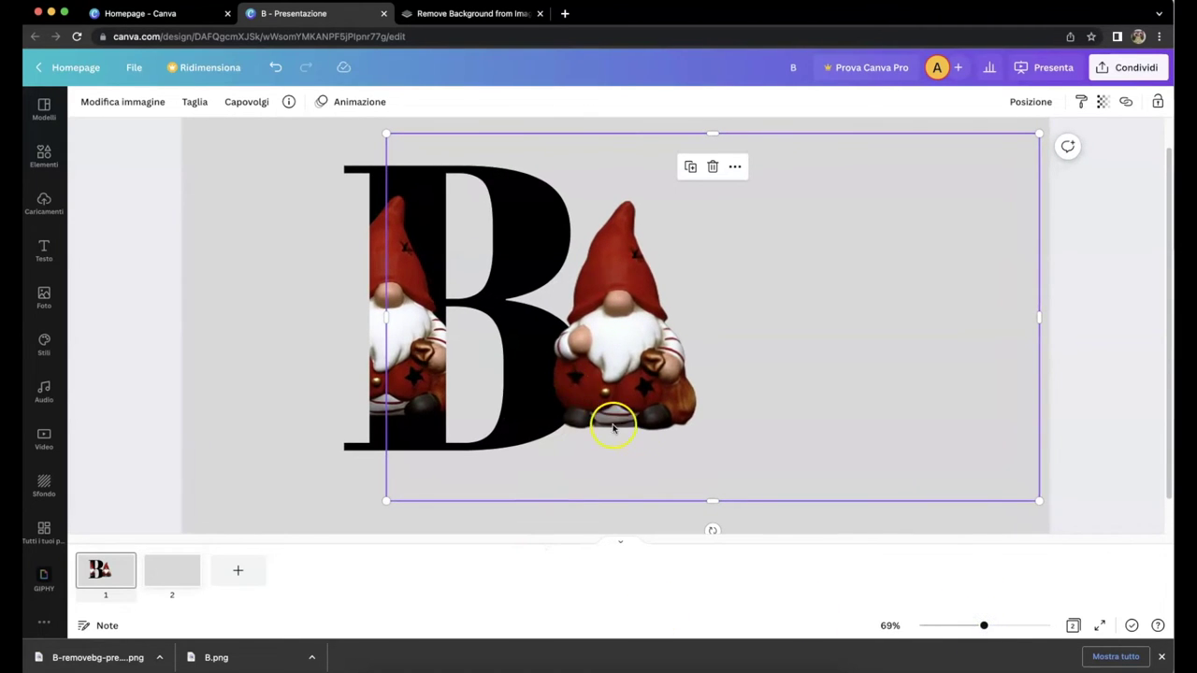
{"action": "left_click_drag", "start_coordinate": [660, 486], "coordinate": [424, 482]}
{"action": "left_click_drag", "start_coordinate": [427, 480], "coordinate": [431, 481]}
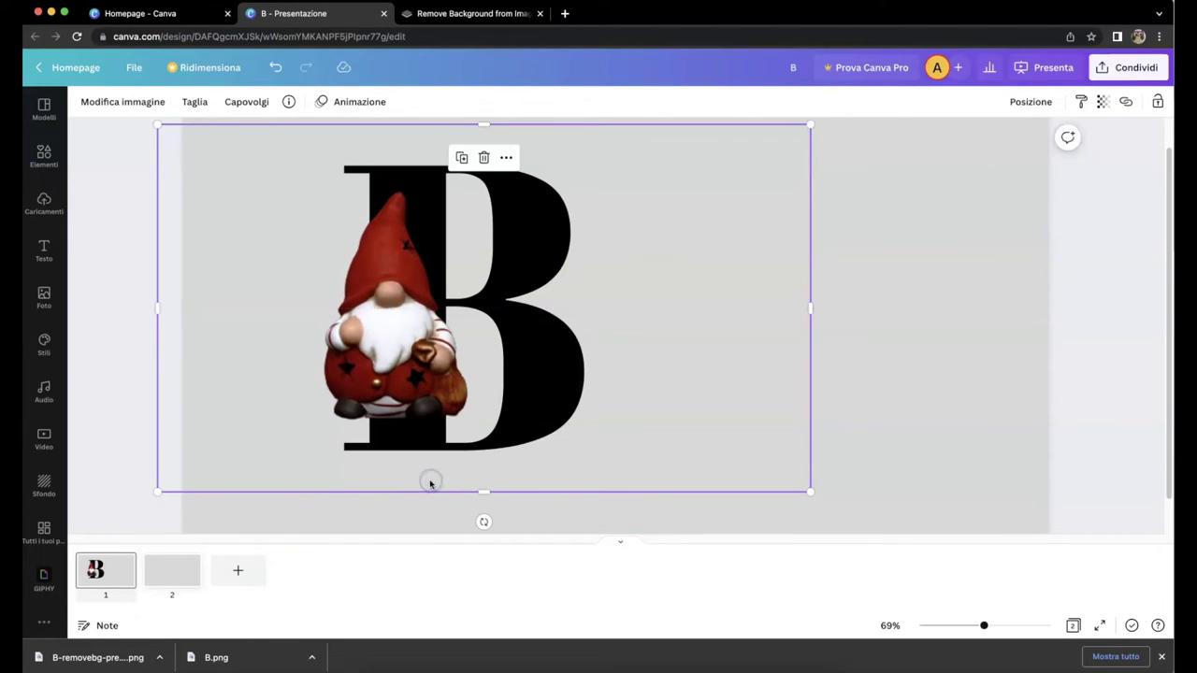
- Set the gnome cutout's transparency to 33 and fine-tune its size to match the gnome inside the letter
{"action": "left_click", "coordinate": [886, 301]}
{"action": "left_click", "coordinate": [604, 402]}
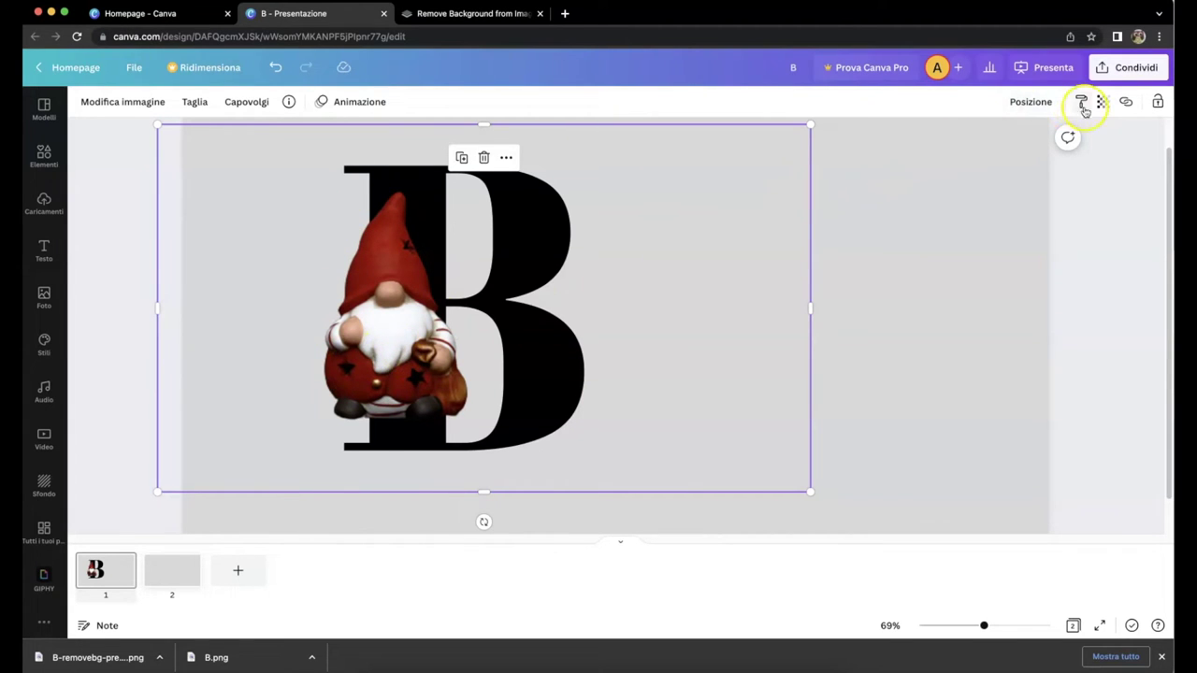
{"action": "left_click", "coordinate": [1103, 103]}
{"action": "left_click_drag", "start_coordinate": [1099, 158], "coordinate": [1011, 158]}
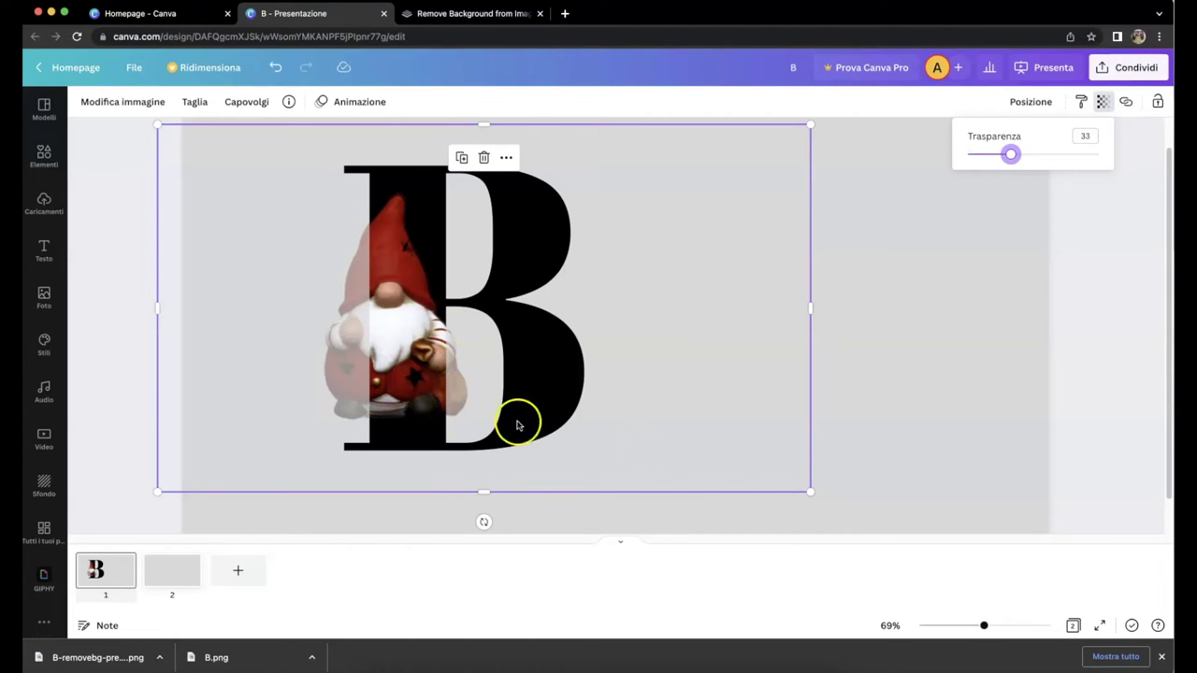
{"action": "left_click", "coordinate": [813, 495]}
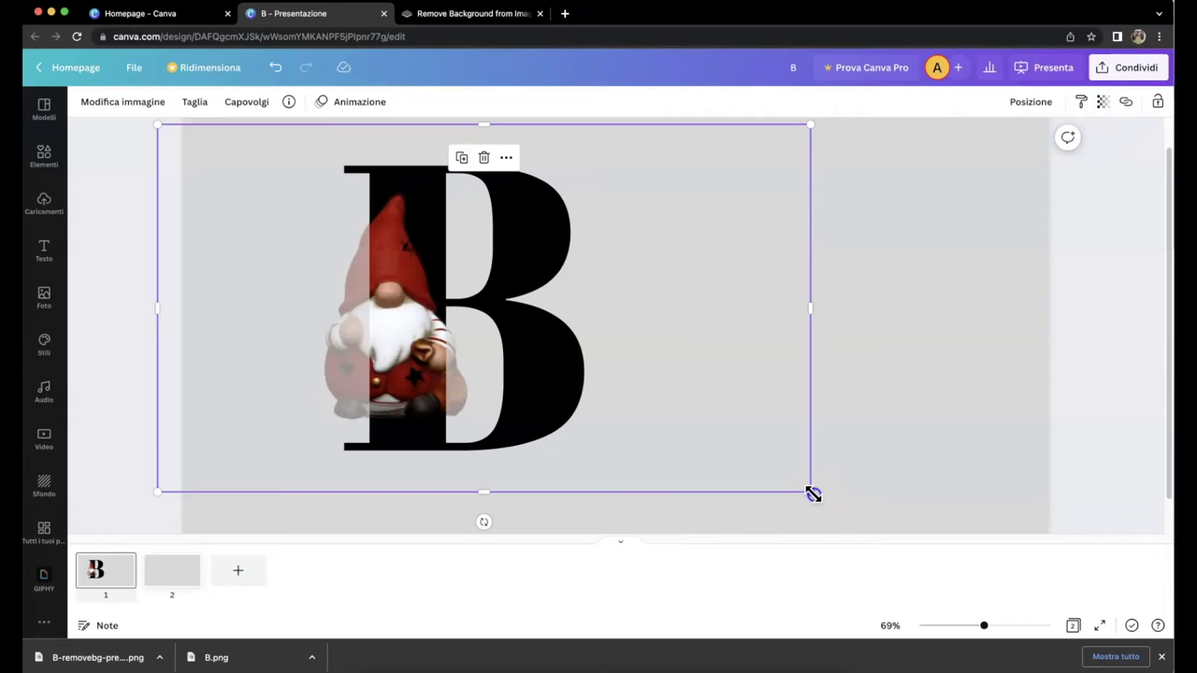
{"action": "left_click_drag", "start_coordinate": [815, 496], "coordinate": [816, 494]}
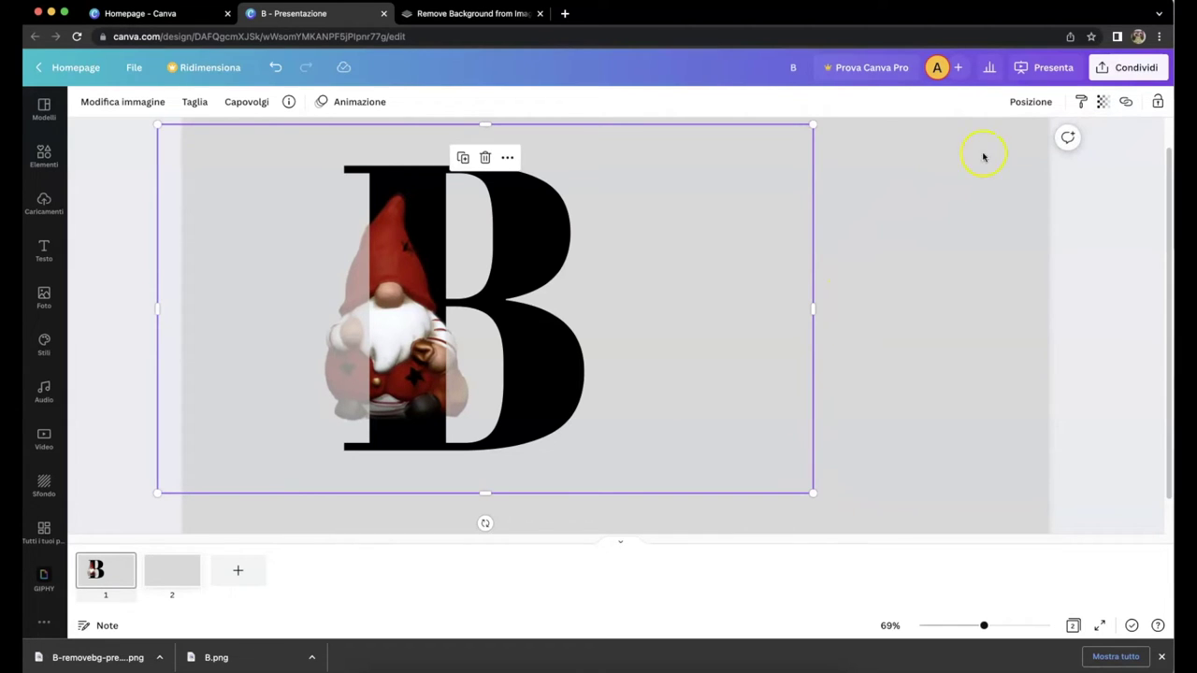
- Set the gnome cutout's transparency to 100 and crop its right side to the right edge of the letter's vertical stem
{"action": "left_click", "coordinate": [1103, 103]}
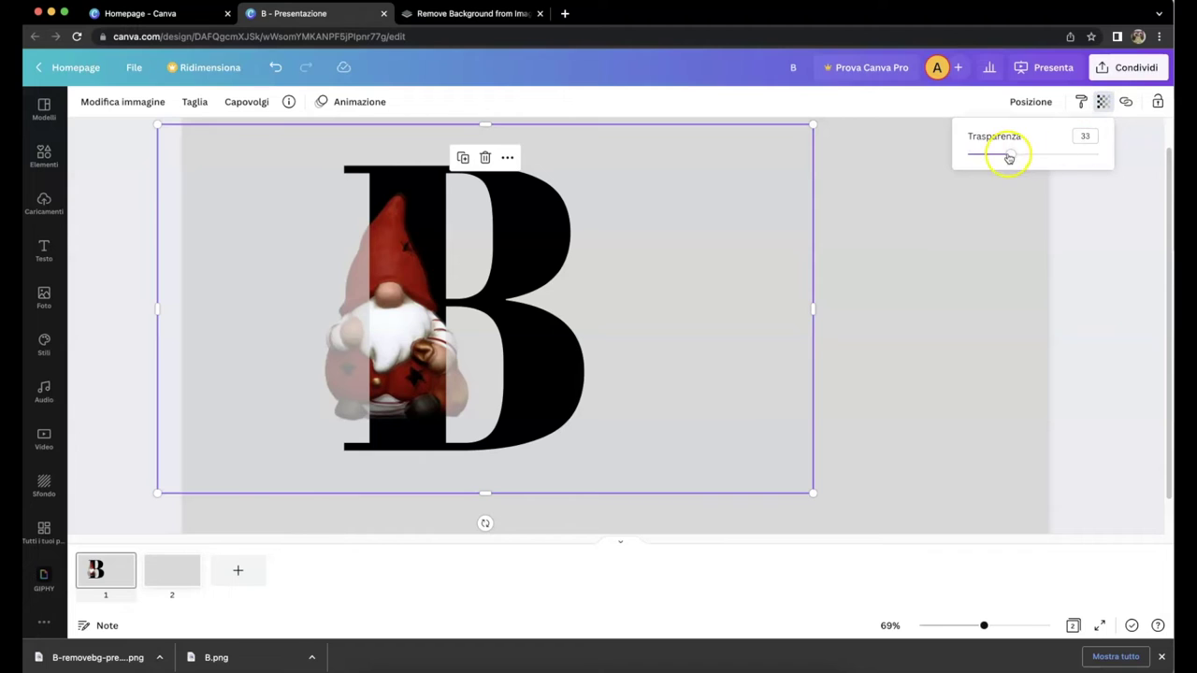
{"action": "left_click_drag", "start_coordinate": [1009, 157], "coordinate": [1113, 156]}
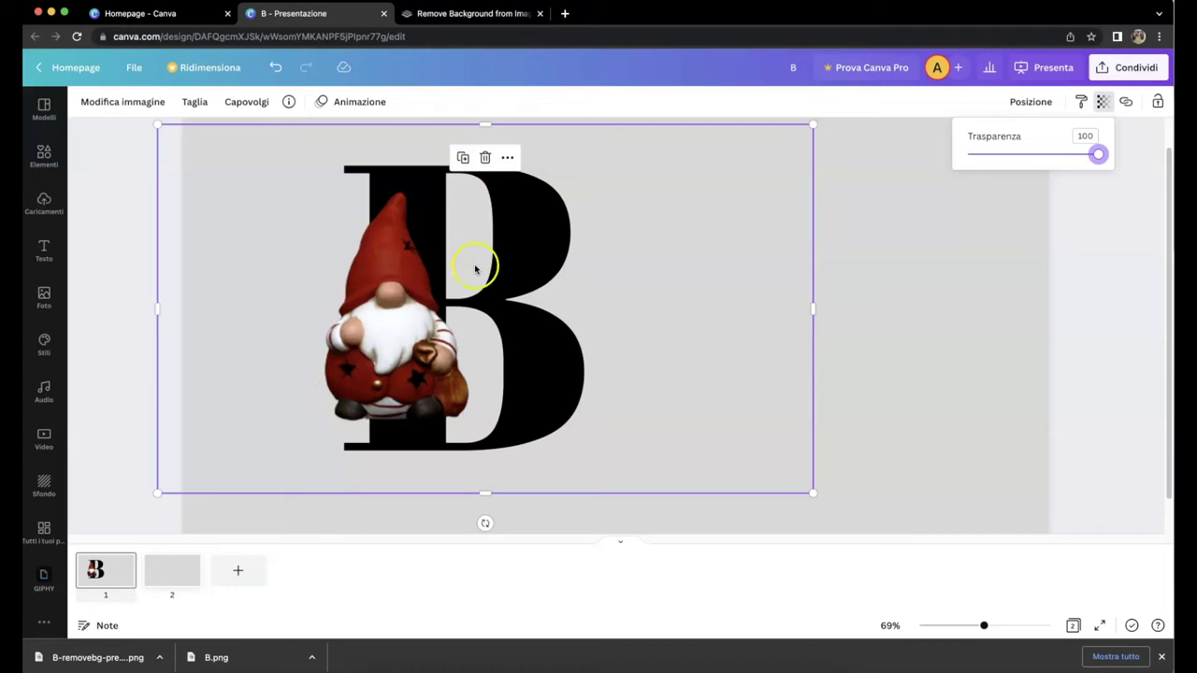
{"action": "left_click", "coordinate": [194, 101]}
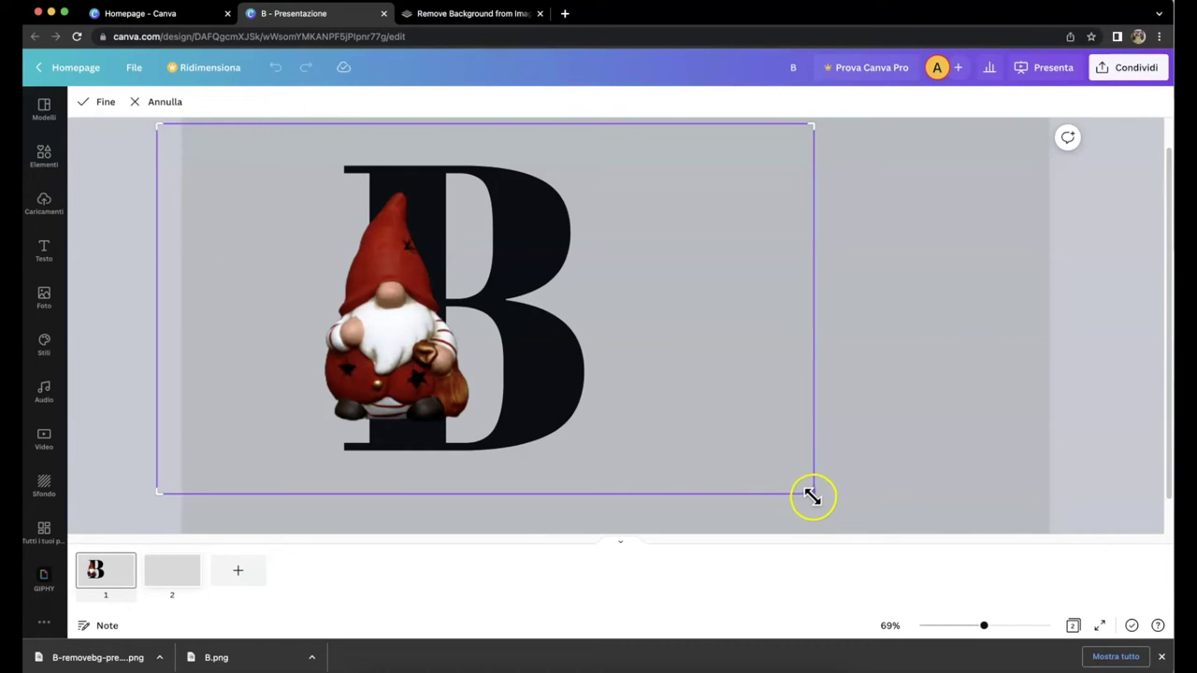
{"action": "left_click_drag", "start_coordinate": [812, 493], "coordinate": [443, 495]}
{"action": "left_click", "coordinate": [591, 433]}
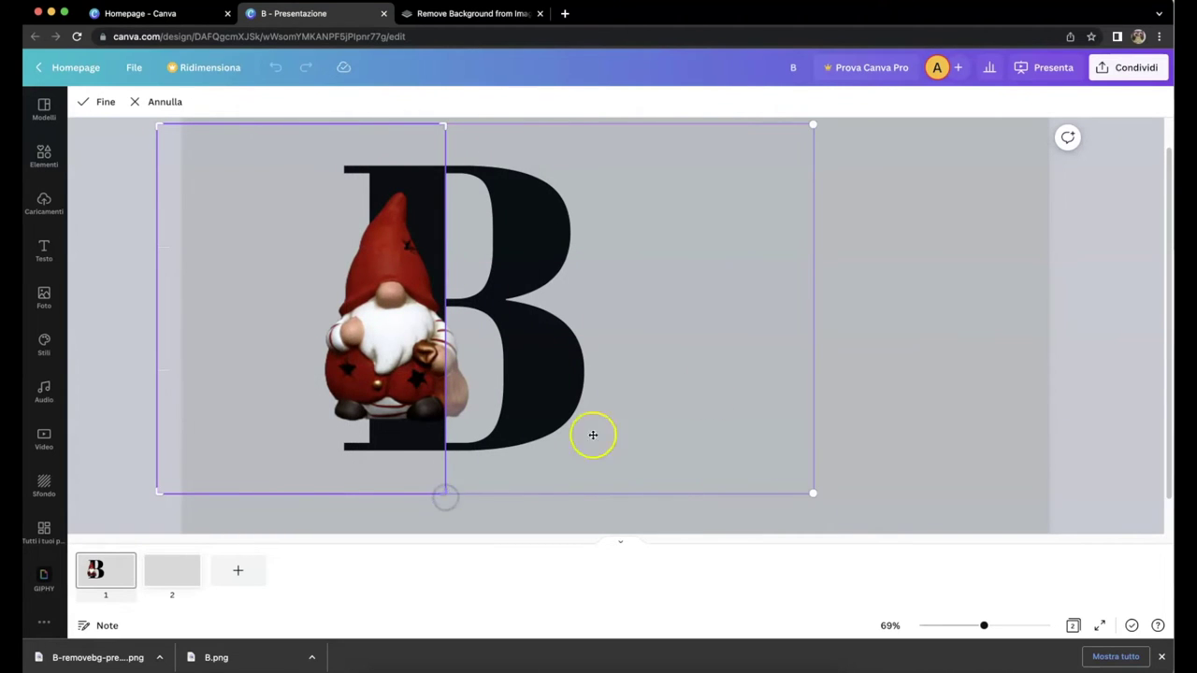
{"action": "left_click", "coordinate": [861, 226]}
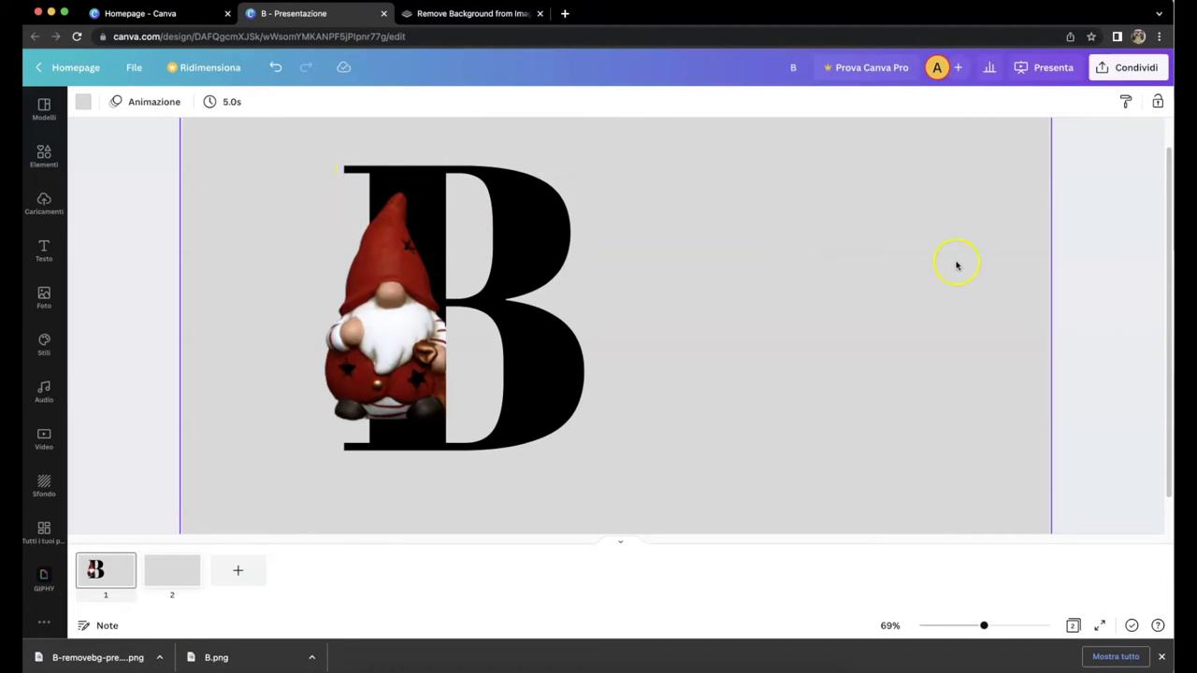
{"action": "left_click", "coordinate": [550, 228]}
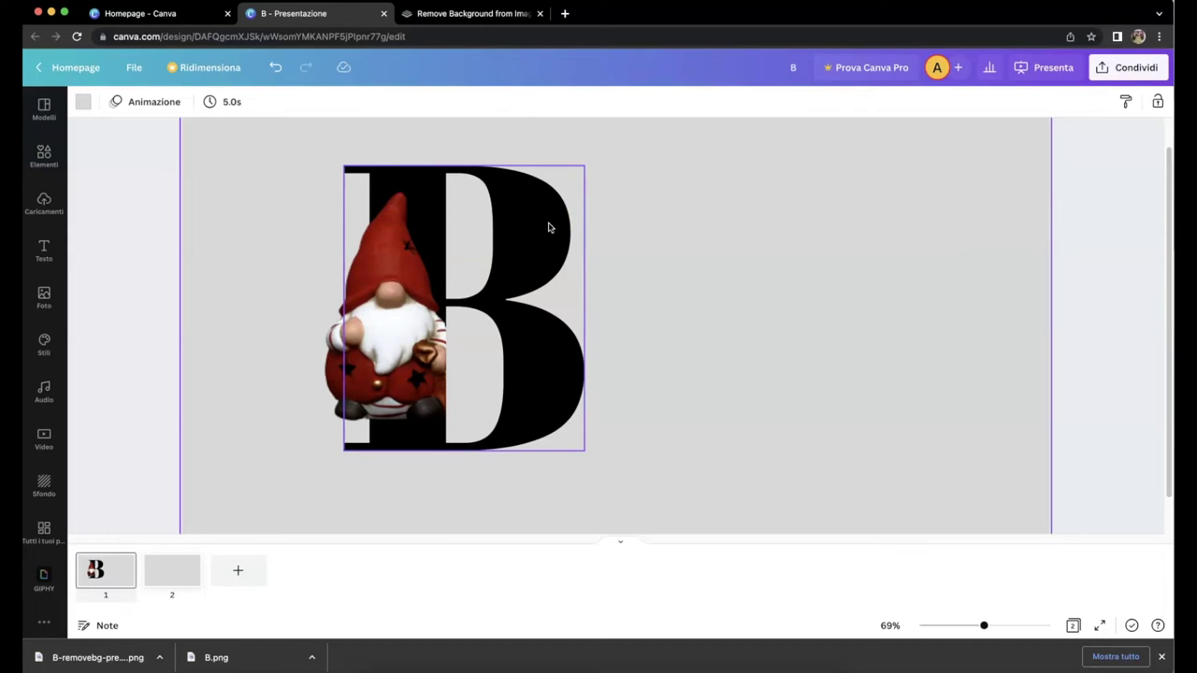
{"action": "left_click", "coordinate": [130, 181]}
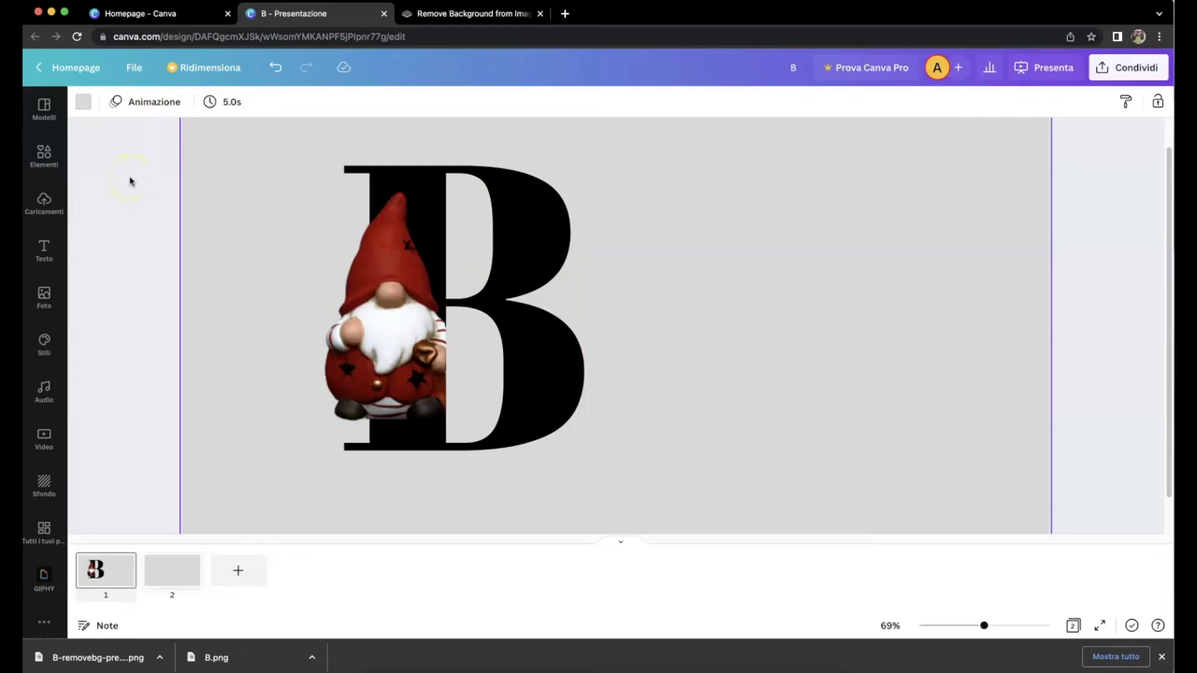
- Add a heading with the text B and place it to the right of the gnome-filled letter
{"action": "left_click", "coordinate": [44, 251]}
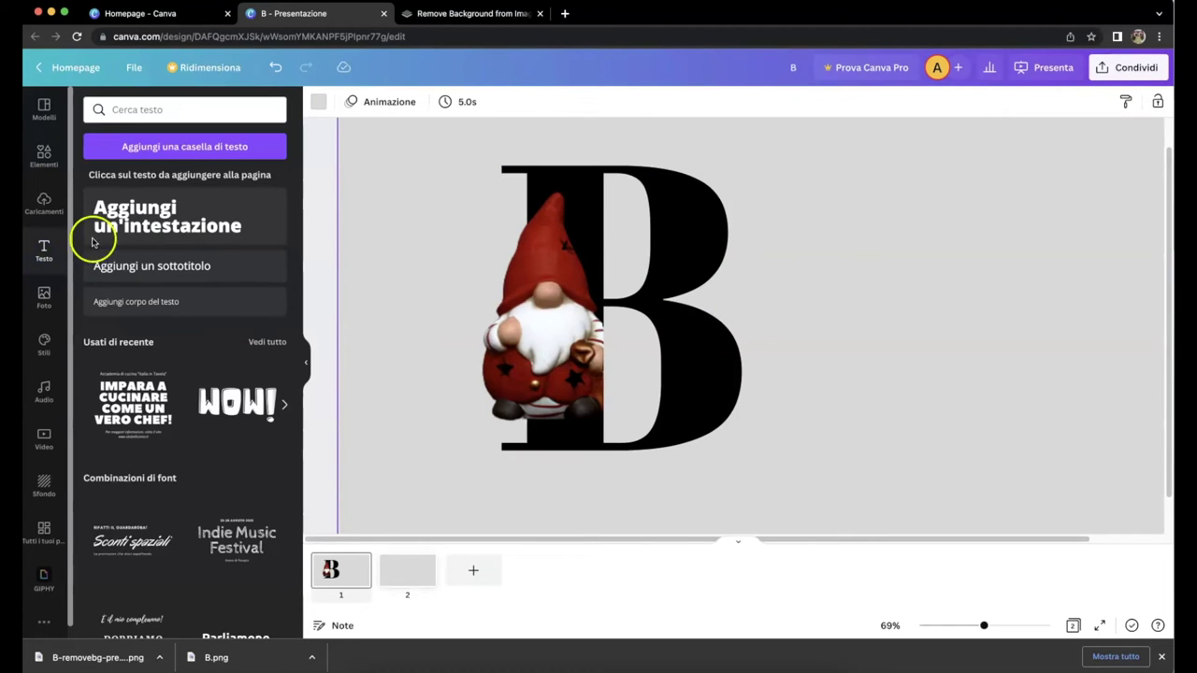
{"action": "left_click", "coordinate": [145, 224]}
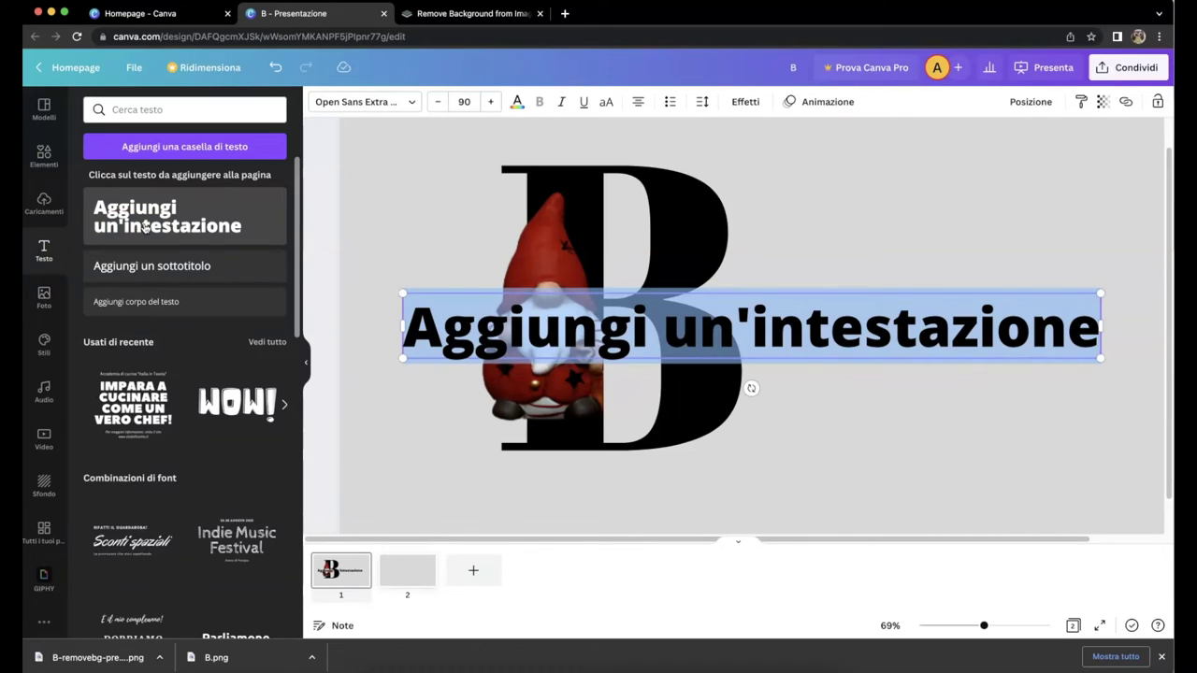
{"action": "type", "text": "B"}
{"action": "left_click_drag", "start_coordinate": [765, 387], "coordinate": [880, 372]}
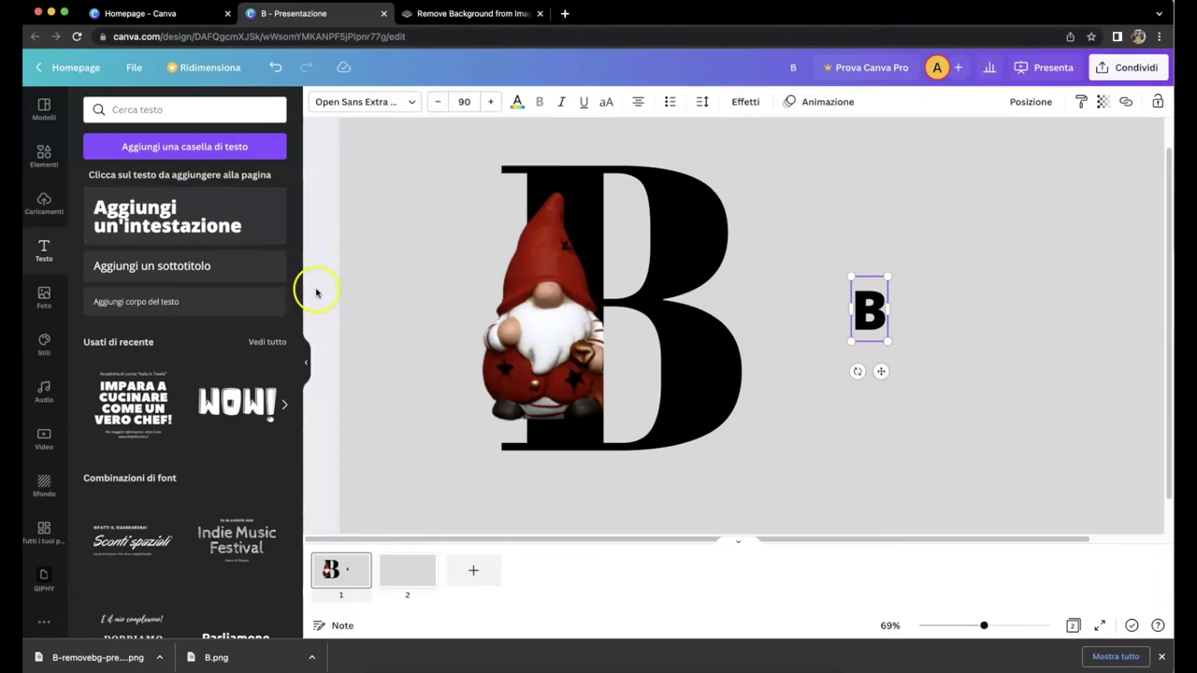
- Change the font of the new B heading to Abril Fatface
{"action": "left_click", "coordinate": [307, 362]}
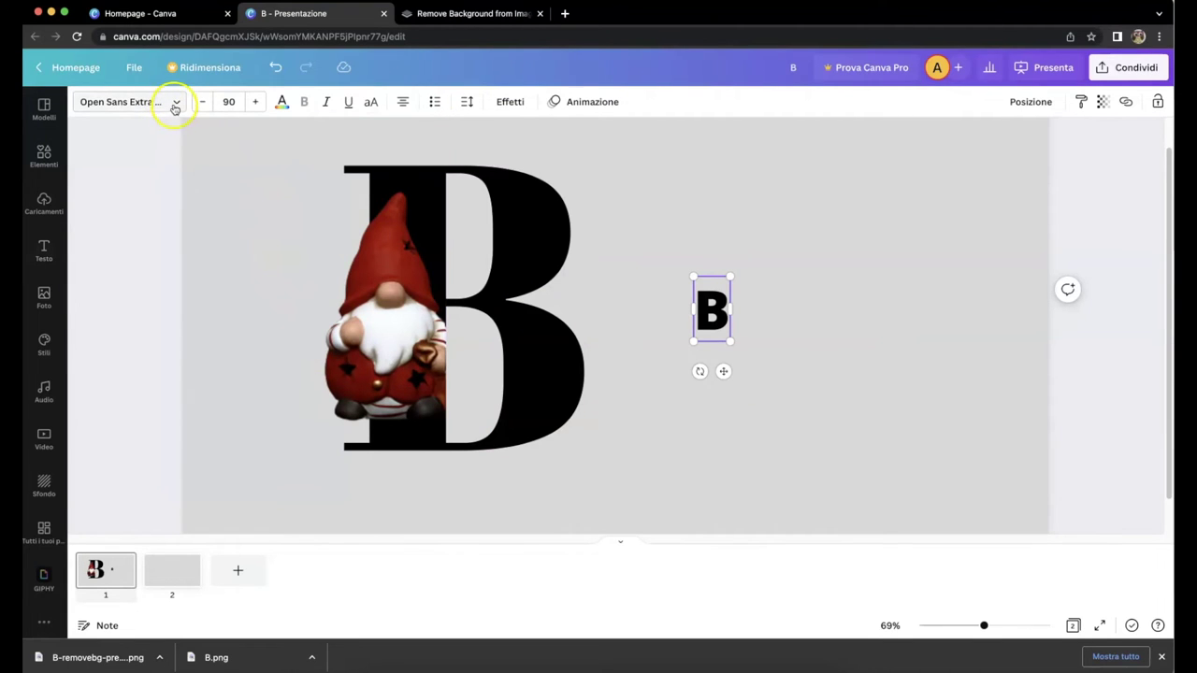
{"action": "left_click", "coordinate": [174, 105]}
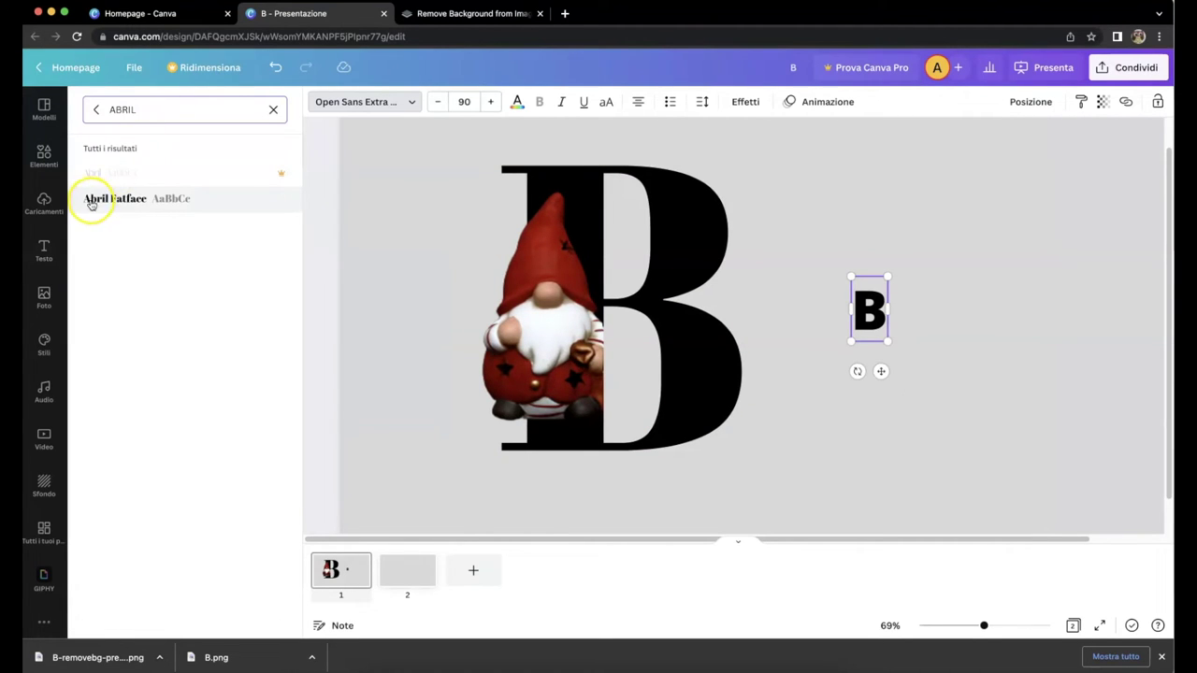
{"action": "left_click", "coordinate": [126, 200]}
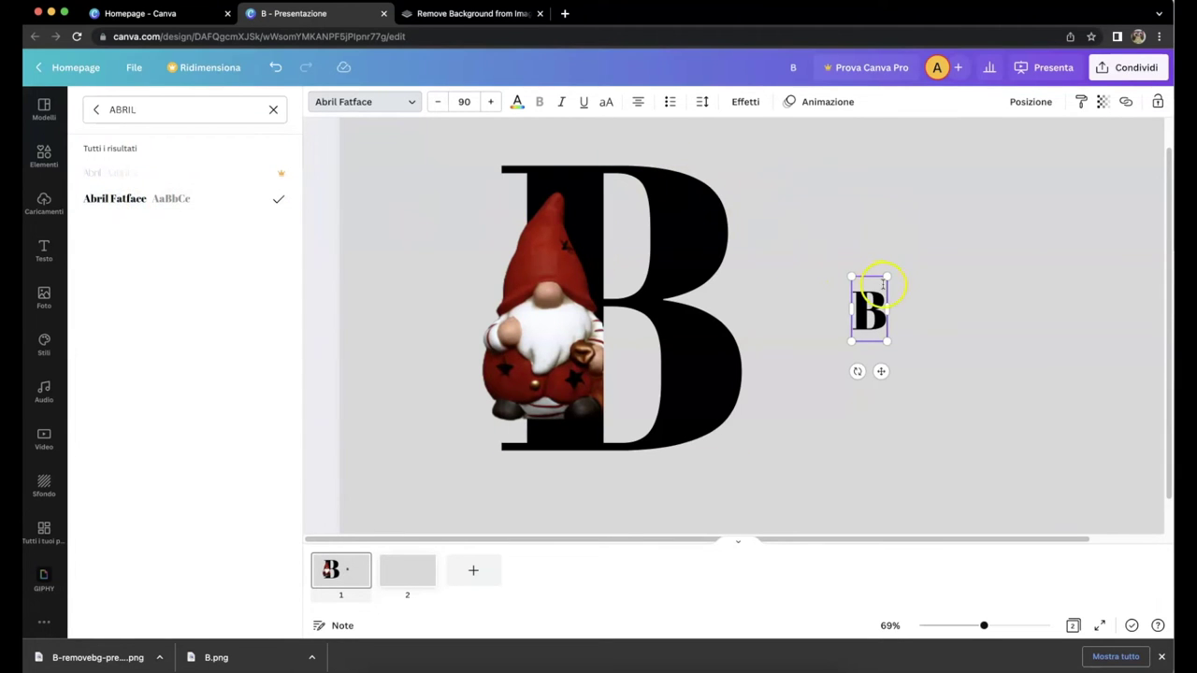
- Enlarge the new text B to font size 698, about as tall as the gnome-filled letter
{"action": "left_click_drag", "start_coordinate": [887, 278], "coordinate": [1056, 153]}
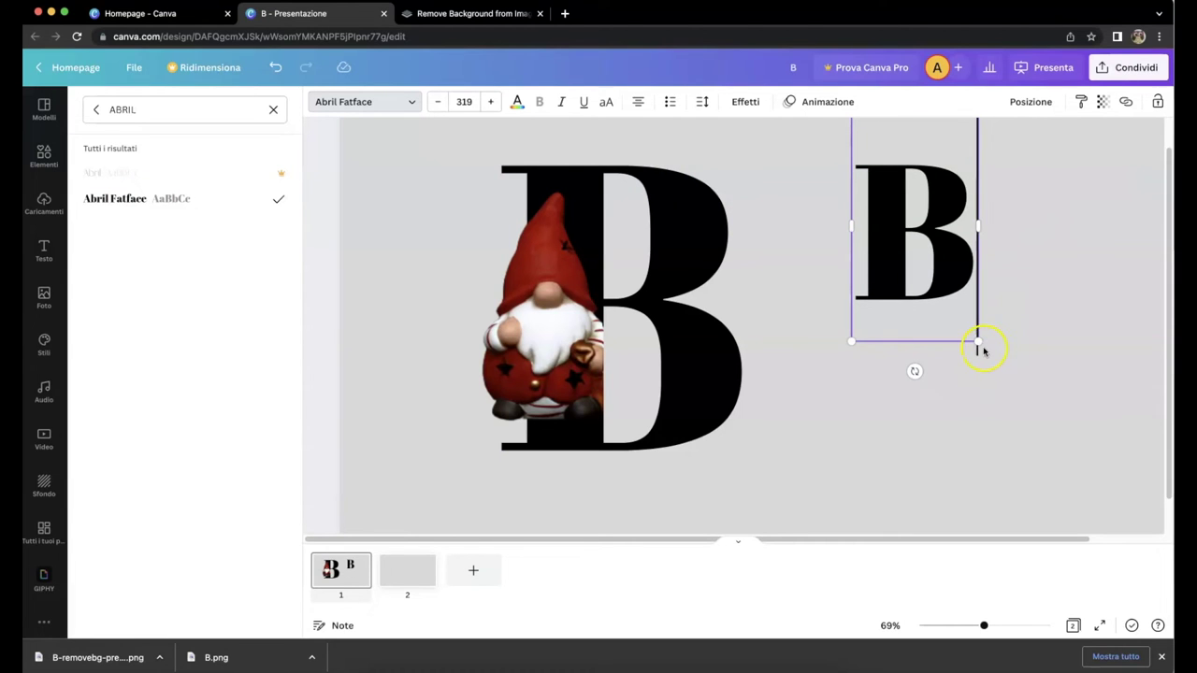
{"action": "left_click_drag", "start_coordinate": [978, 341], "coordinate": [1121, 517]}
{"action": "left_click_drag", "start_coordinate": [982, 626], "coordinate": [981, 626]}
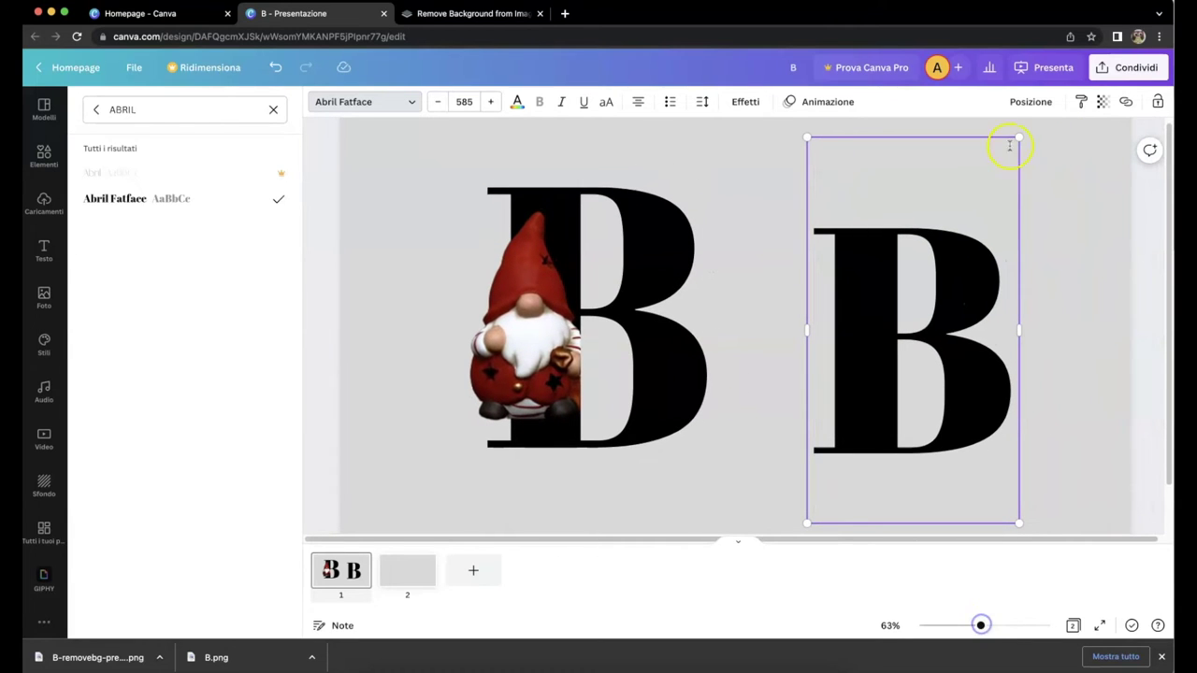
{"action": "left_click_drag", "start_coordinate": [1021, 137], "coordinate": [1082, 95]}
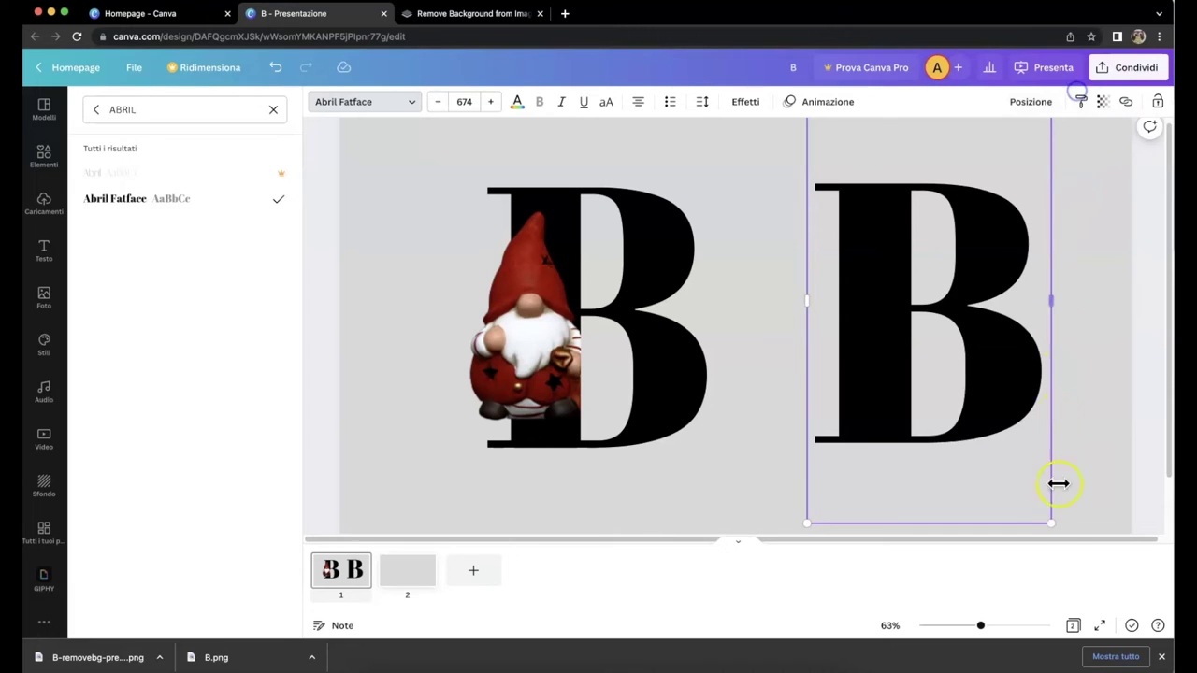
{"action": "left_click_drag", "start_coordinate": [1052, 525], "coordinate": [1064, 535]}
{"action": "left_click", "coordinate": [384, 168]}
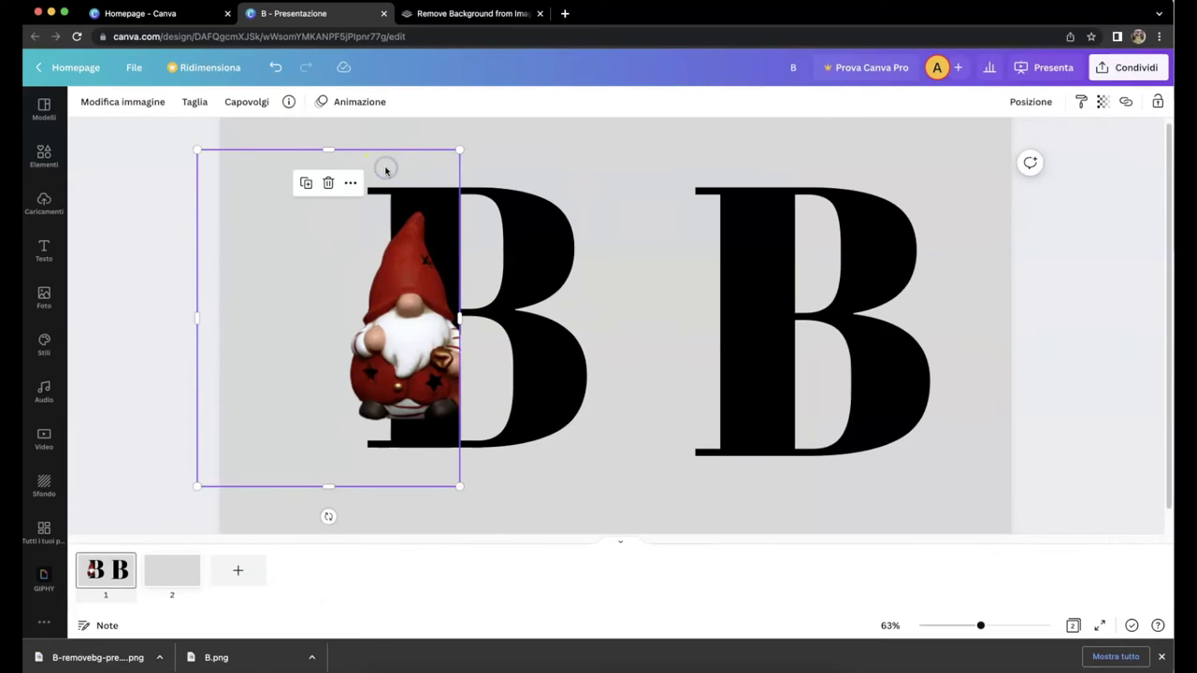
{"action": "left_click", "coordinate": [642, 123]}
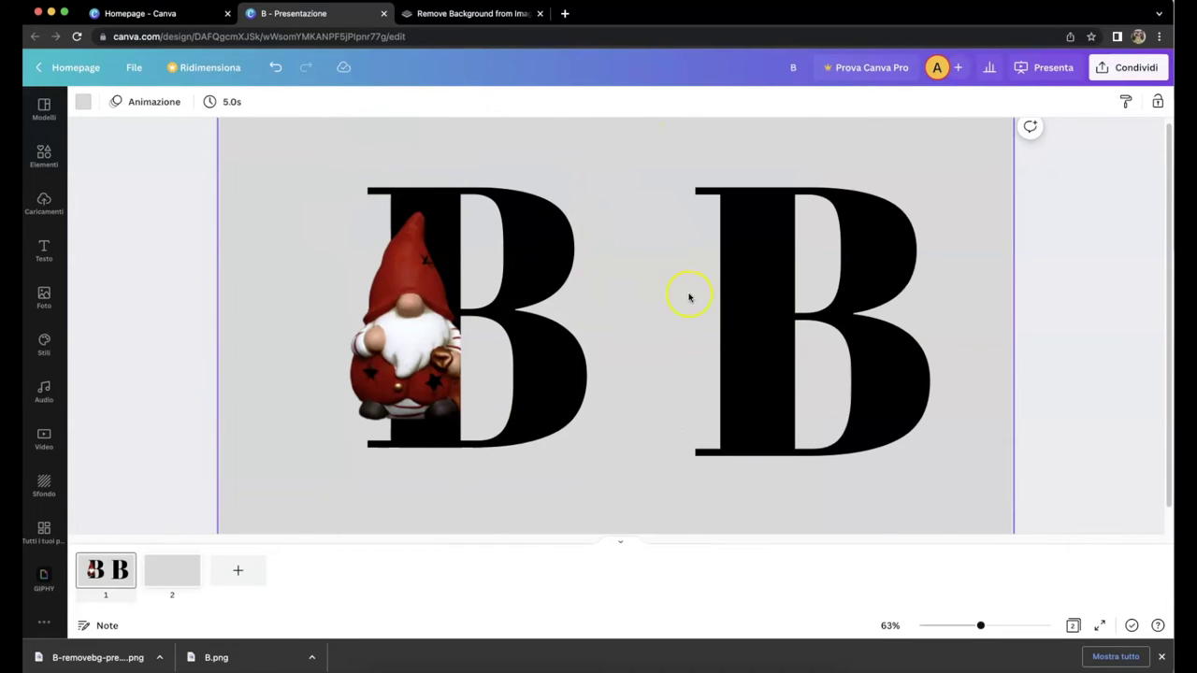
- Move the text B over the gnome-filled letter and set its transparency to 41
{"action": "left_click_drag", "start_coordinate": [780, 320], "coordinate": [446, 321]}
{"action": "left_click", "coordinate": [1103, 101]}
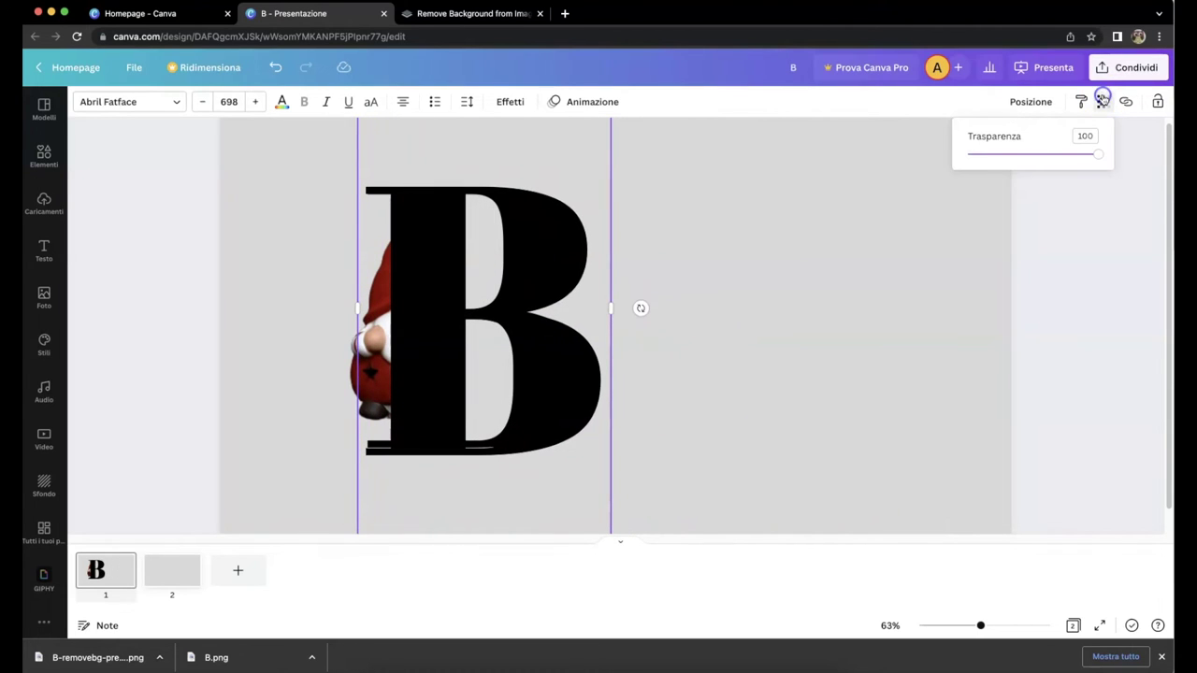
{"action": "left_click", "coordinate": [1021, 156]}
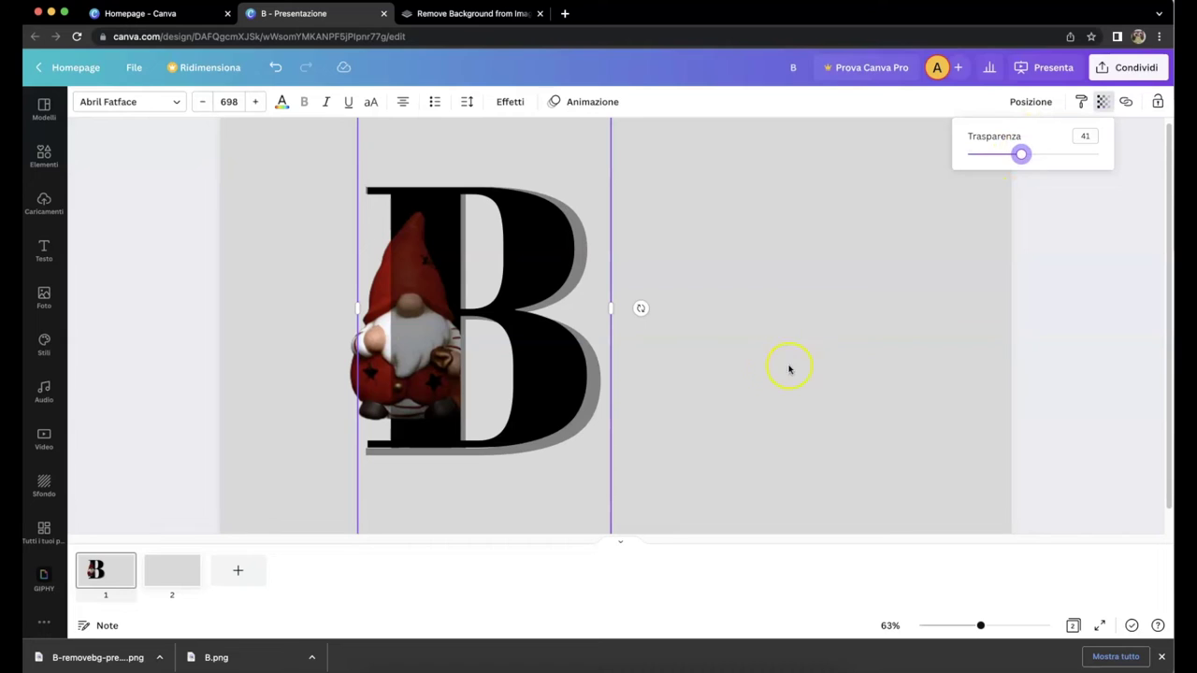
- Reduce the semi-transparent text B to font size 666 and align it exactly over the gnome-filled letter
{"action": "left_click_drag", "start_coordinate": [572, 431], "coordinate": [564, 428]}
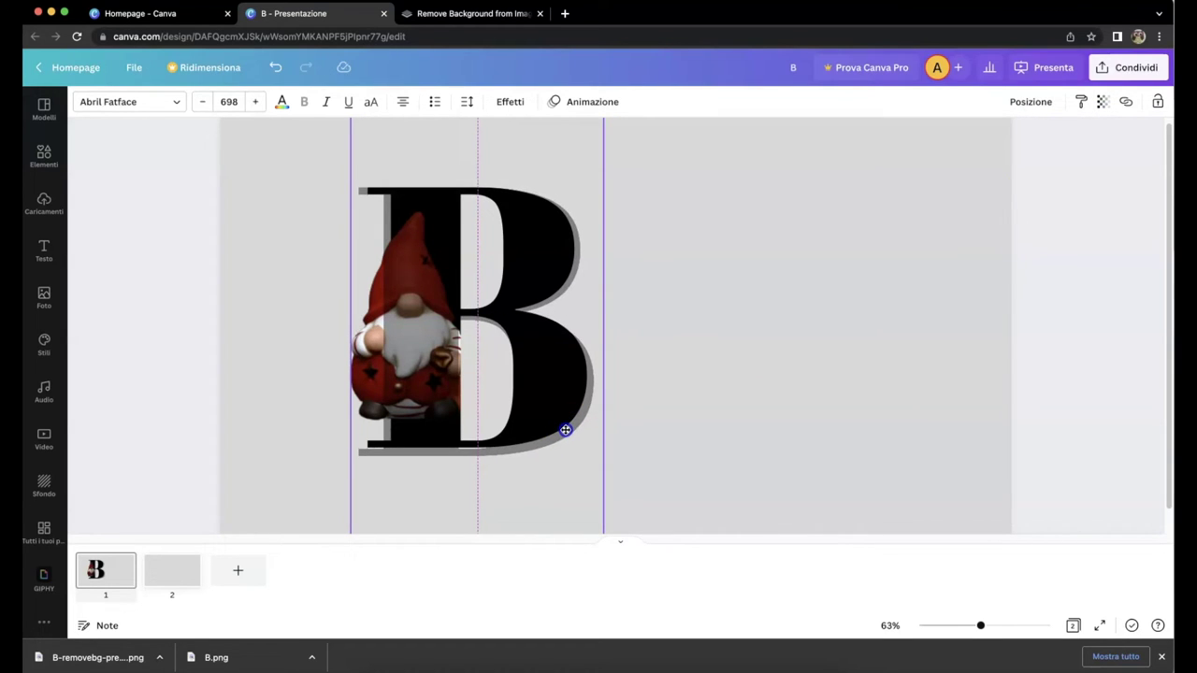
{"action": "left_click_drag", "start_coordinate": [979, 626], "coordinate": [971, 626]}
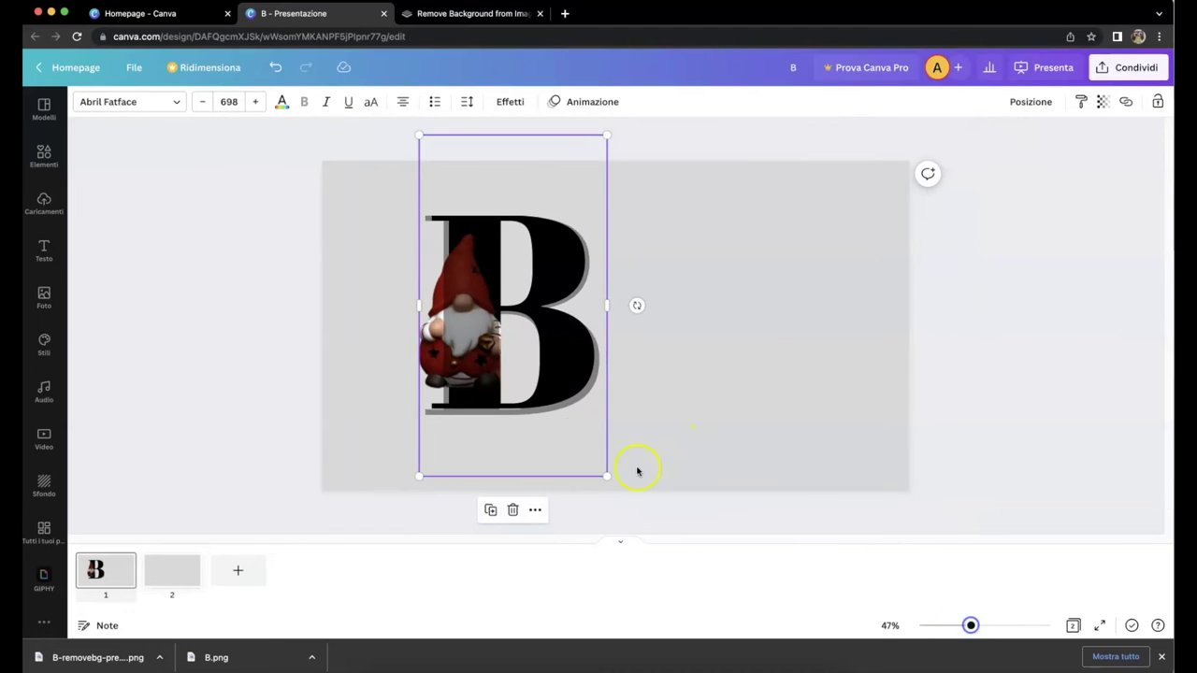
{"action": "left_click_drag", "start_coordinate": [607, 473], "coordinate": [605, 463]}
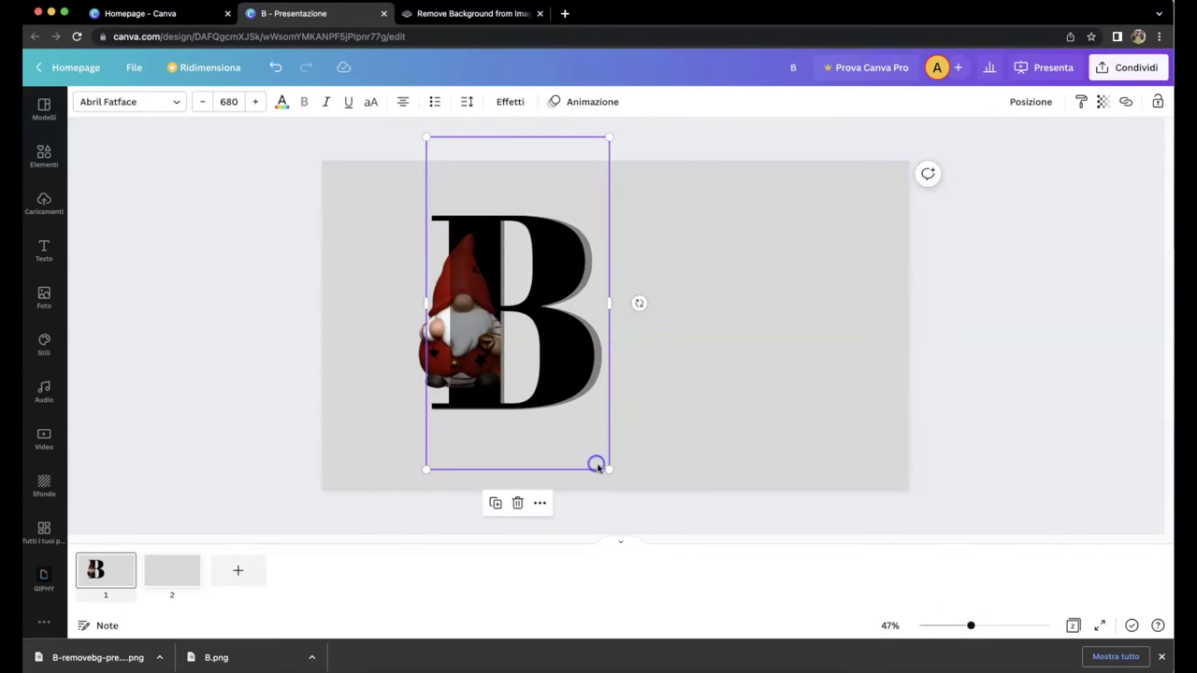
{"action": "left_click_drag", "start_coordinate": [606, 473], "coordinate": [580, 475]}
{"action": "left_click_drag", "start_coordinate": [572, 418], "coordinate": [572, 425]}
{"action": "left_click_drag", "start_coordinate": [601, 147], "coordinate": [601, 140]}
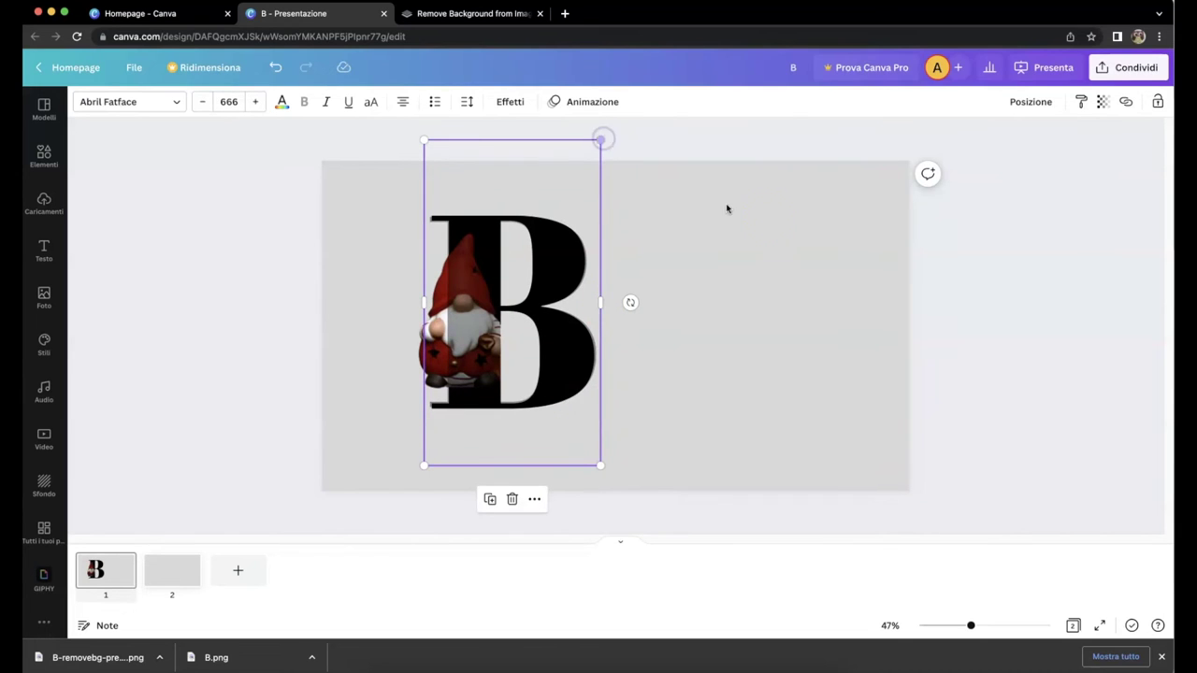
- Set the transparency value of the overlaid text B back to 100
{"action": "left_click", "coordinate": [995, 329]}
{"action": "left_click", "coordinate": [494, 334]}
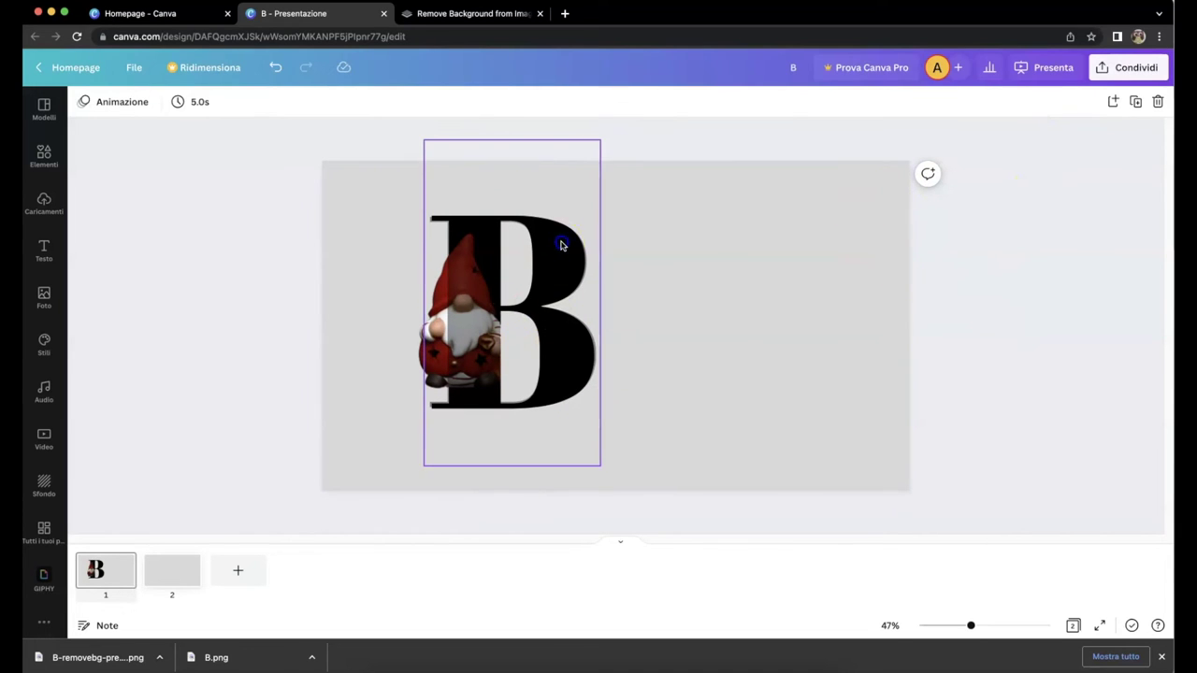
{"action": "left_click", "coordinate": [1104, 105]}
{"action": "left_click_drag", "start_coordinate": [1017, 155], "coordinate": [1099, 156]}
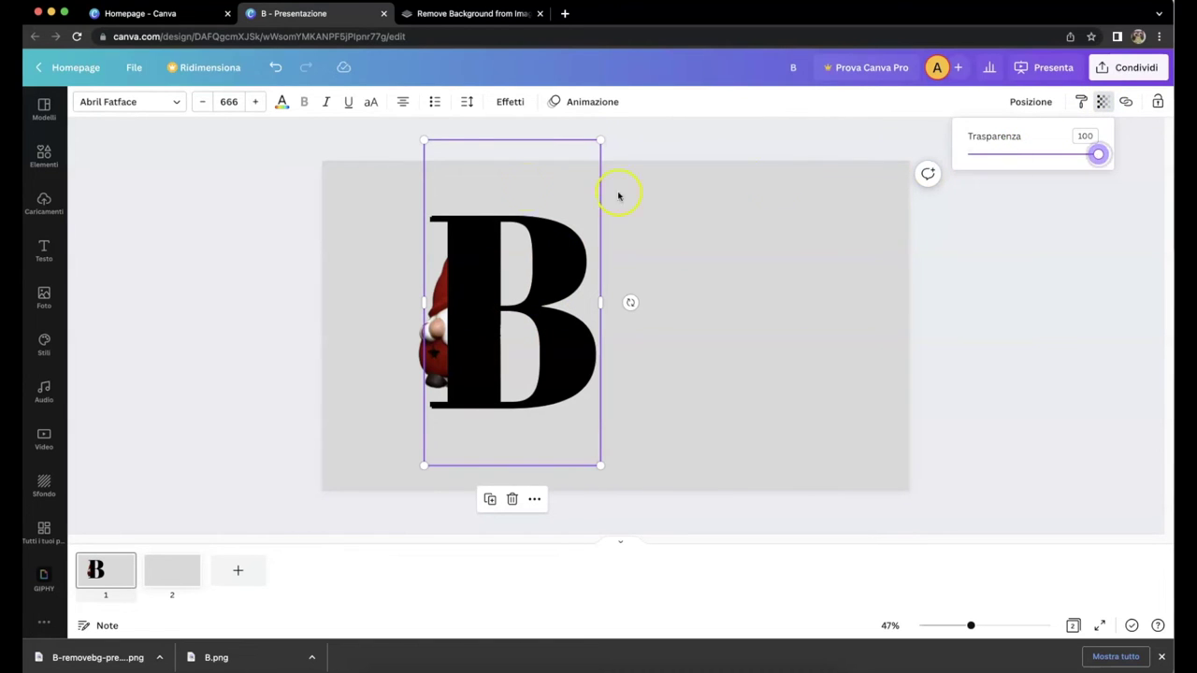
{"action": "left_click", "coordinate": [168, 174]}
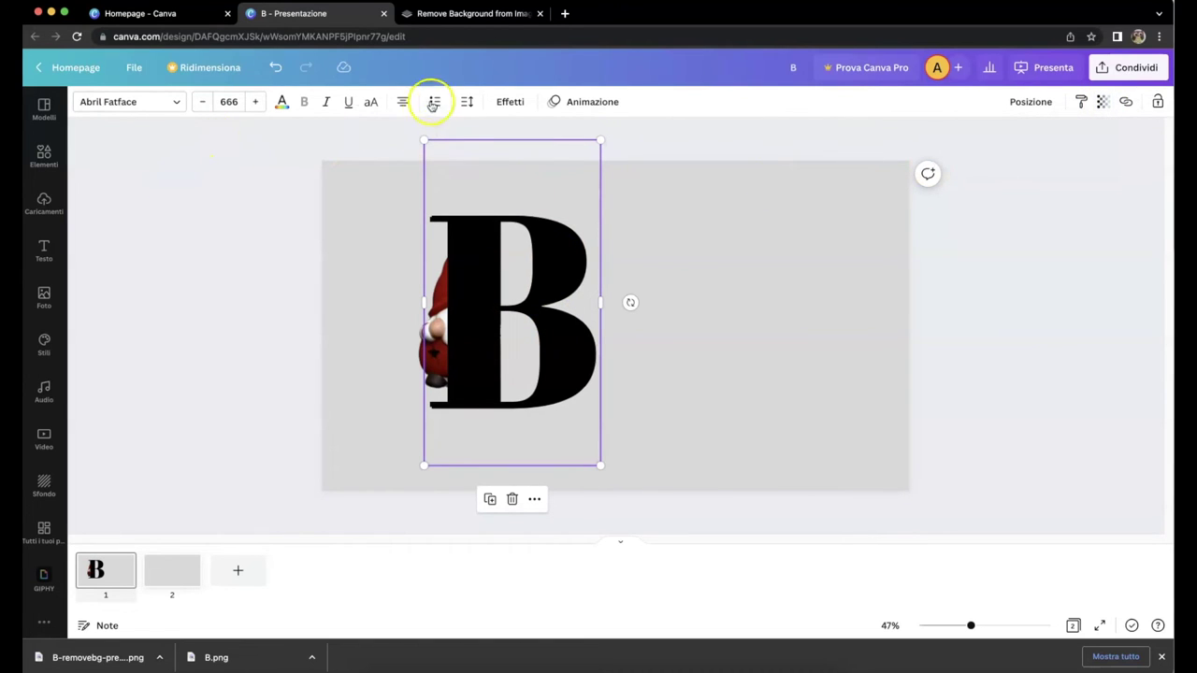
- Apply the Svuotamento effect to the overlaid text B with a thickness of 18
{"action": "left_click", "coordinate": [513, 101]}
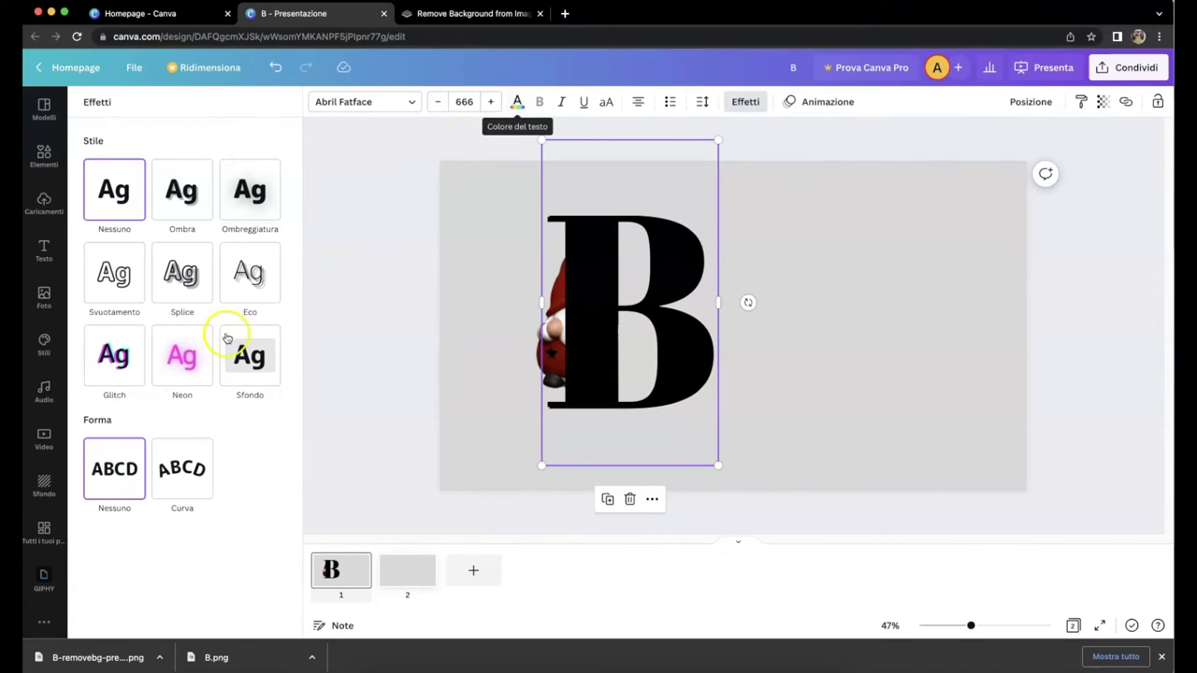
{"action": "left_click", "coordinate": [114, 271]}
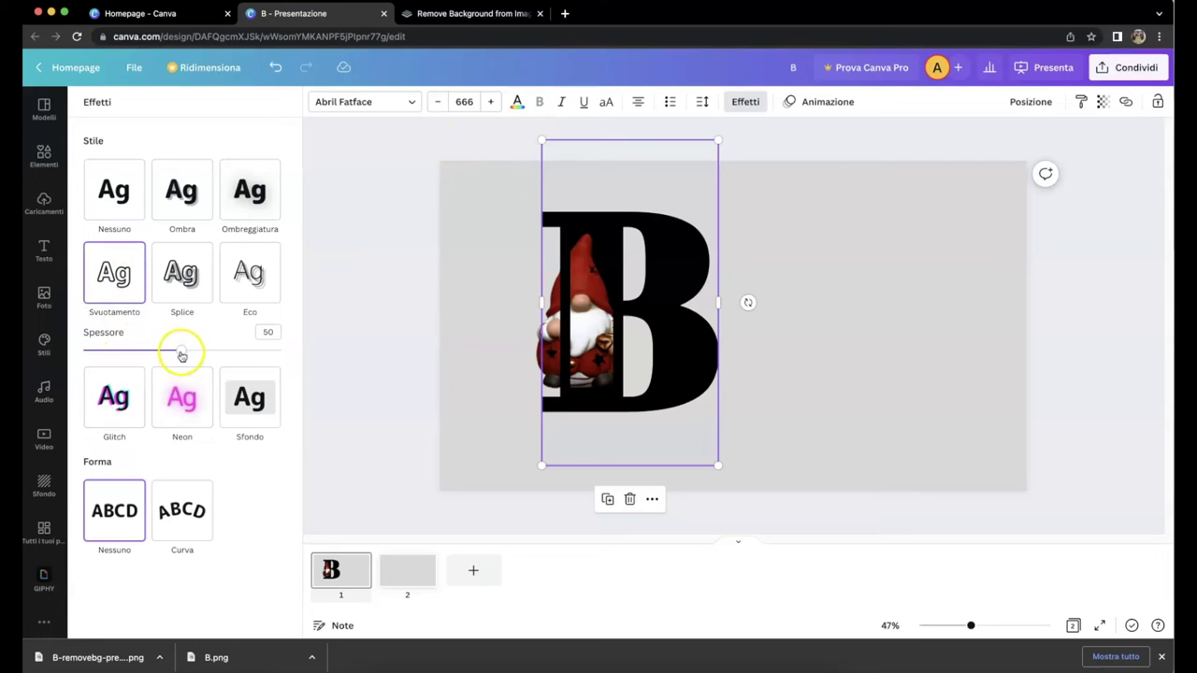
{"action": "left_click_drag", "start_coordinate": [181, 350], "coordinate": [118, 355]}
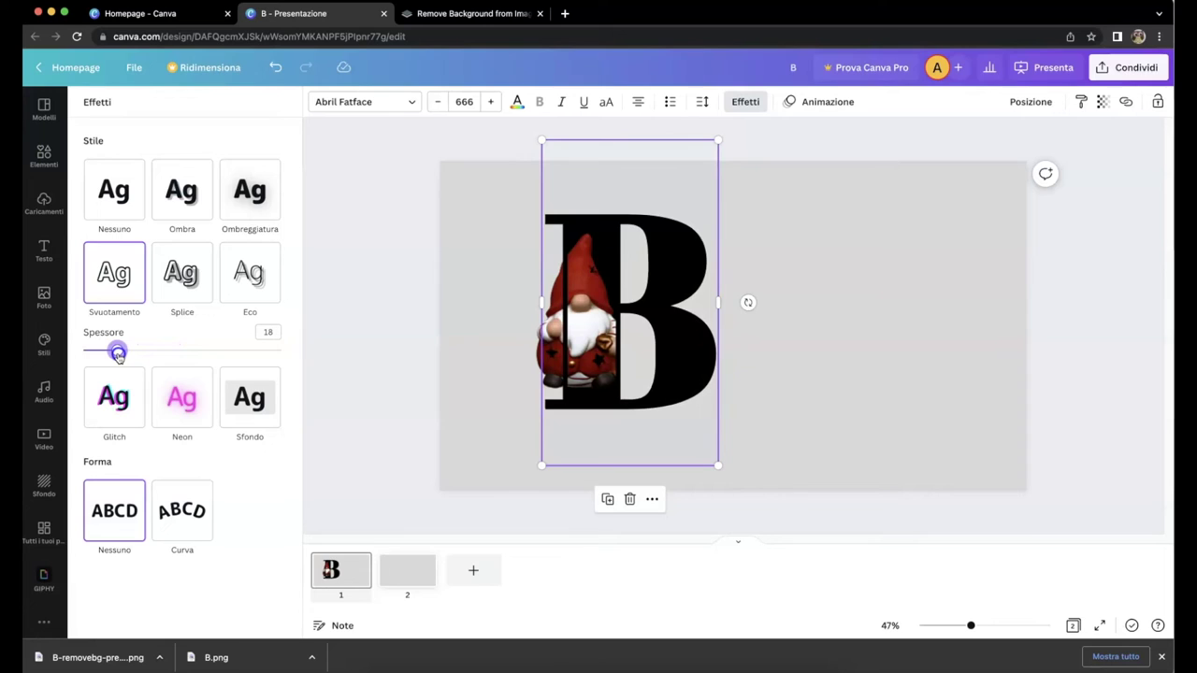
- Colour the outline of the letter B with the brighter of the dark reds taken from the photo
{"action": "left_click", "coordinate": [515, 101]}
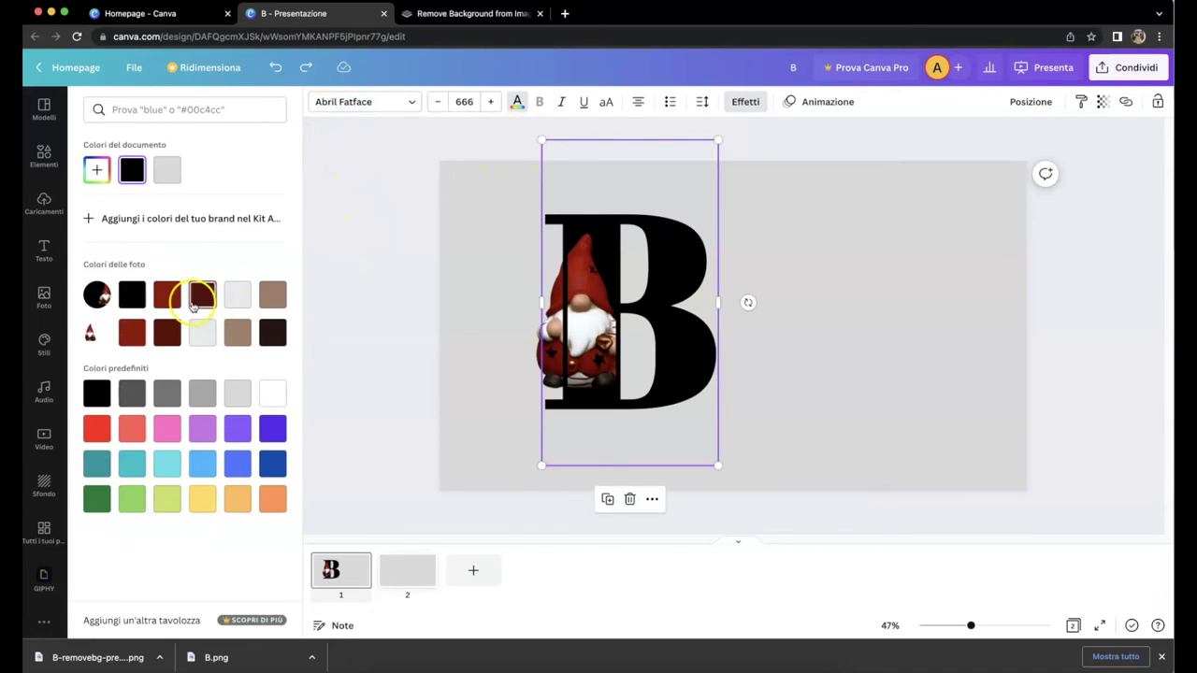
{"action": "left_click", "coordinate": [168, 295]}
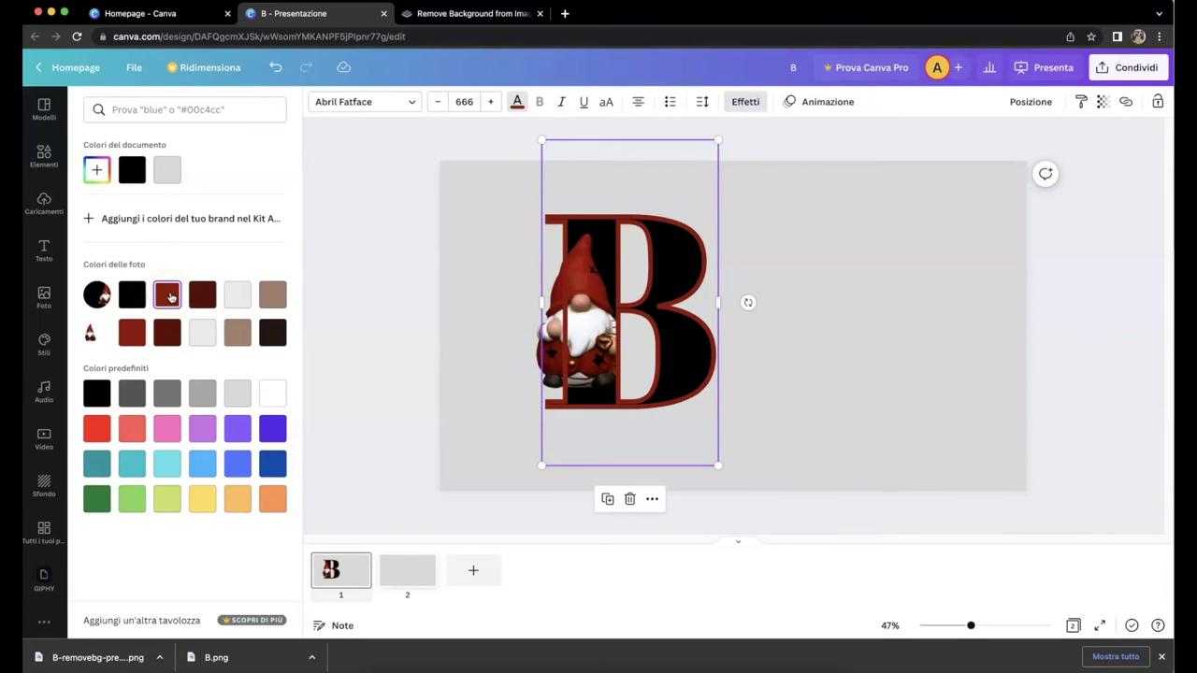
{"action": "left_click", "coordinate": [331, 206]}
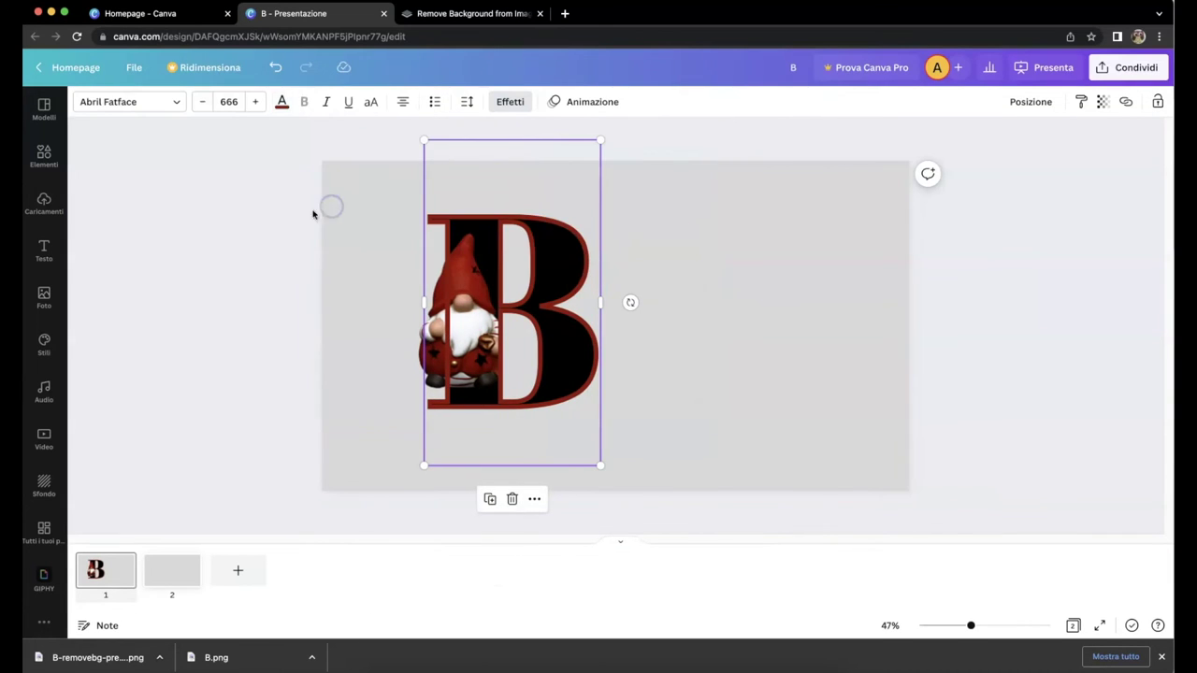
- Send the red outline B one level backward so it lies behind the gnome cutout
{"action": "left_click", "coordinate": [1033, 101]}
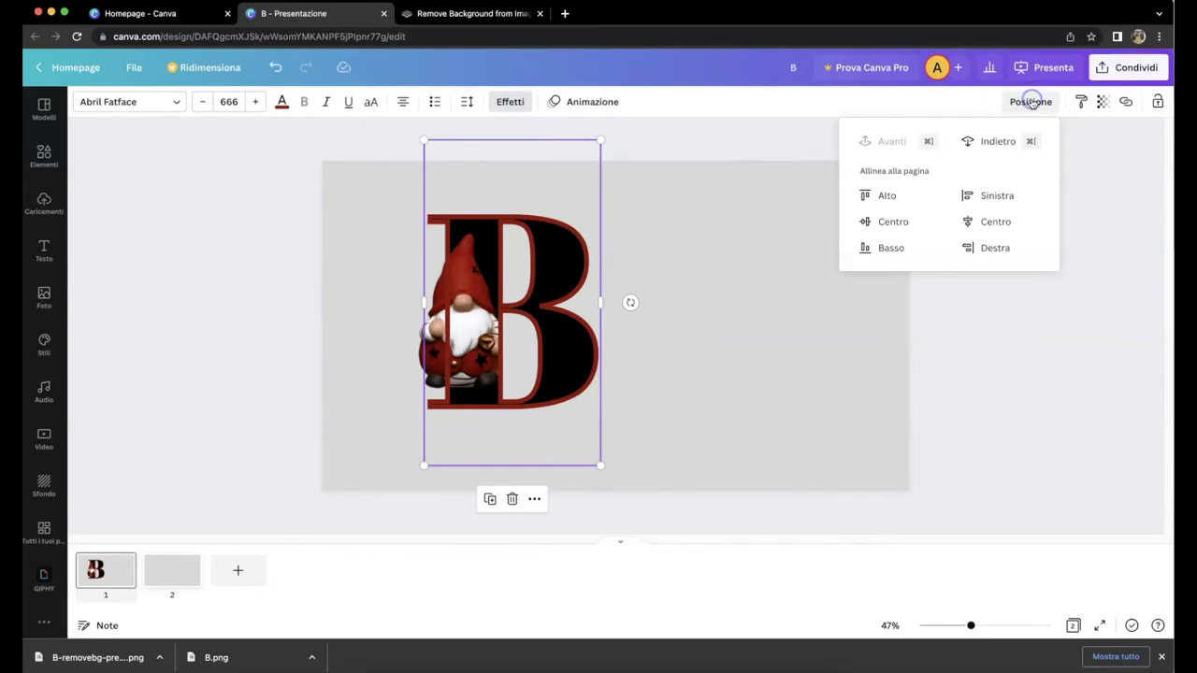
{"action": "left_click", "coordinate": [997, 142]}
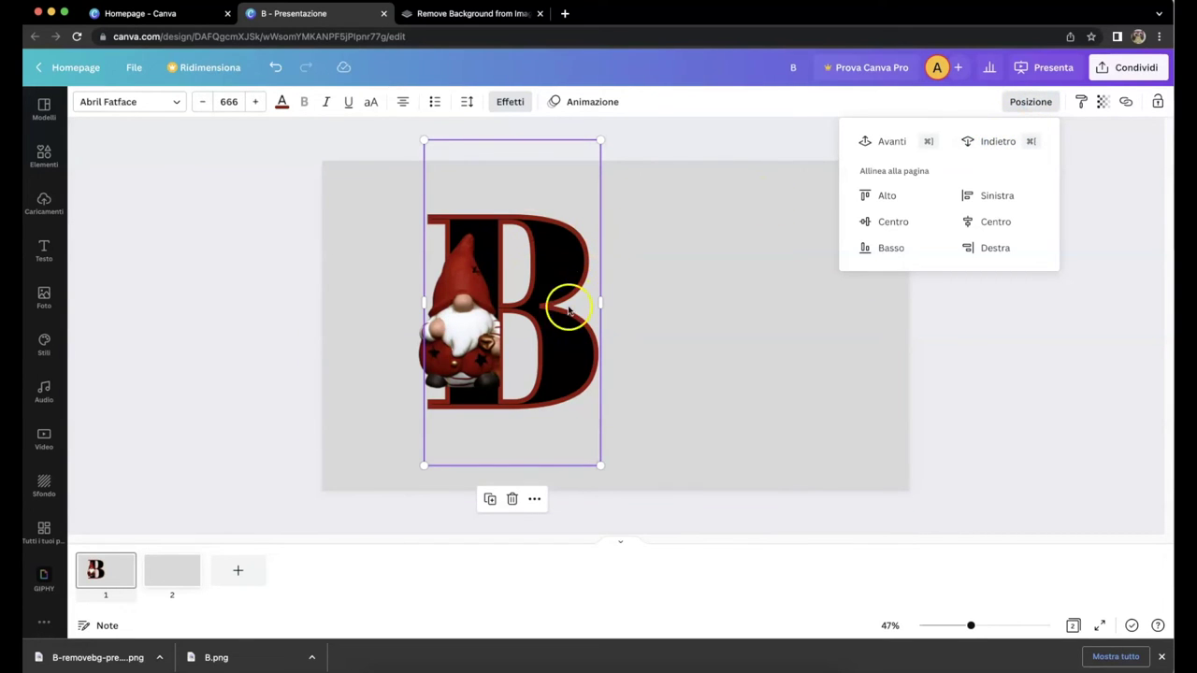
{"action": "left_click", "coordinate": [751, 352]}
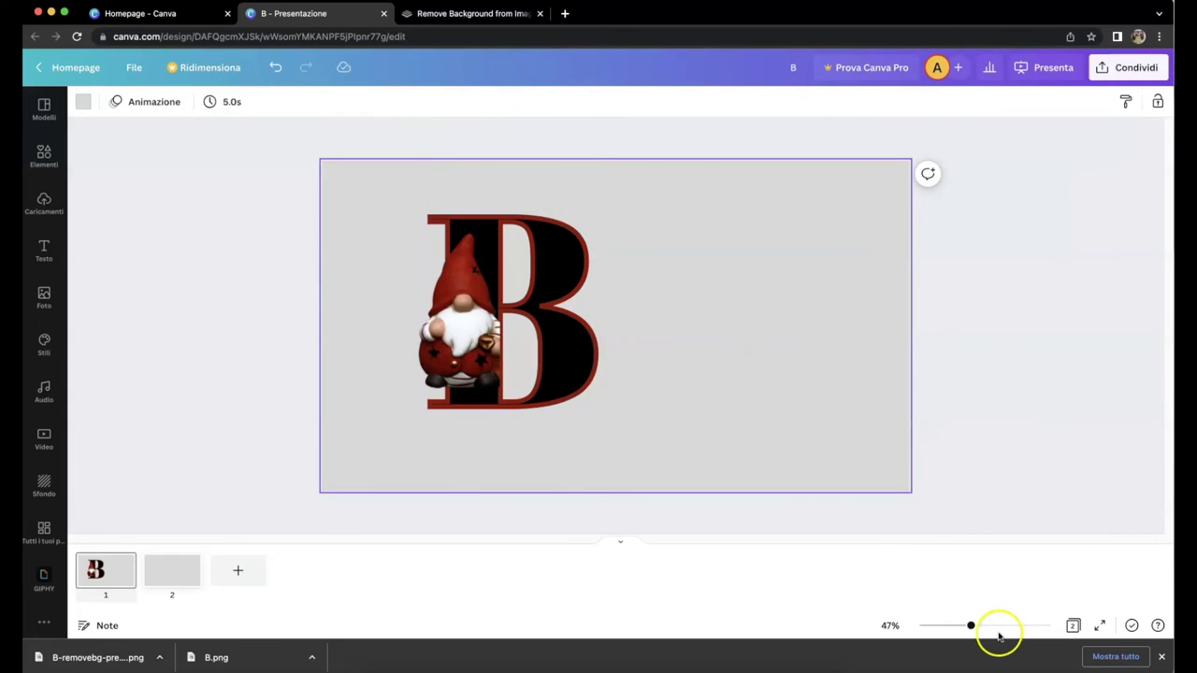
{"action": "left_click_drag", "start_coordinate": [971, 627], "coordinate": [982, 629]}
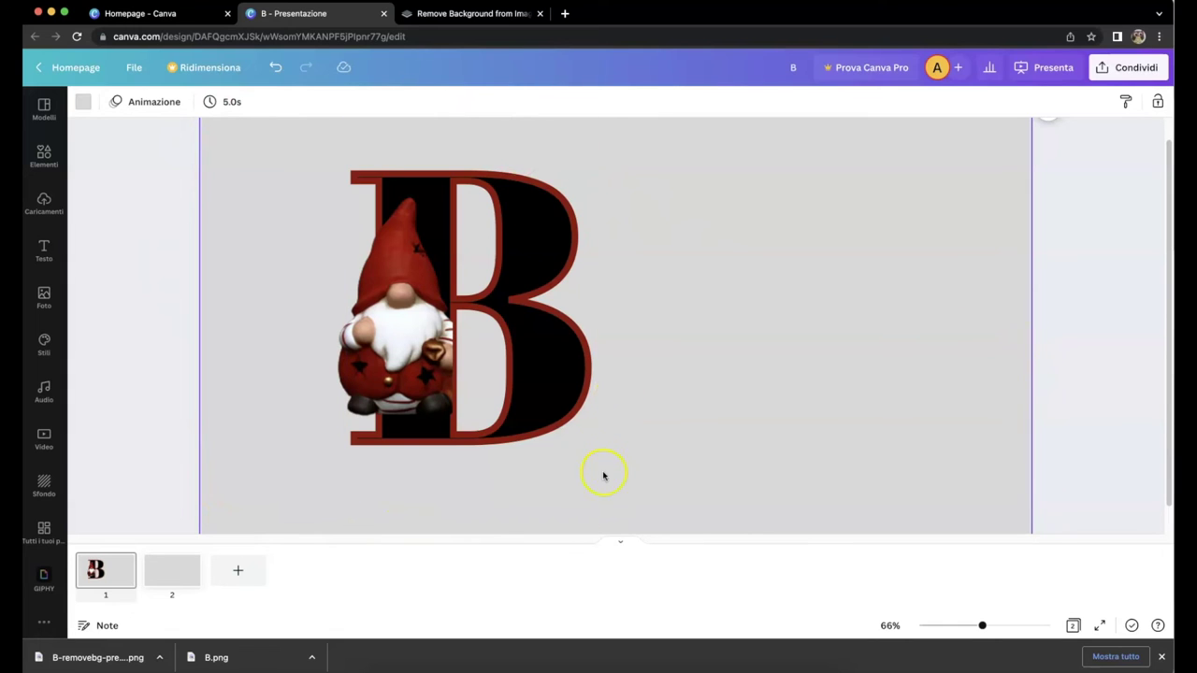
{"action": "left_click", "coordinate": [1123, 331]}
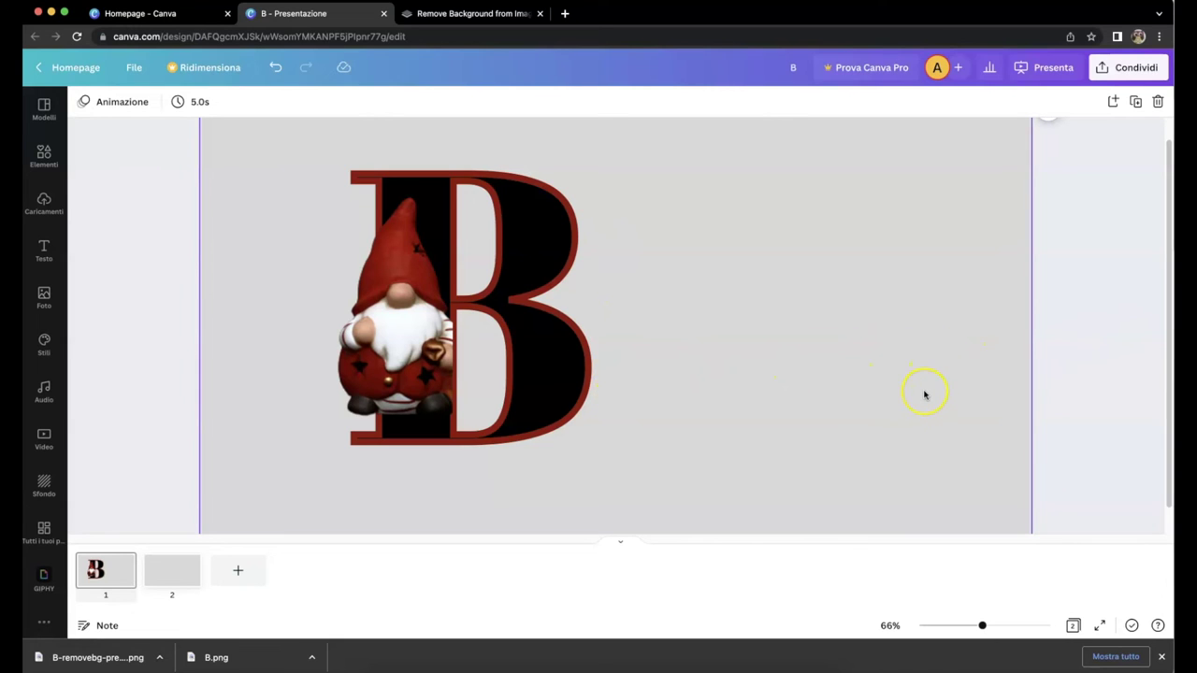
- Add a heading with the text uon, enlarge it to font size 317 and place it to the right of the B
{"action": "left_click", "coordinate": [748, 297]}
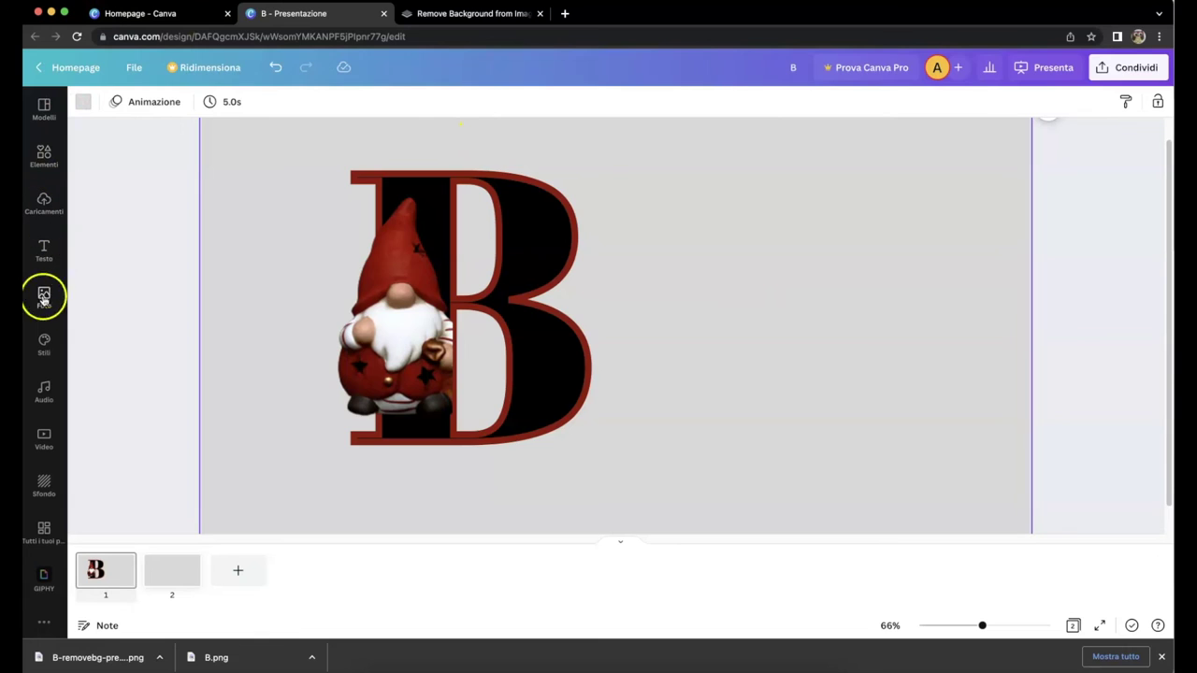
{"action": "left_click", "coordinate": [44, 246]}
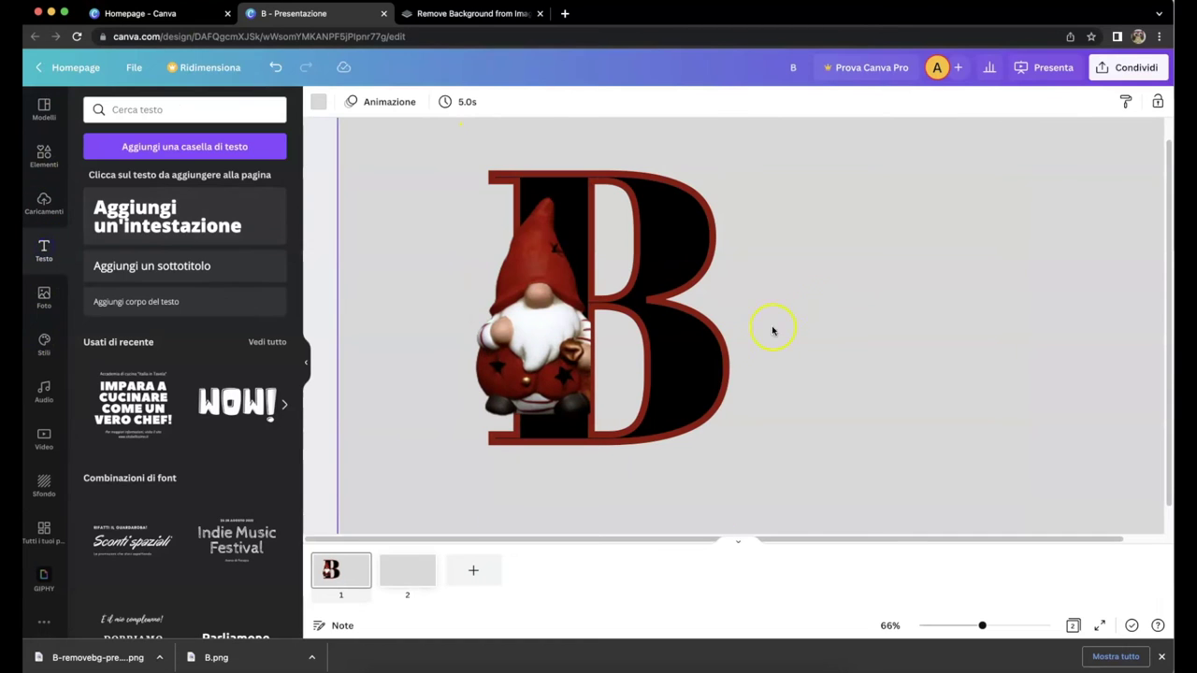
{"action": "left_click", "coordinate": [173, 225]}
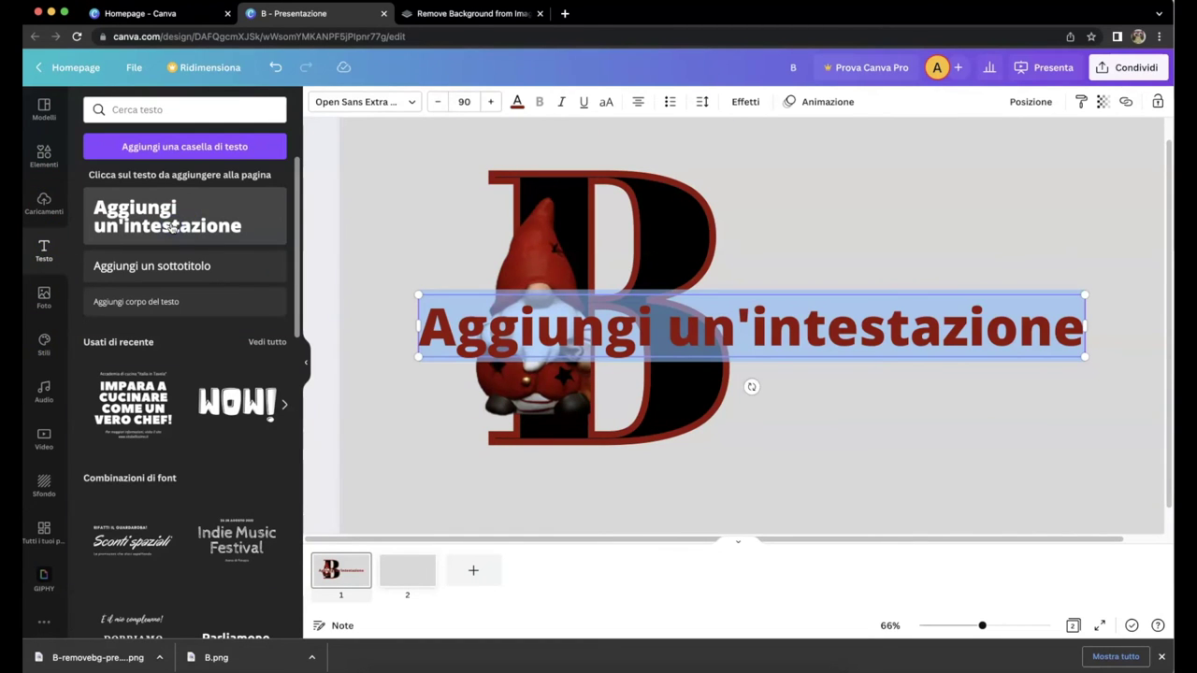
{"action": "type", "text": "uon"}
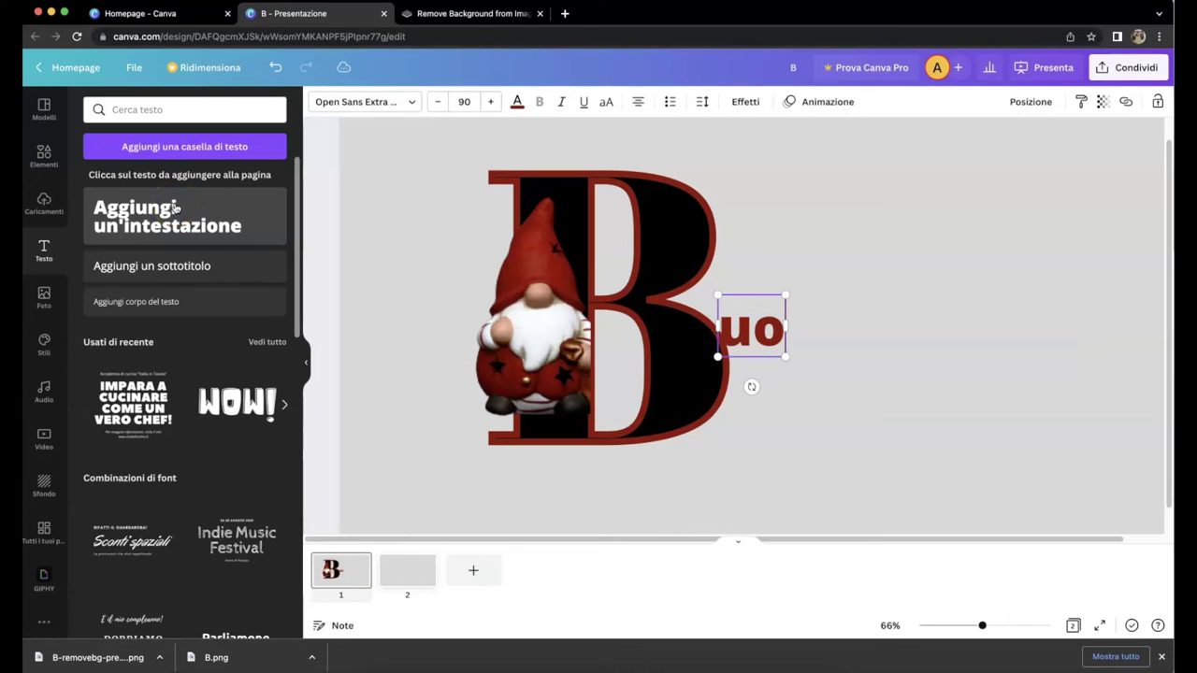
{"action": "left_click", "coordinate": [827, 361]}
{"action": "left_click_drag", "start_coordinate": [786, 351], "coordinate": [845, 393]}
{"action": "left_click_drag", "start_coordinate": [862, 337], "coordinate": [1117, 170]}
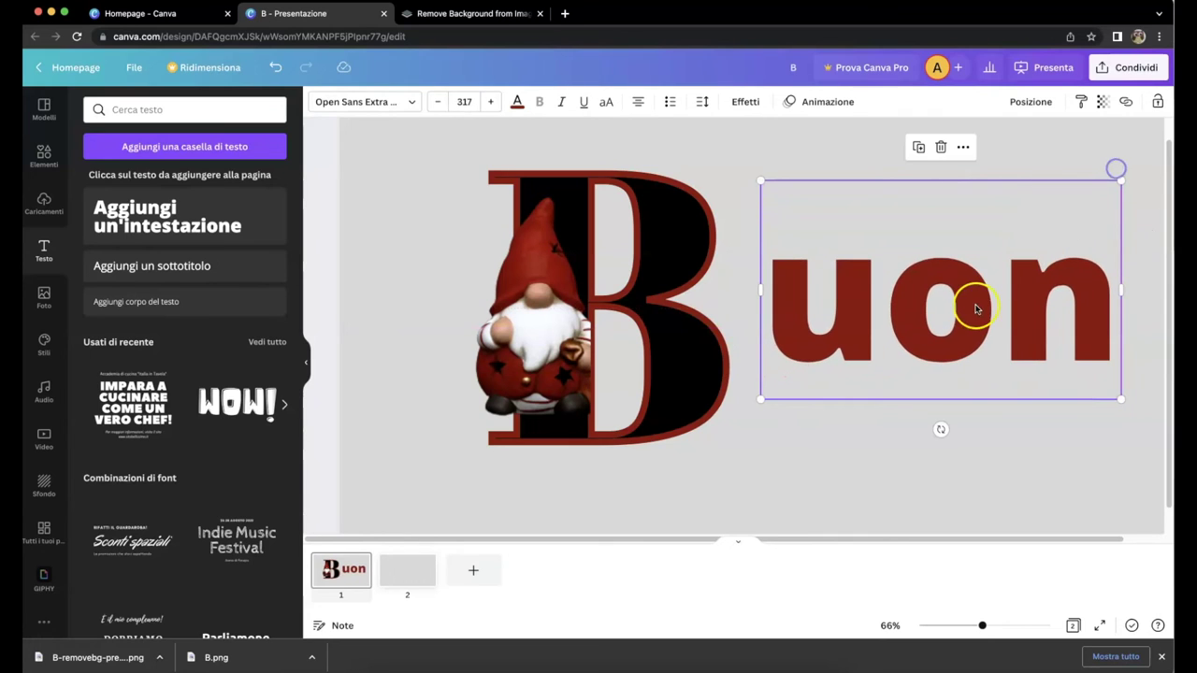
- Change the font of the uon heading to Abril Fatface
{"action": "left_click", "coordinate": [412, 101]}
{"action": "type", "text": "ABRIL"}
{"action": "left_click", "coordinate": [96, 199]}
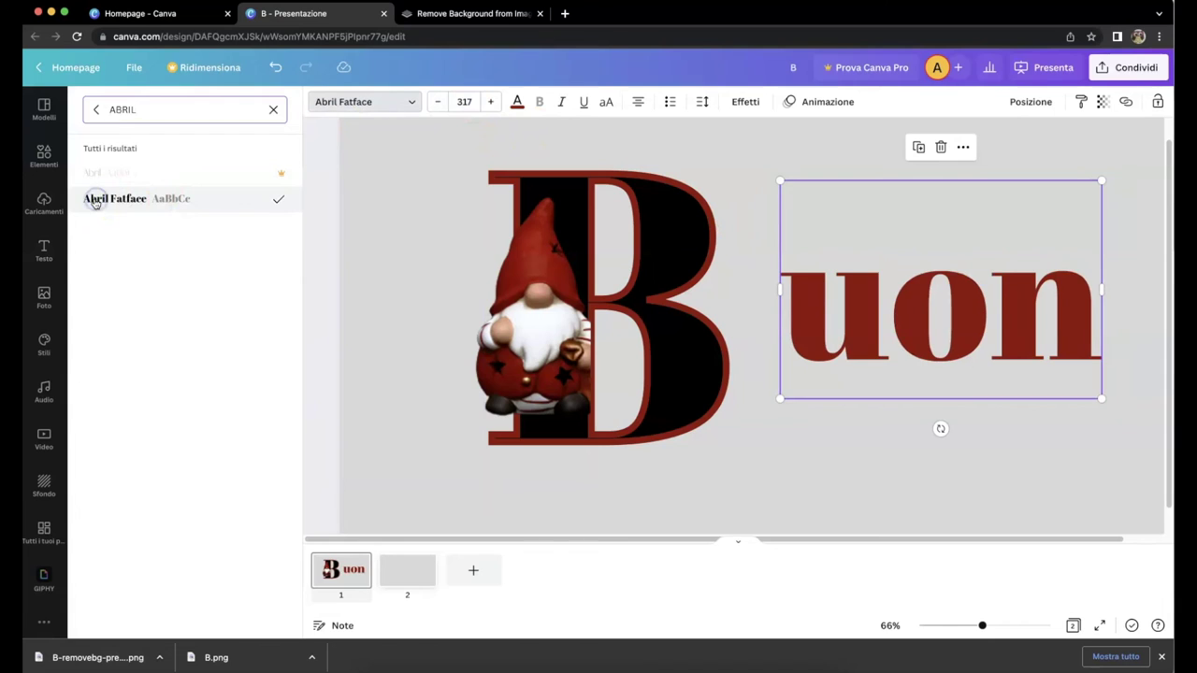
- Enlarge uon to font size 374 and place it close beside the B with their bases aligned
{"action": "left_click_drag", "start_coordinate": [854, 339], "coordinate": [817, 384]}
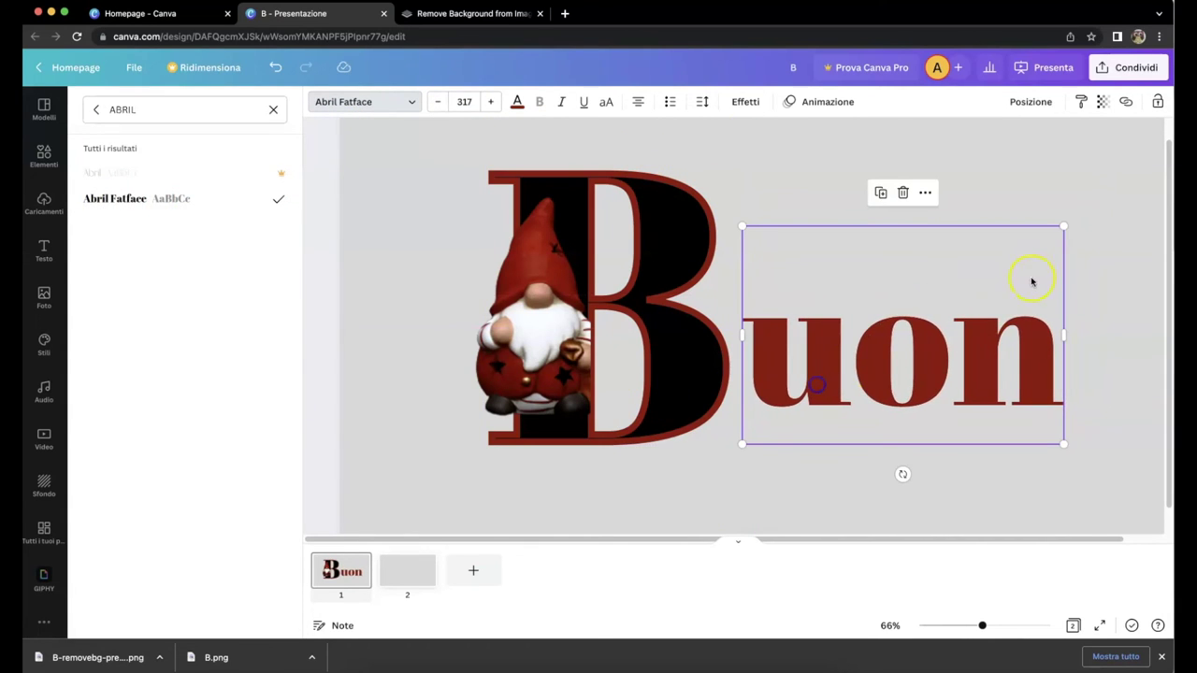
{"action": "left_click_drag", "start_coordinate": [1064, 227], "coordinate": [1120, 187]}
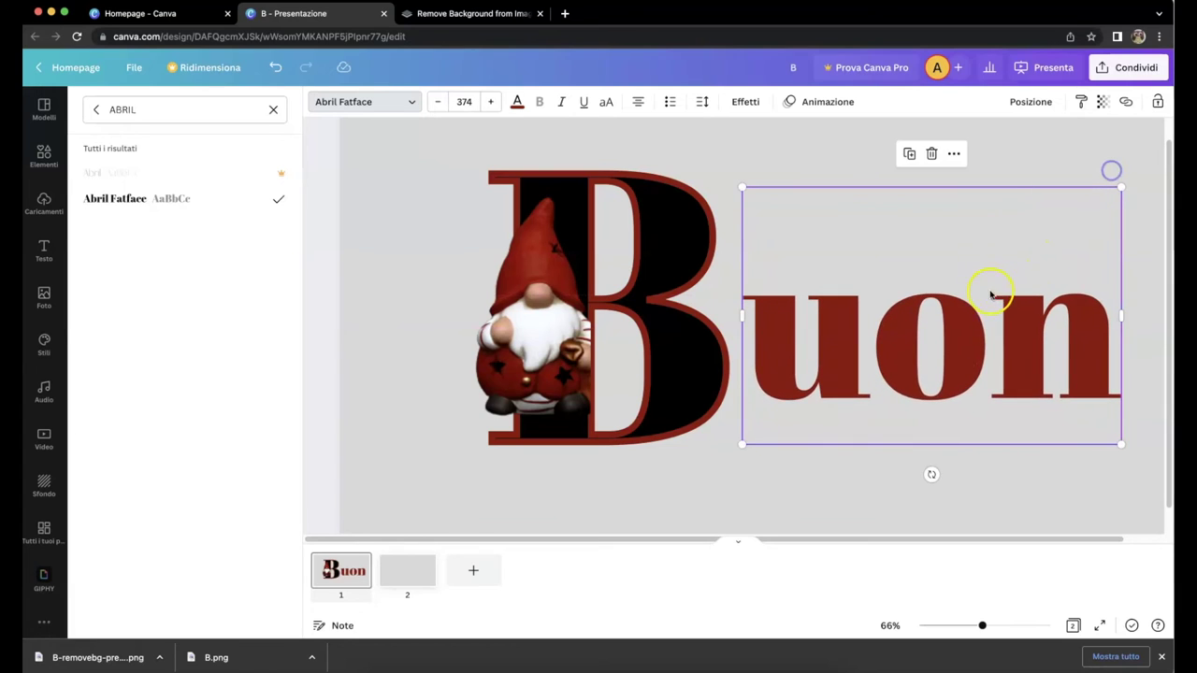
{"action": "left_click_drag", "start_coordinate": [966, 338], "coordinate": [967, 375]}
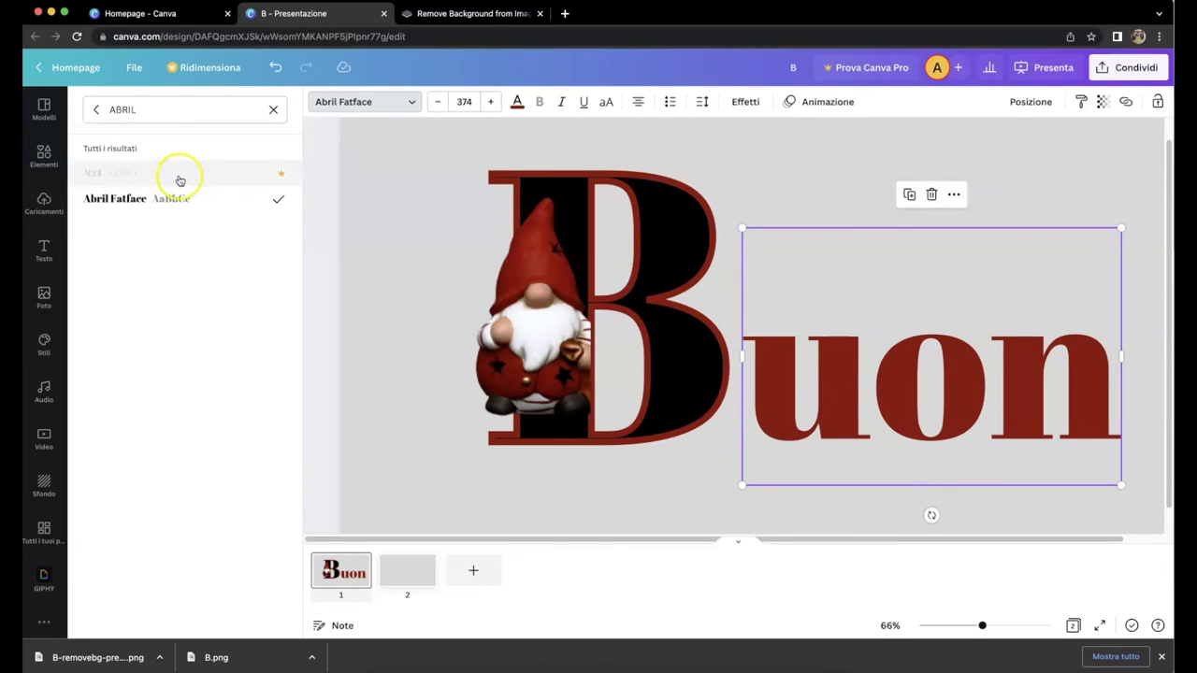
{"action": "left_click", "coordinate": [325, 106]}
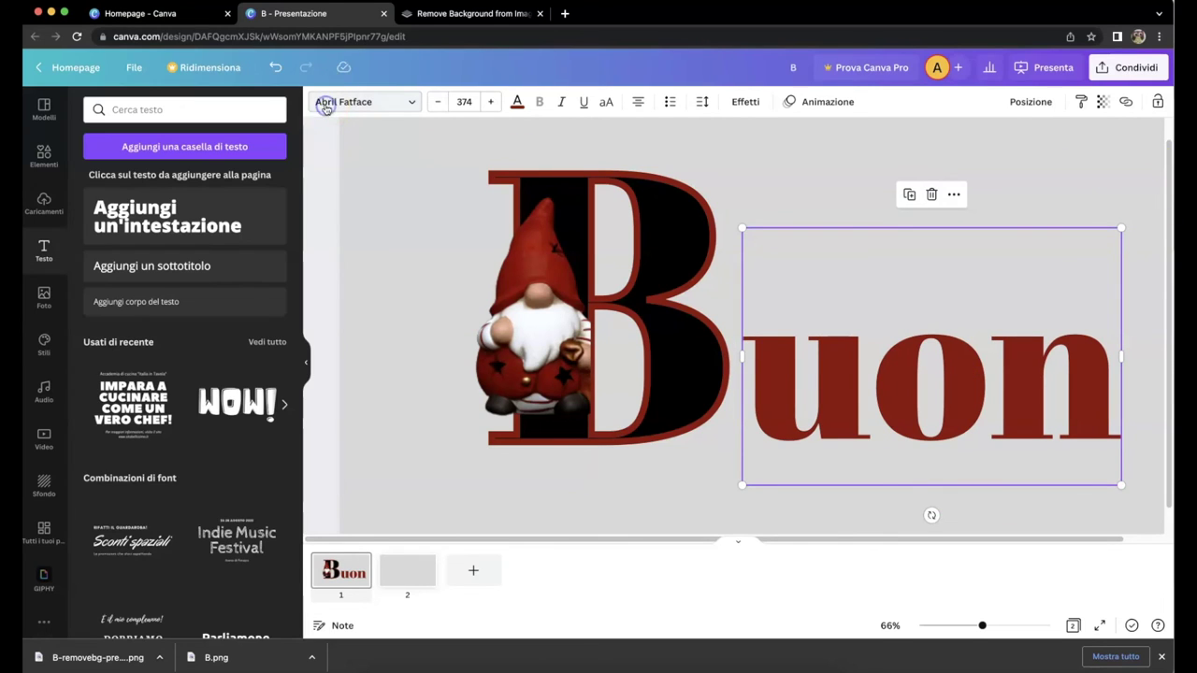
{"action": "left_click", "coordinate": [315, 181]}
{"action": "left_click", "coordinate": [306, 362]}
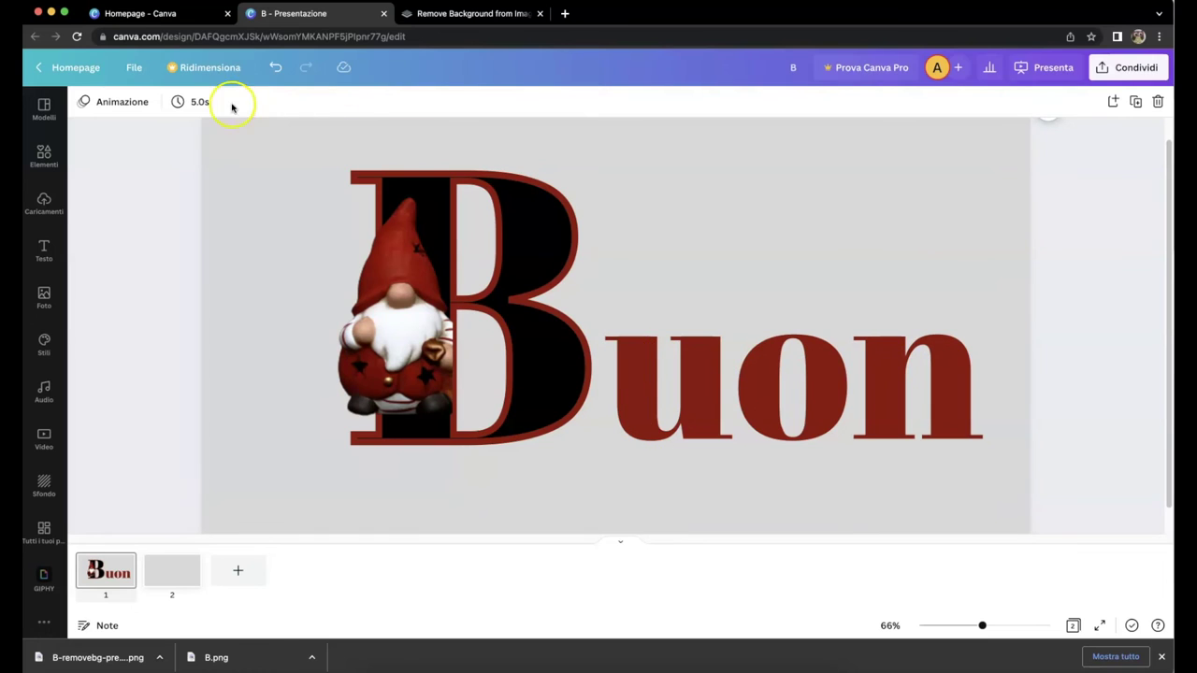
- Colour the uon text black using the photo colours
{"action": "left_click", "coordinate": [620, 405]}
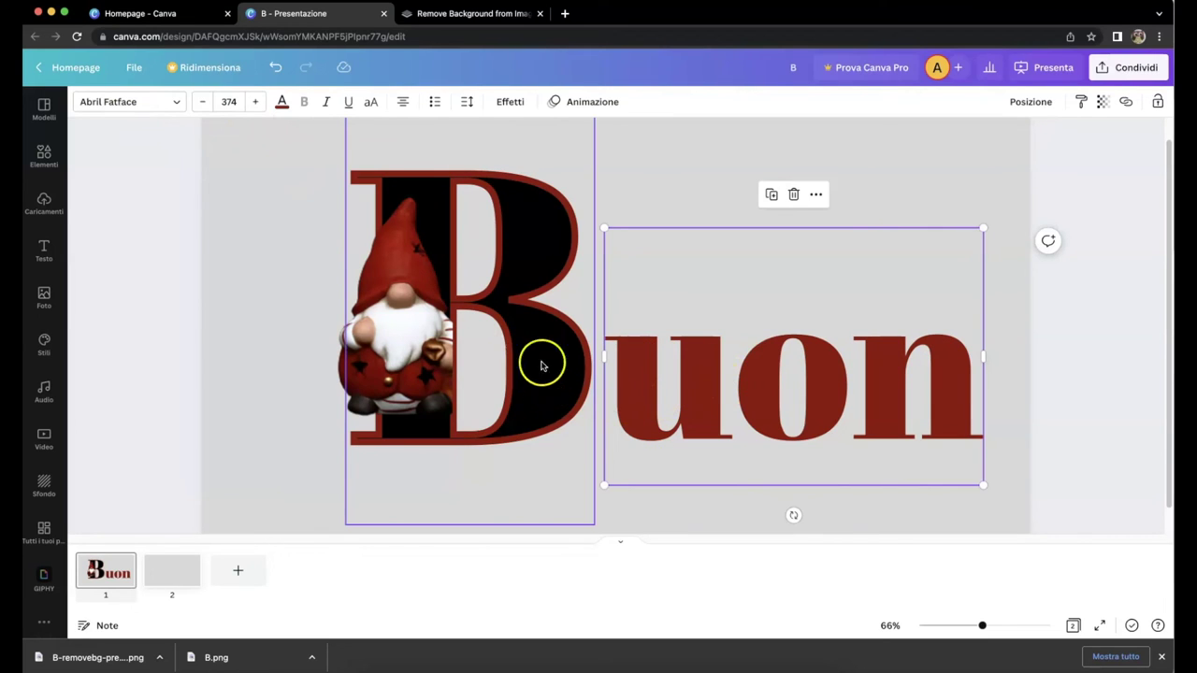
{"action": "left_click", "coordinate": [282, 101]}
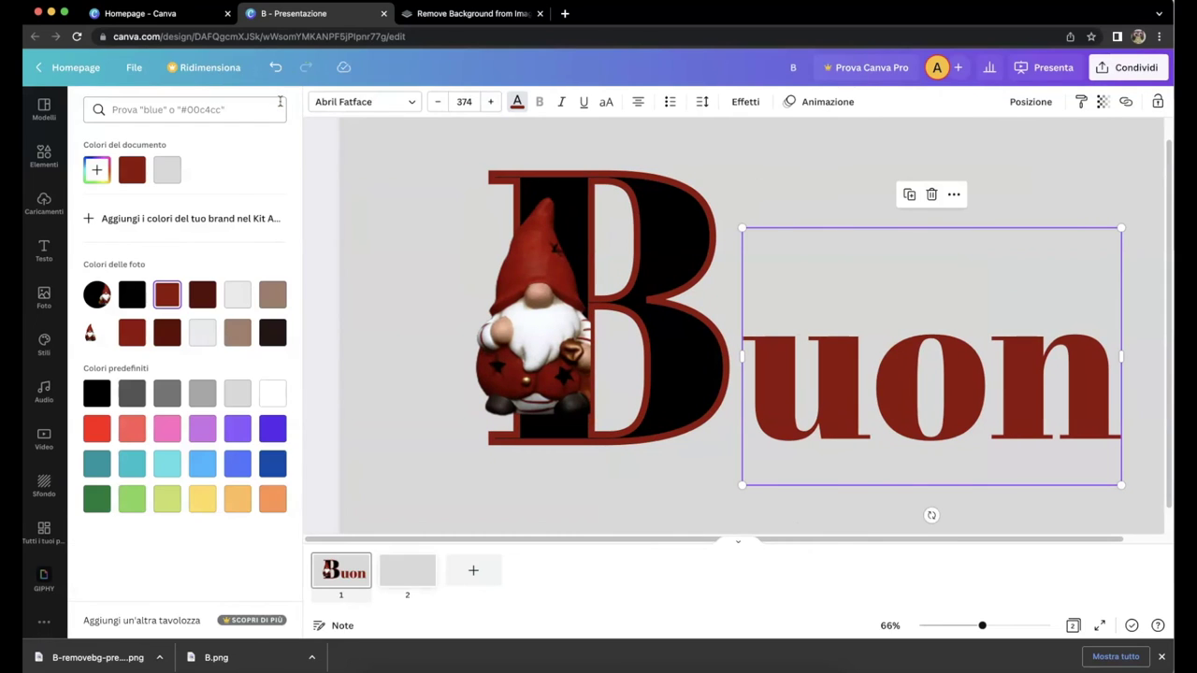
{"action": "left_click", "coordinate": [132, 296]}
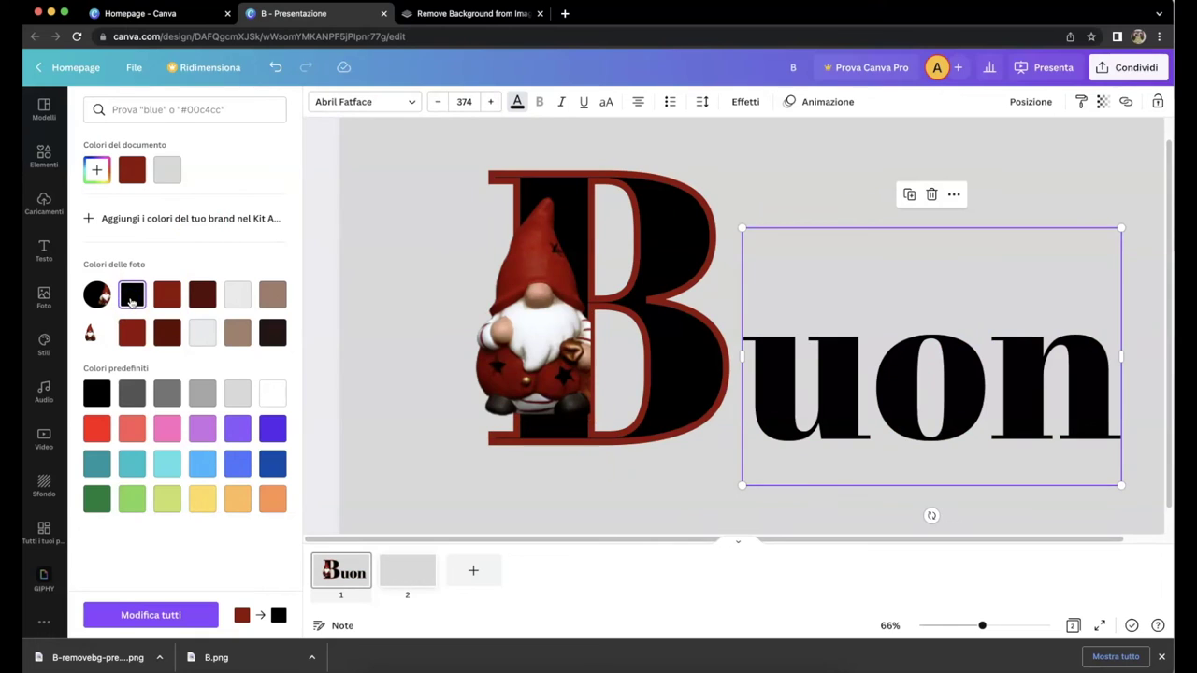
- Duplicate the uon text and apply the Svuotamento effect with a thickness of 35 to the copy
{"action": "left_click", "coordinate": [911, 194]}
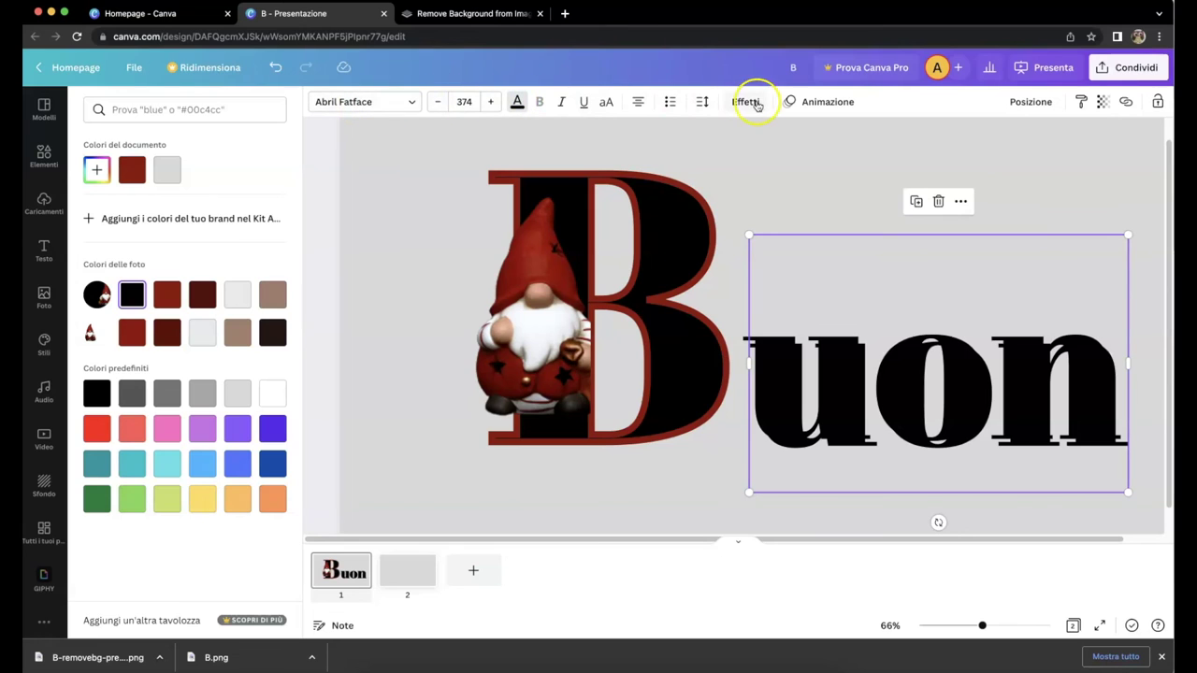
{"action": "left_click", "coordinate": [749, 102]}
{"action": "left_click", "coordinate": [109, 273]}
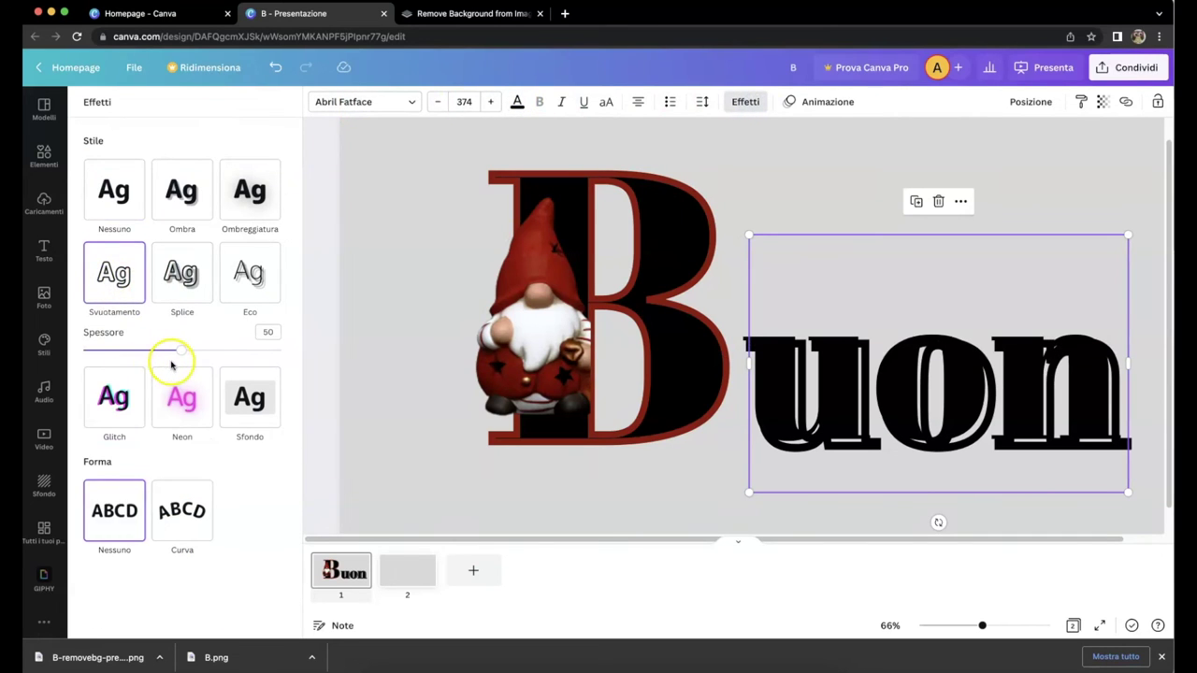
{"action": "left_click_drag", "start_coordinate": [181, 352], "coordinate": [153, 349]}
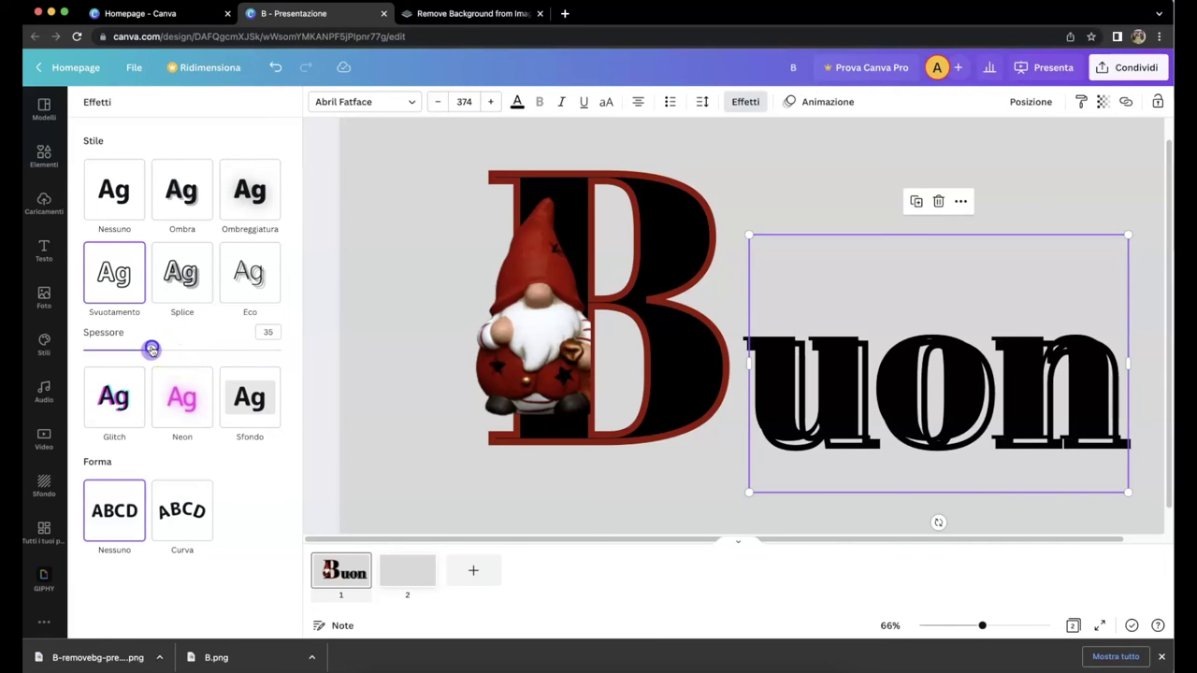
- Colour the outlined uon copy dark red from the photo colours and align it exactly over the black uon text
{"action": "left_click", "coordinate": [517, 102]}
{"action": "left_click", "coordinate": [168, 295]}
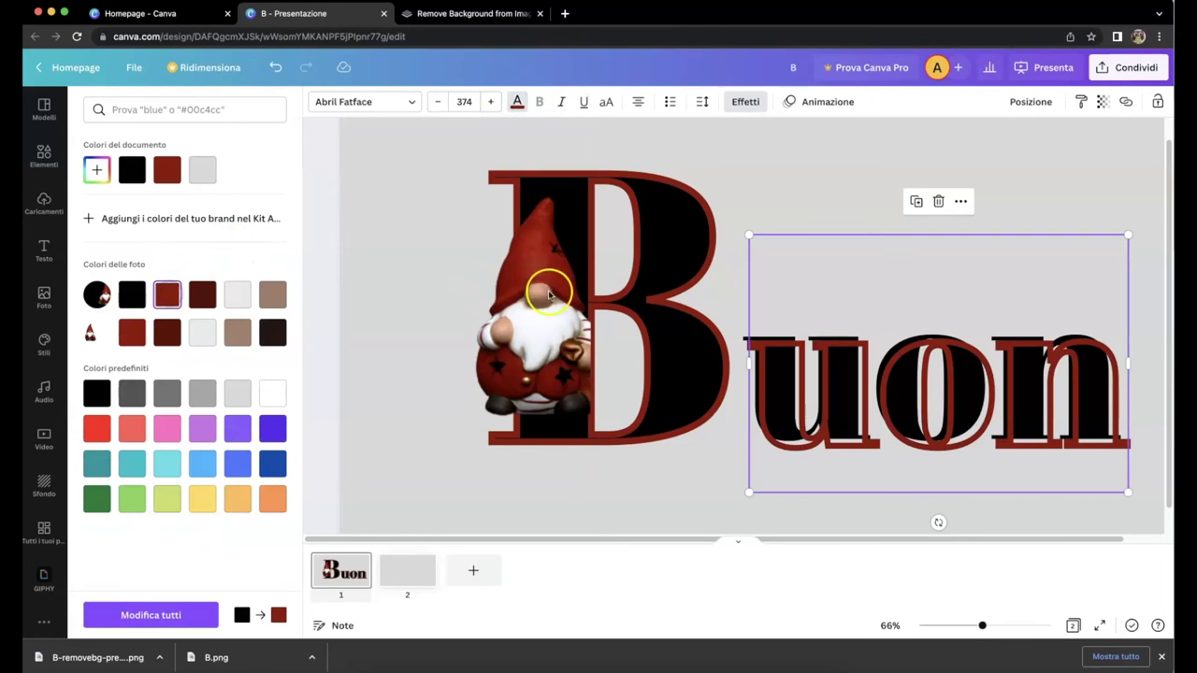
{"action": "left_click_drag", "start_coordinate": [957, 475], "coordinate": [953, 470]}
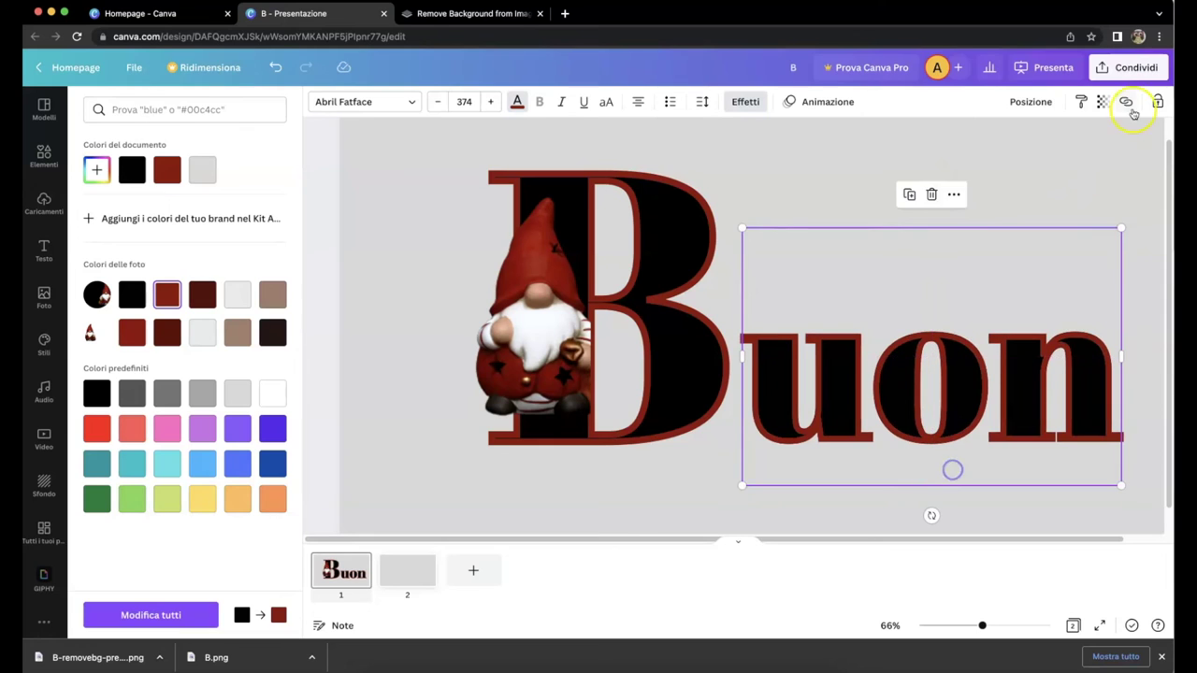
{"action": "left_click", "coordinate": [1154, 154]}
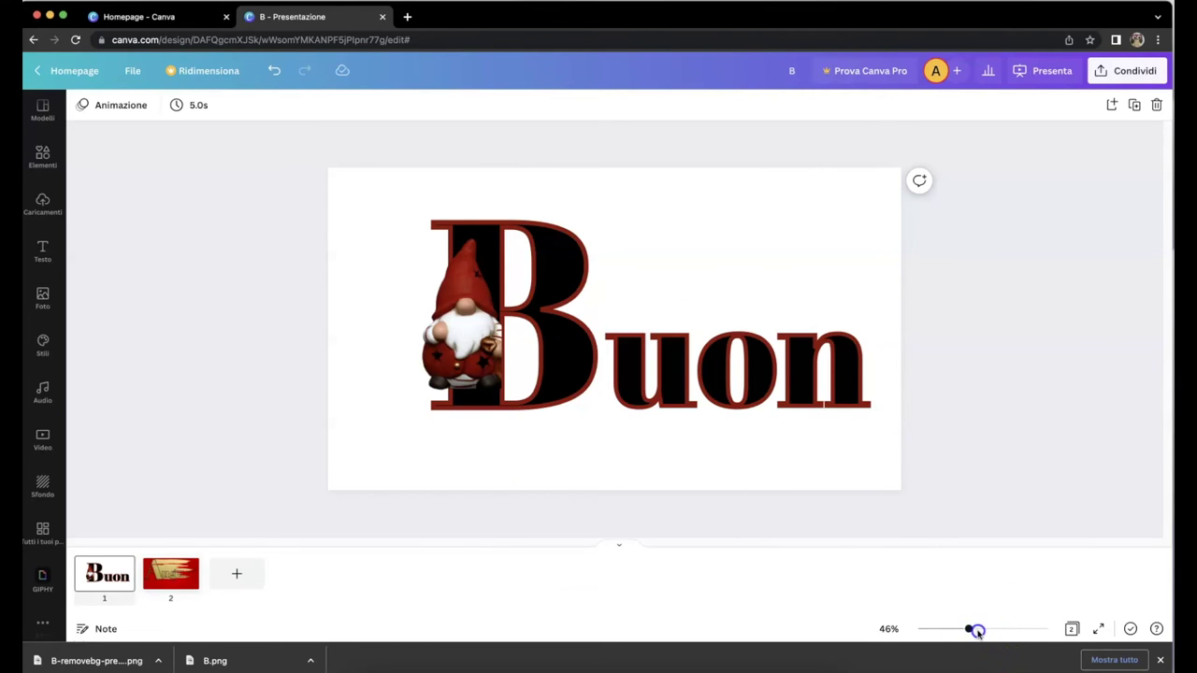
- Search the photos for "oro" and place a gold brushed texture as the background behind the Buon lettering
{"action": "left_click", "coordinate": [977, 631]}
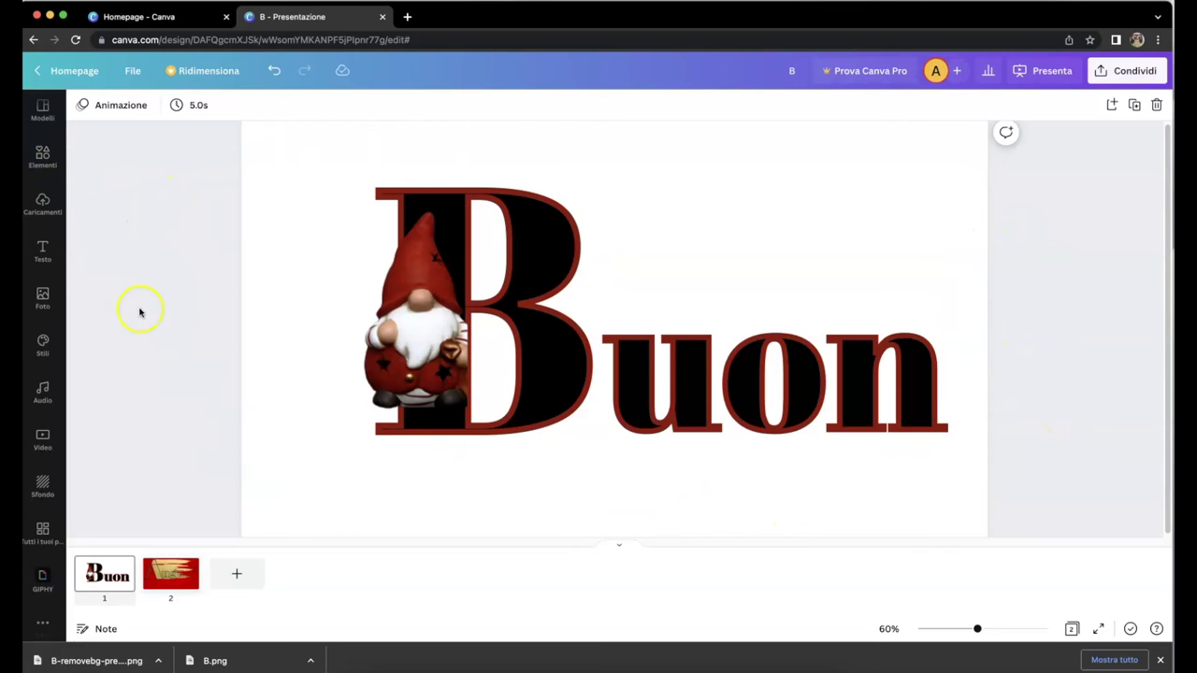
{"action": "left_click", "coordinate": [43, 297]}
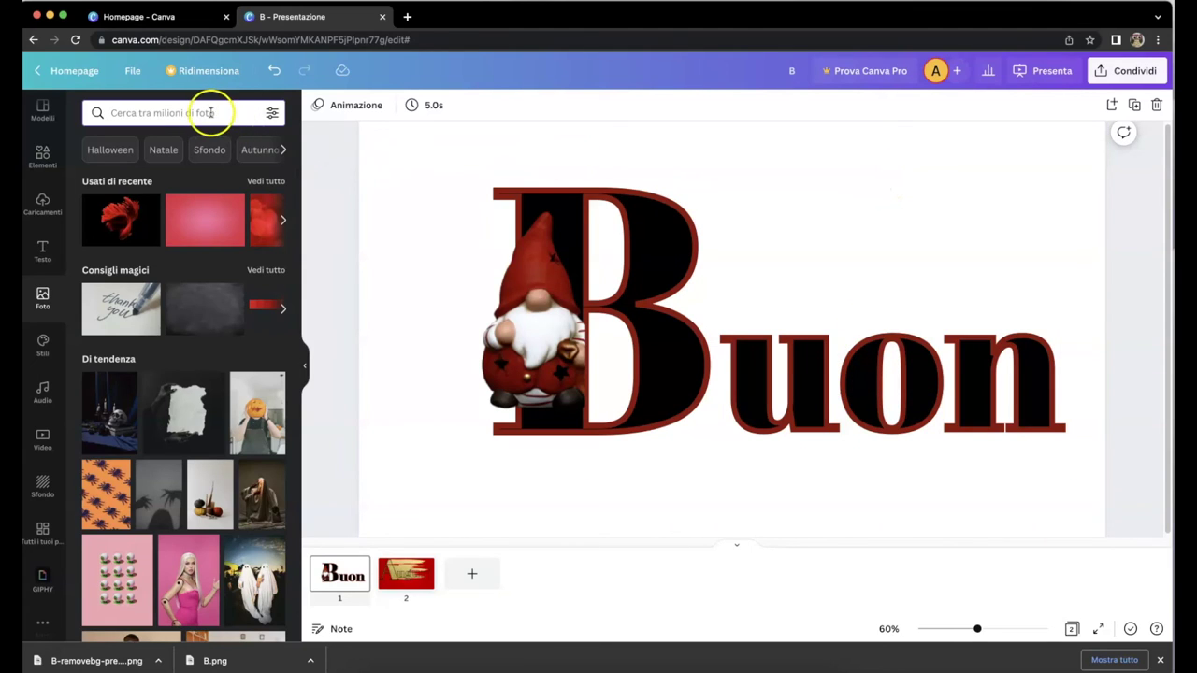
{"action": "type", "text": "oro"}
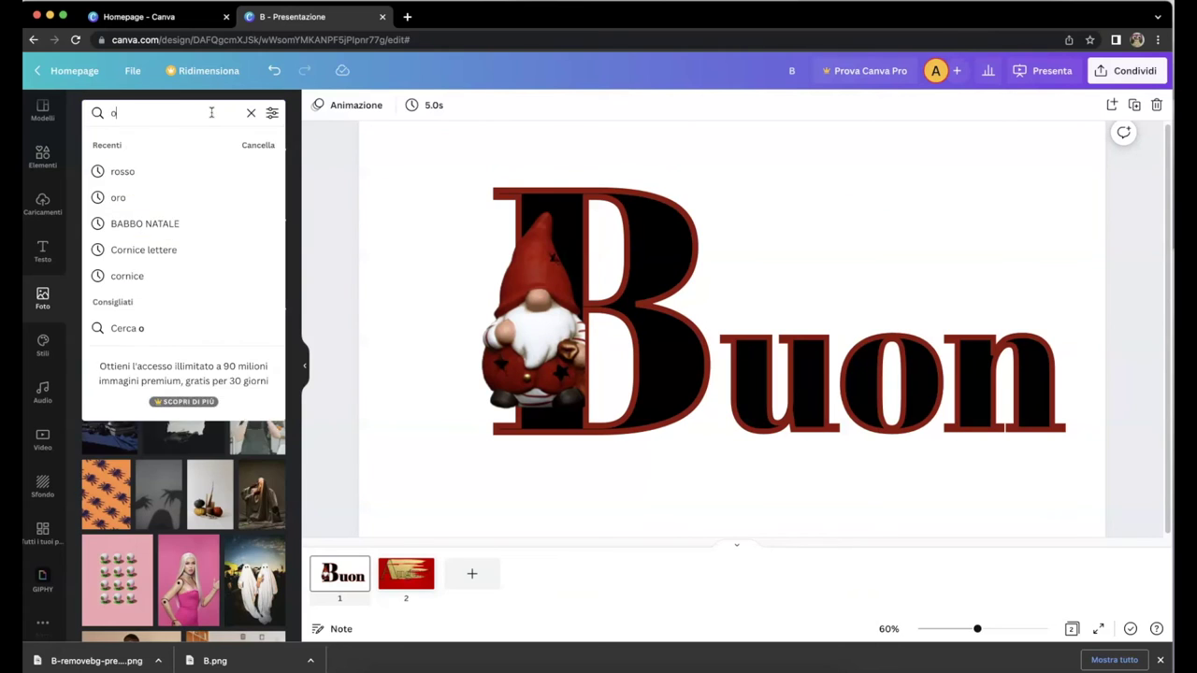
{"action": "key", "text": "Return"}
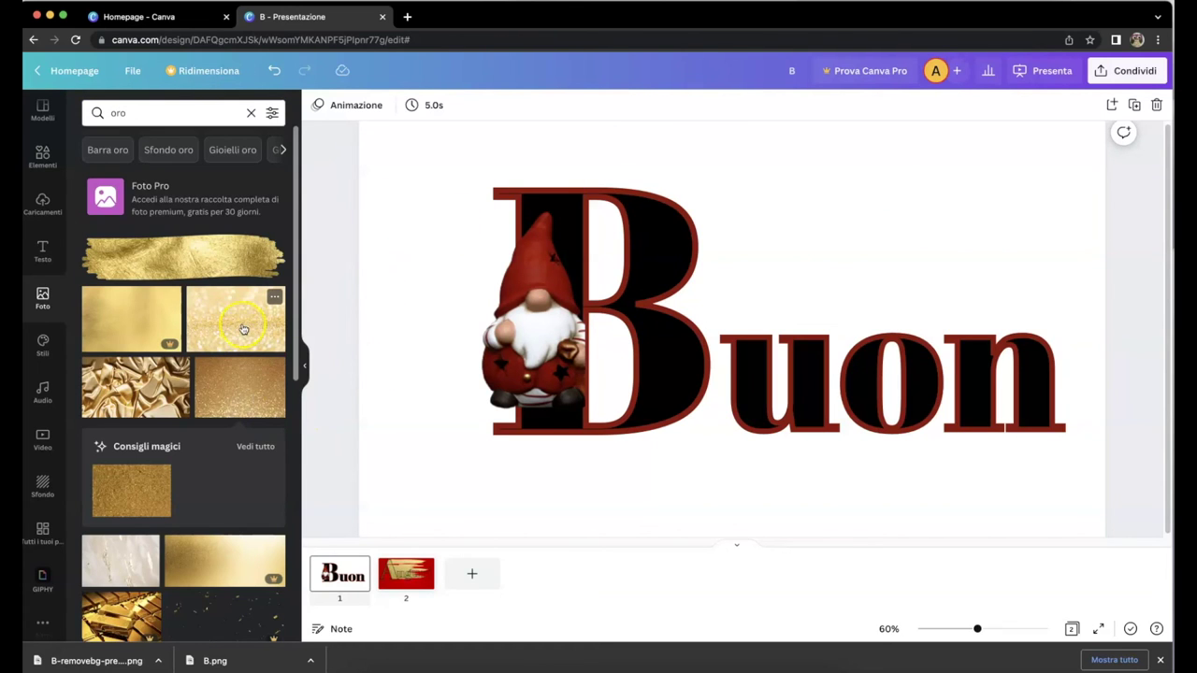
{"action": "scroll", "coordinate": [244, 329], "scroll_direction": "down", "scroll_amount": 5}
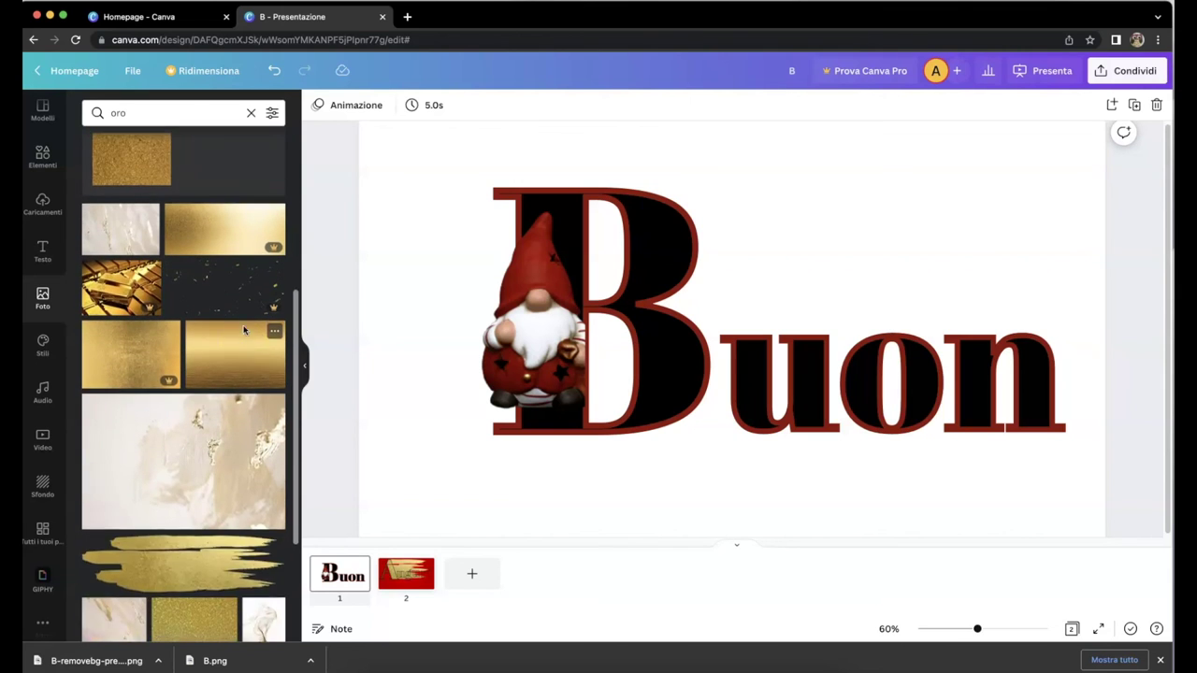
{"action": "scroll", "coordinate": [243, 329], "scroll_direction": "up", "scroll_amount": 1}
{"action": "left_click", "coordinate": [243, 332]}
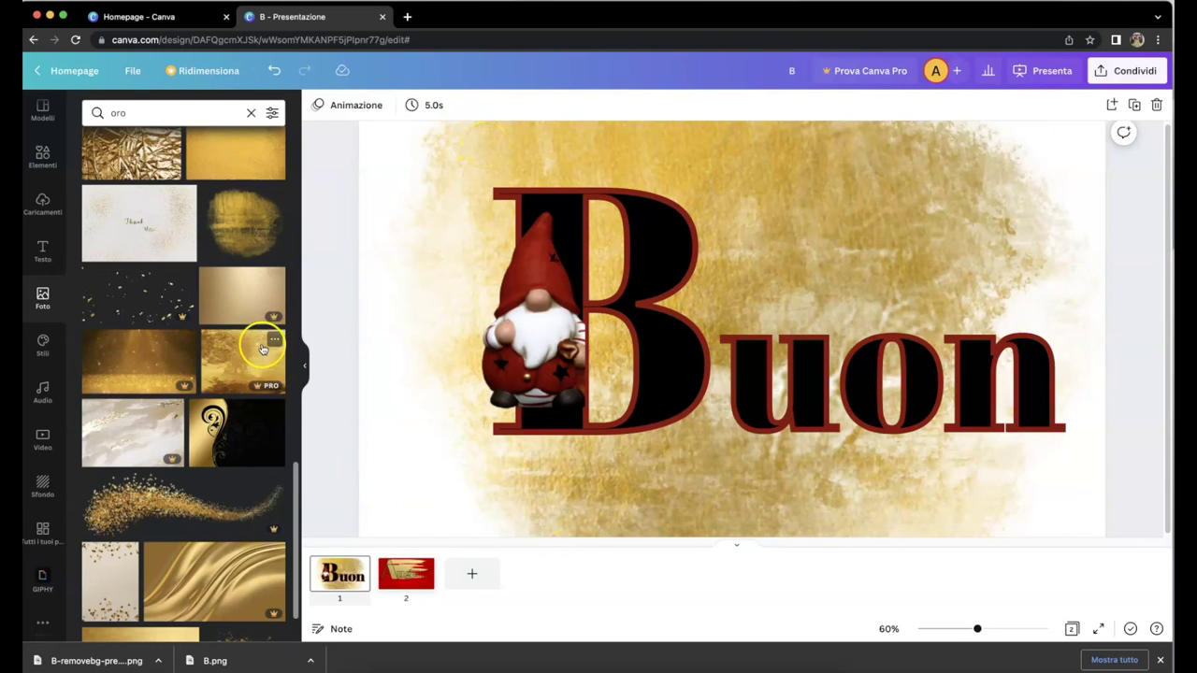
{"action": "left_click", "coordinate": [305, 372]}
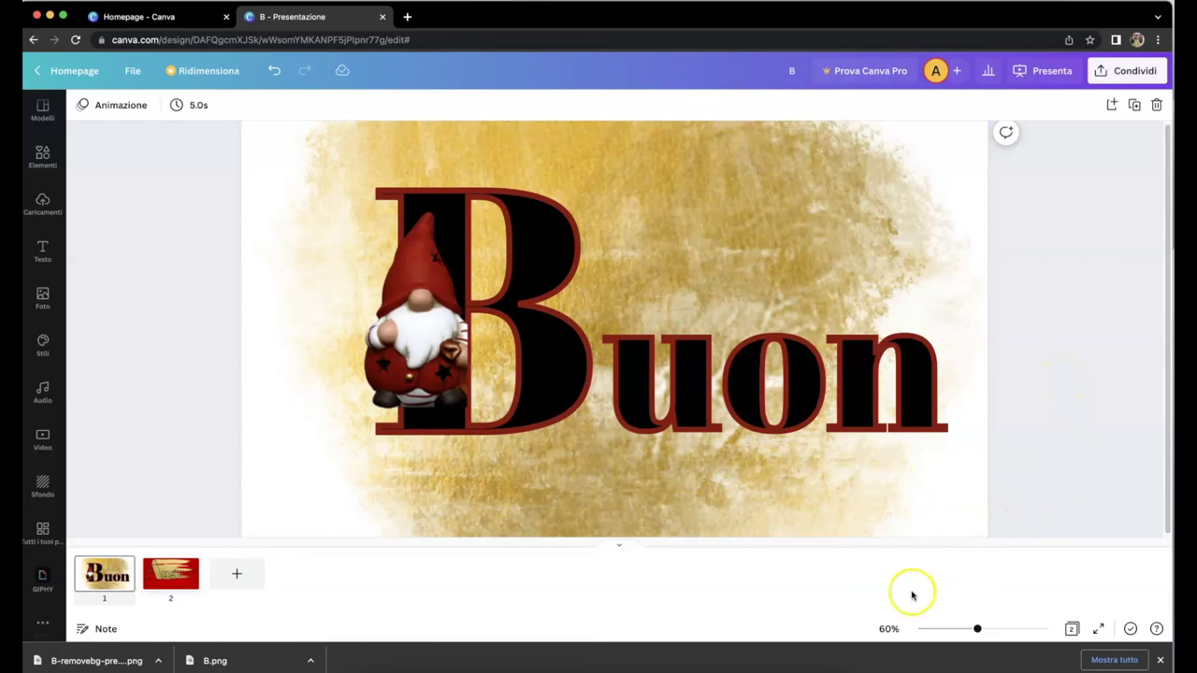
- View page 2, then examine how images fill the letters and figures overlap the B and N in the natale presentation
{"action": "left_click", "coordinate": [177, 579]}
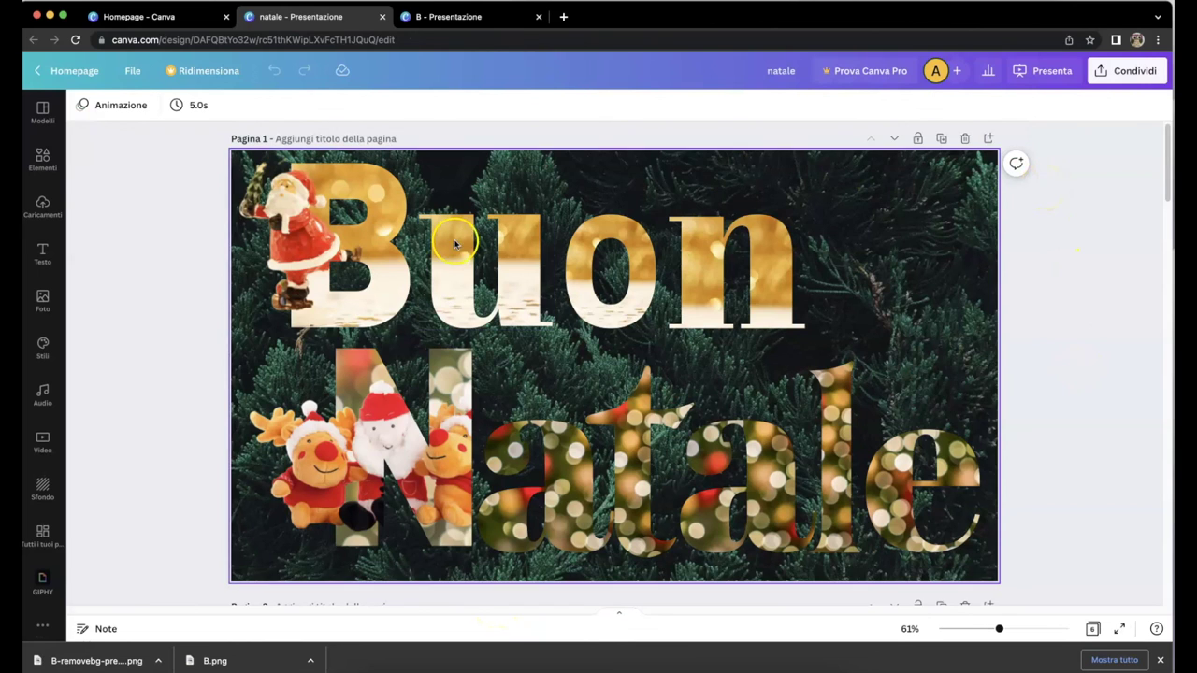
{"action": "left_click", "coordinate": [329, 248]}
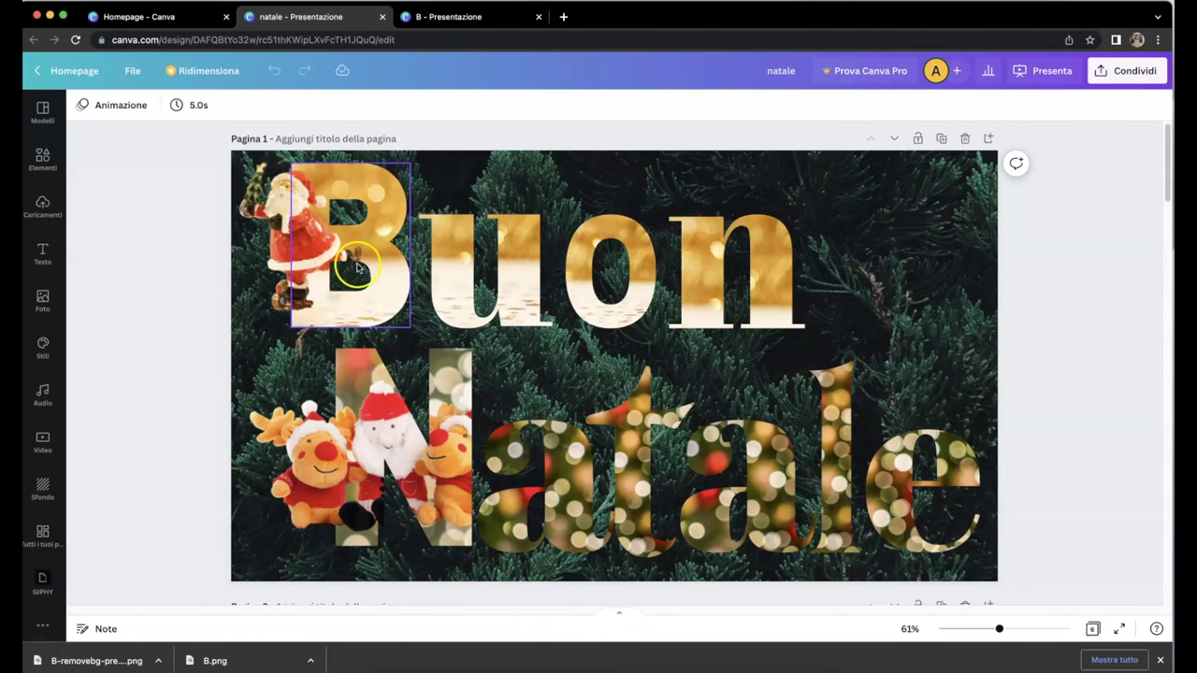
{"action": "left_click", "coordinate": [357, 223]}
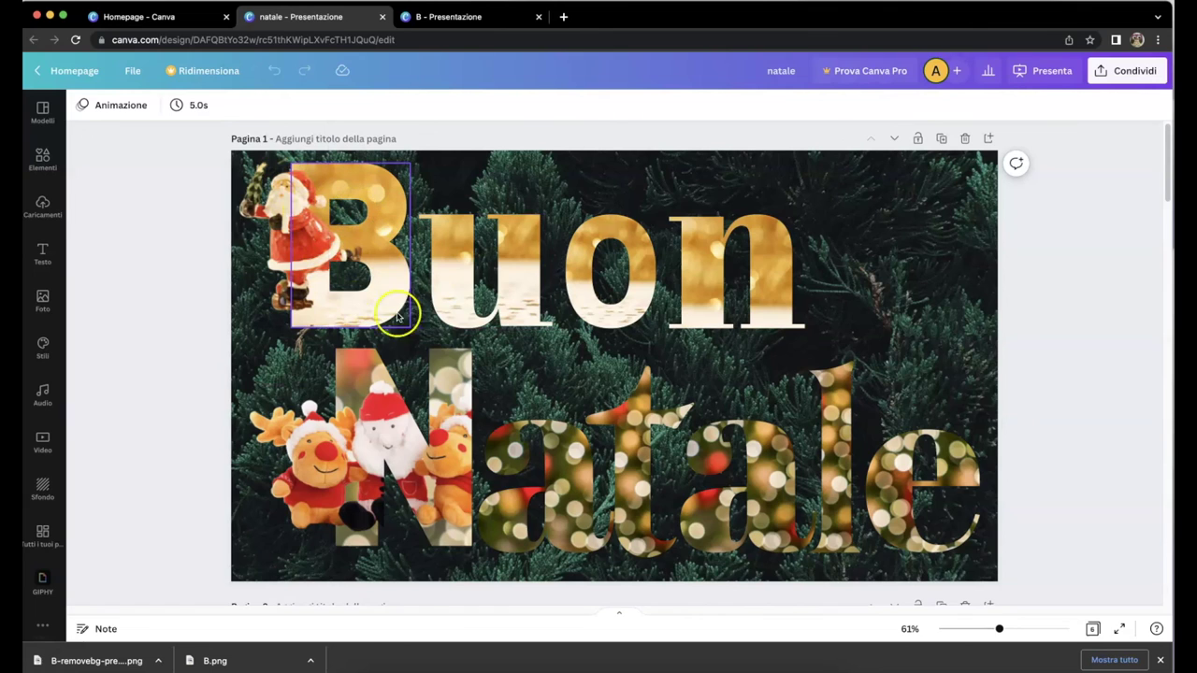
{"action": "left_click", "coordinate": [319, 456]}
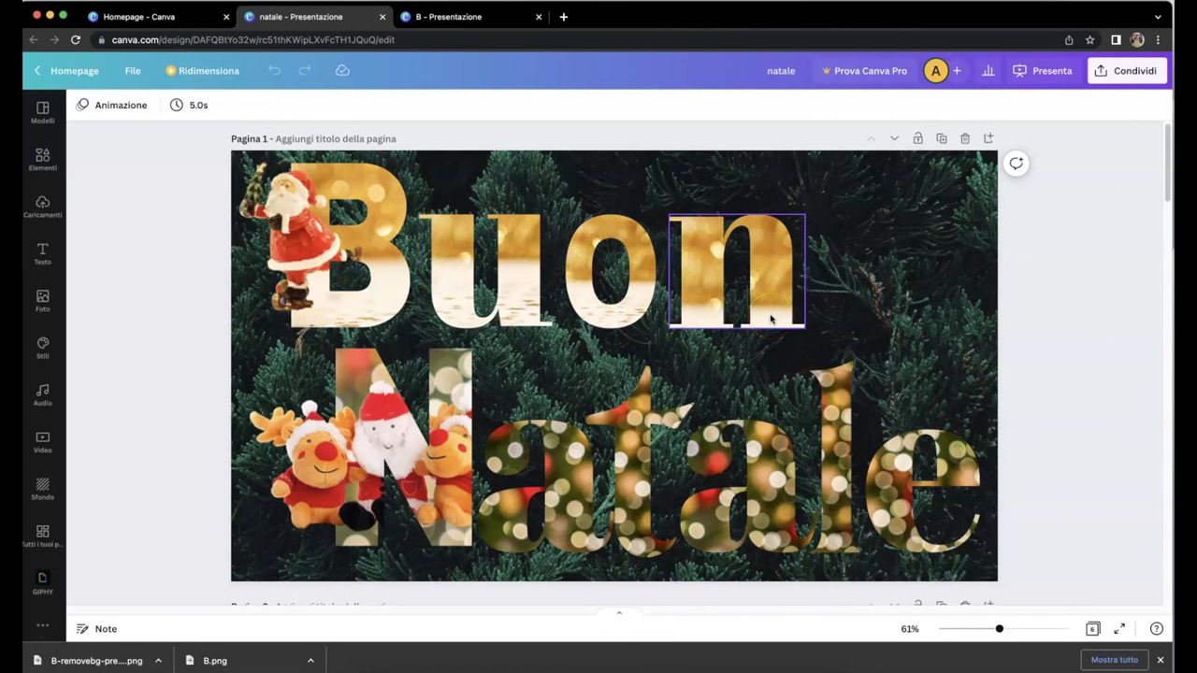
{"action": "left_click", "coordinate": [297, 173]}
{"action": "left_click", "coordinate": [301, 262]}
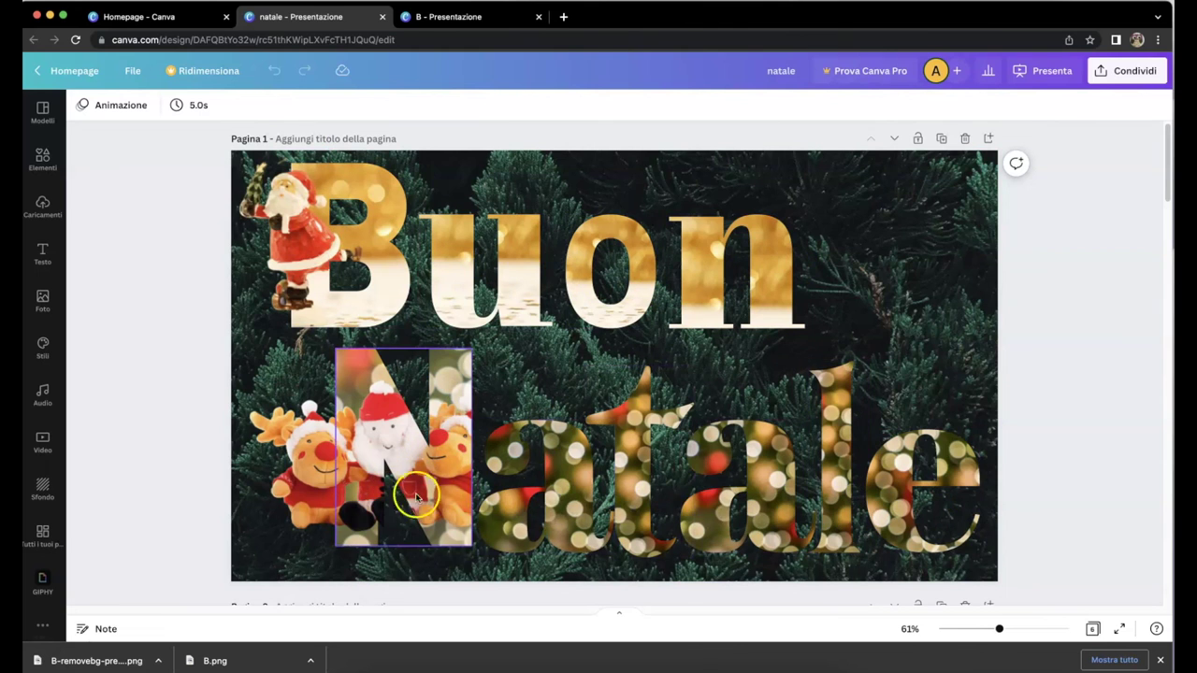
- Return to the B presentation and view the whole Buon page with its gold background
{"action": "key", "text": "ctrl+Tab"}
{"action": "left_click_drag", "start_coordinate": [980, 633], "coordinate": [972, 631]}
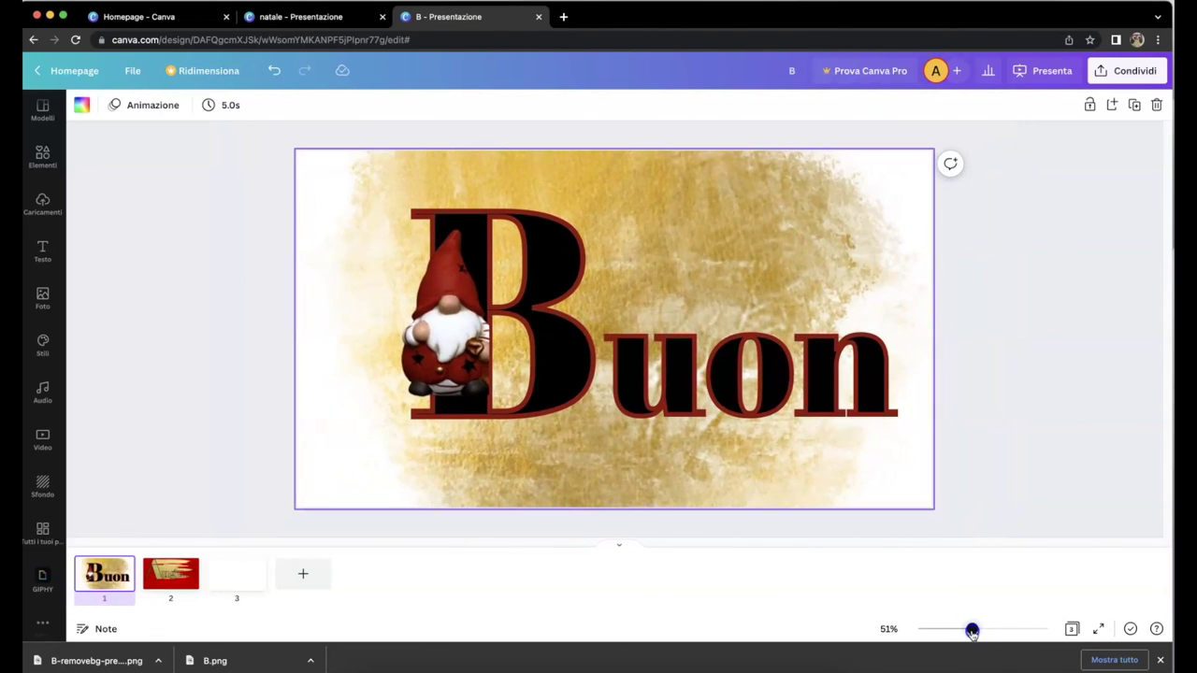
{"action": "left_click", "coordinate": [1044, 445]}
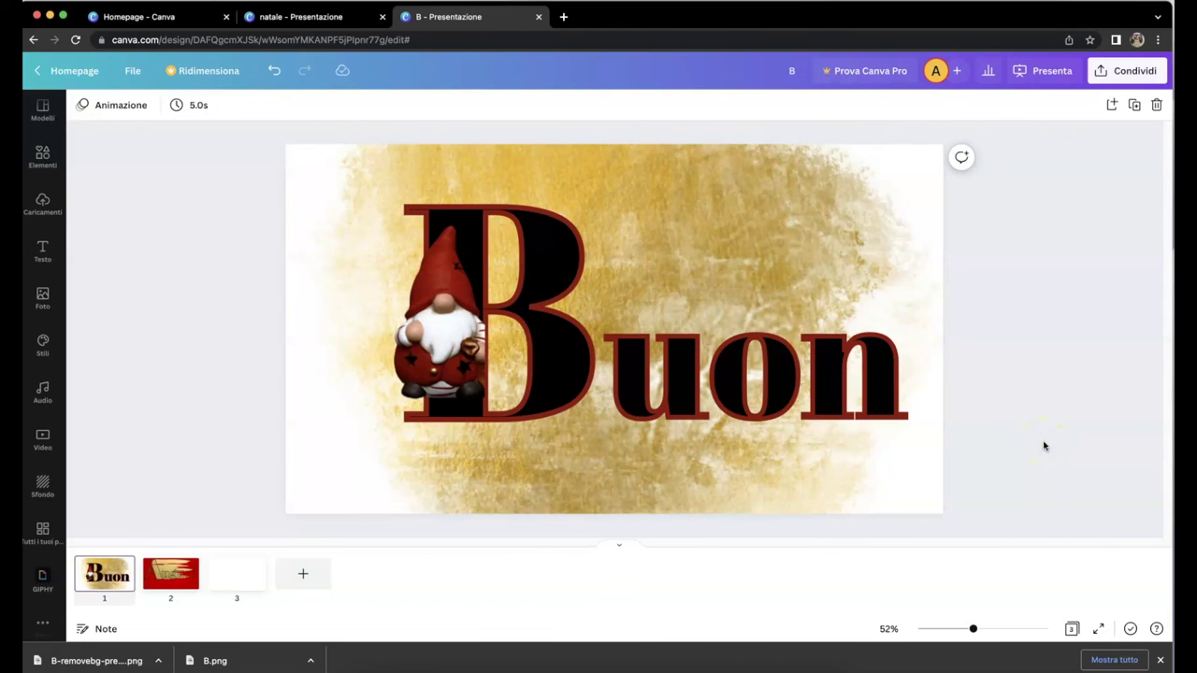